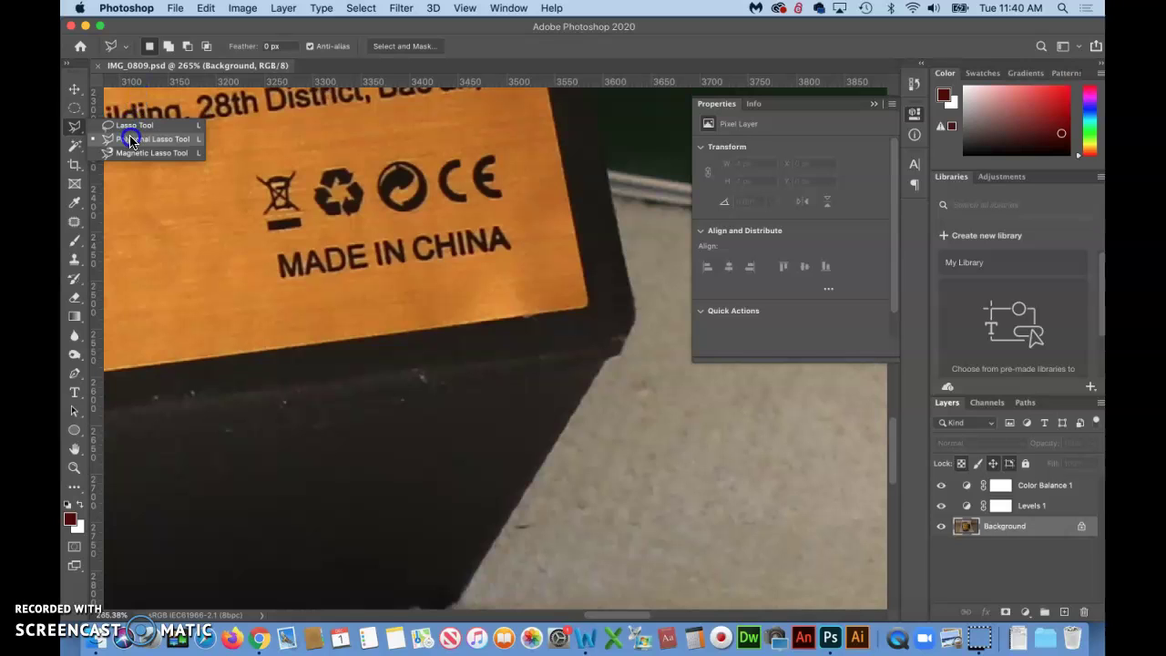
Select the glare area below MADE IN CHINA along the gold label's bottom edge with the Polygonal Lasso tool.
left_click(129, 126)
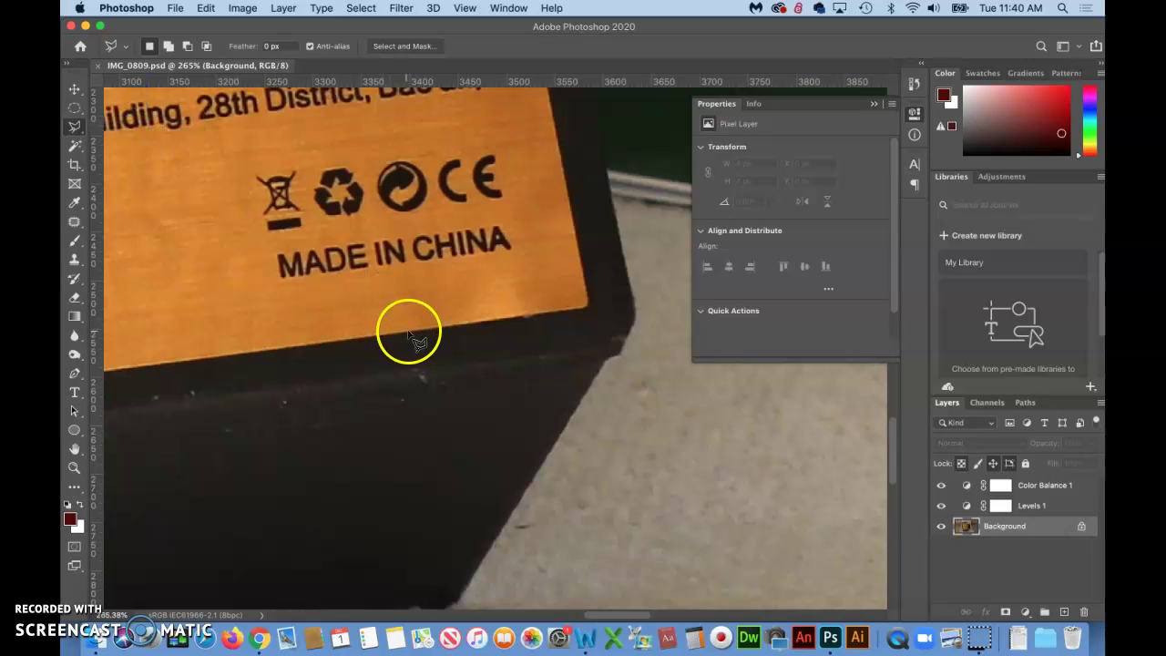
mouse_move(479, 316)
left_mouse_down()
mouse_move(529, 301)
mouse_move(493, 302)
mouse_move(526, 296)
mouse_move(399, 339)
left_mouse_up()
mouse_move(399, 339)
left_mouse_down()
mouse_move(499, 322)
mouse_move(398, 355)
mouse_move(419, 343)
mouse_move(404, 334)
mouse_move(458, 338)
mouse_move(401, 335)
mouse_move(471, 326)
left_mouse_up()
mouse_move(382, 333)
left_mouse_down()
mouse_move(373, 338)
mouse_move(520, 318)
left_mouse_up()
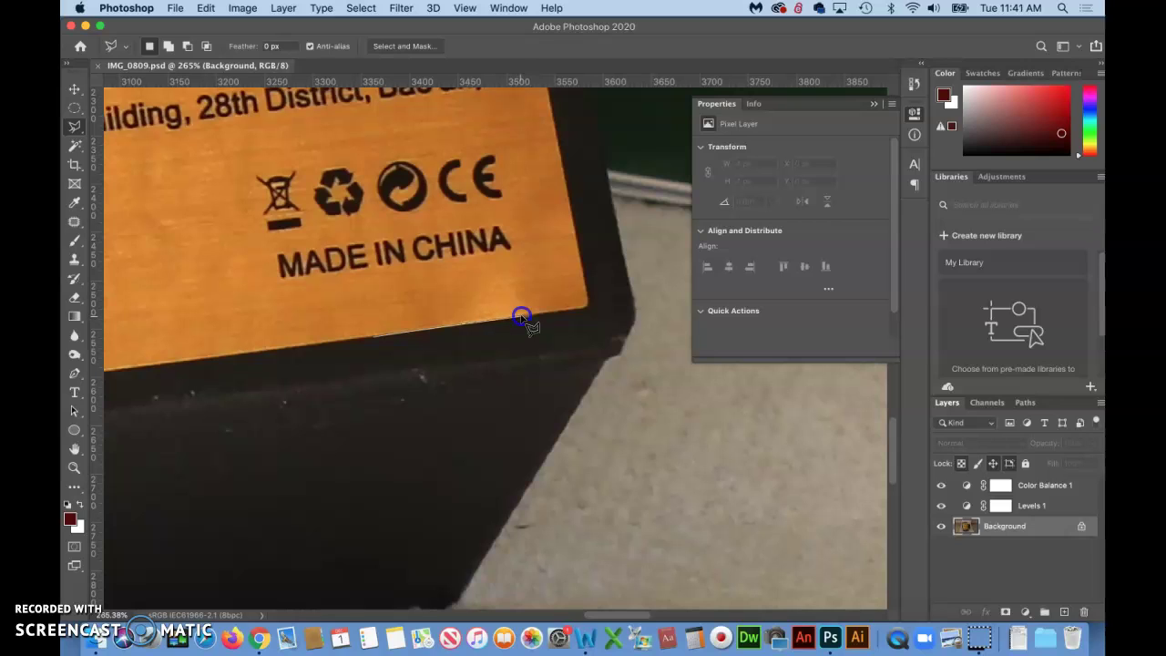
left_click(570, 307)
left_click(564, 253)
left_click(347, 288)
left_click(372, 337)
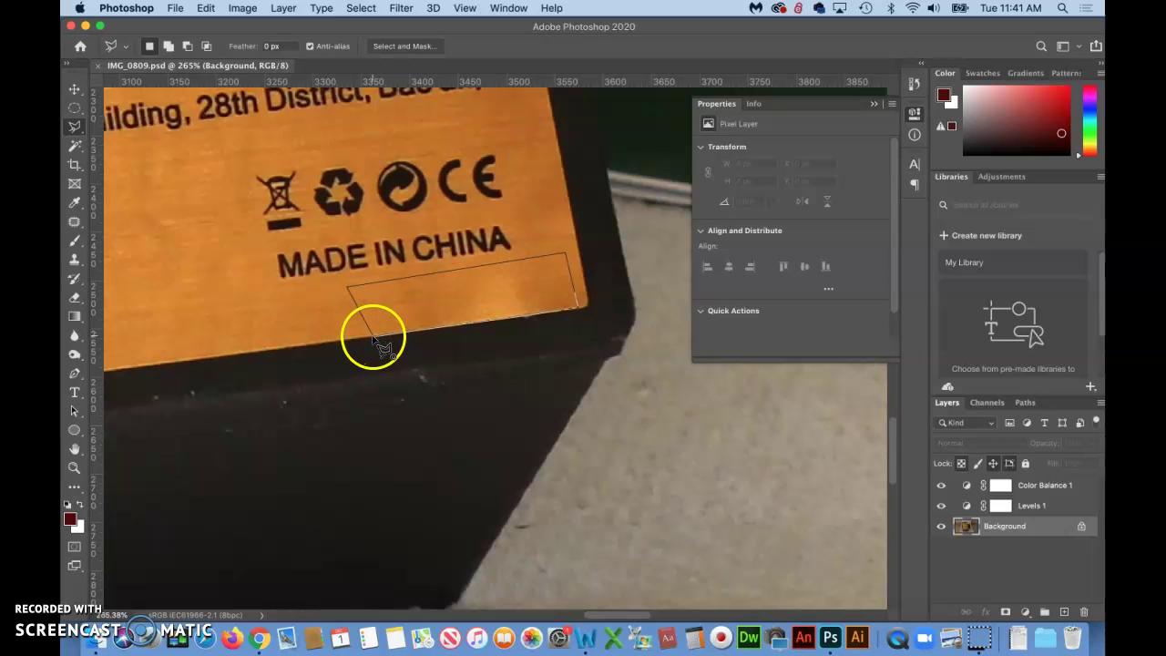
double_click(448, 333)
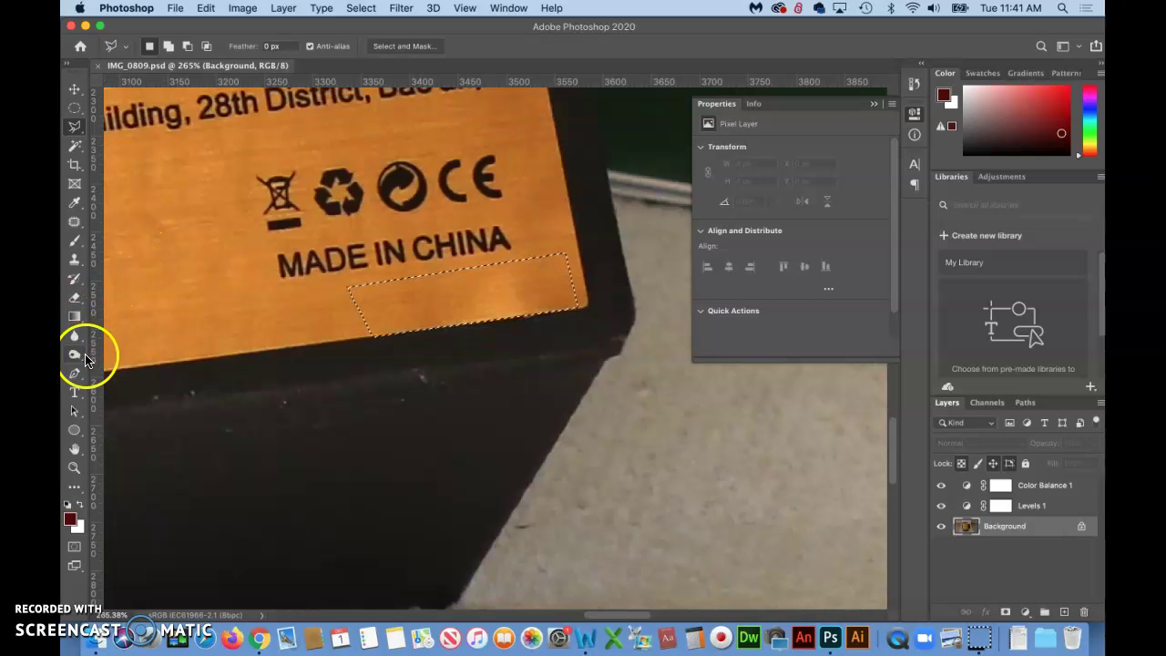
Clone clean gold texture over the glare inside the selection with the Clone Stamp and clear the selection.
left_click(77, 263)
left_click_drag(77, 263, 135, 262)
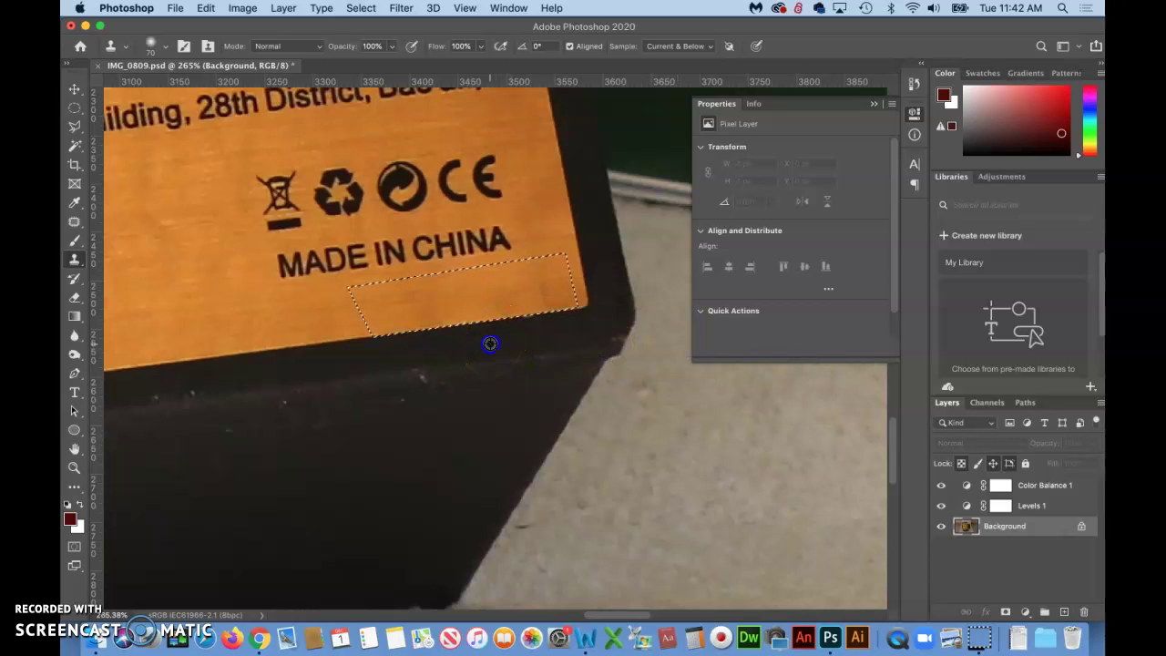
left_click(470, 294)
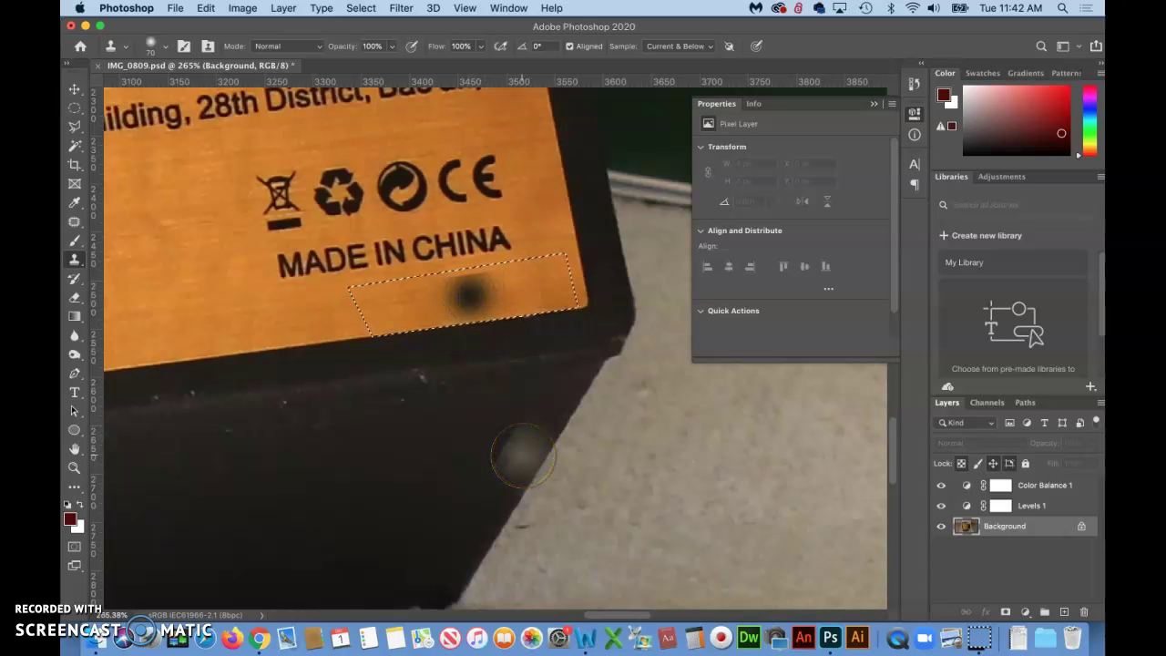
key("super+z")
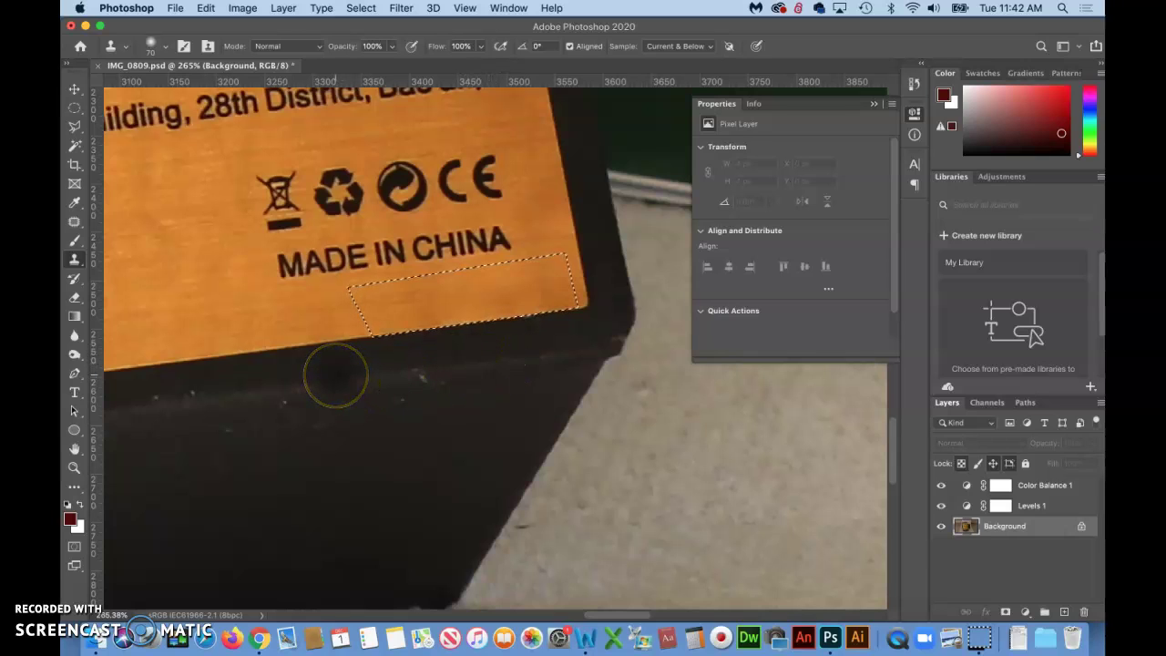
key("super+d")
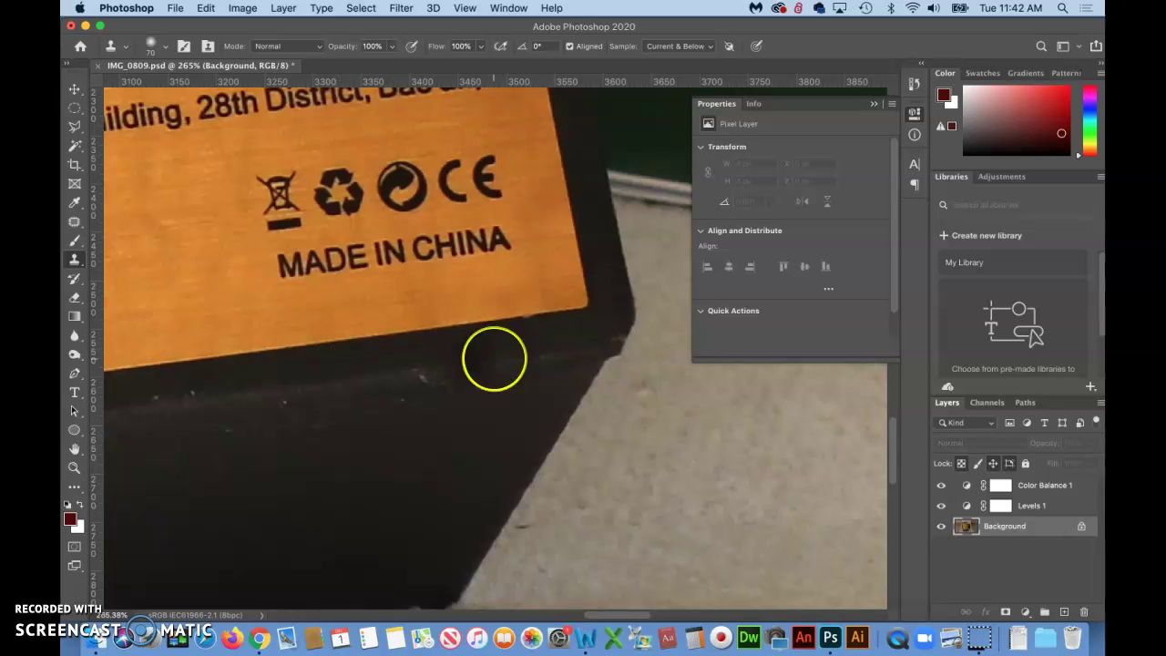
left_click(391, 444)
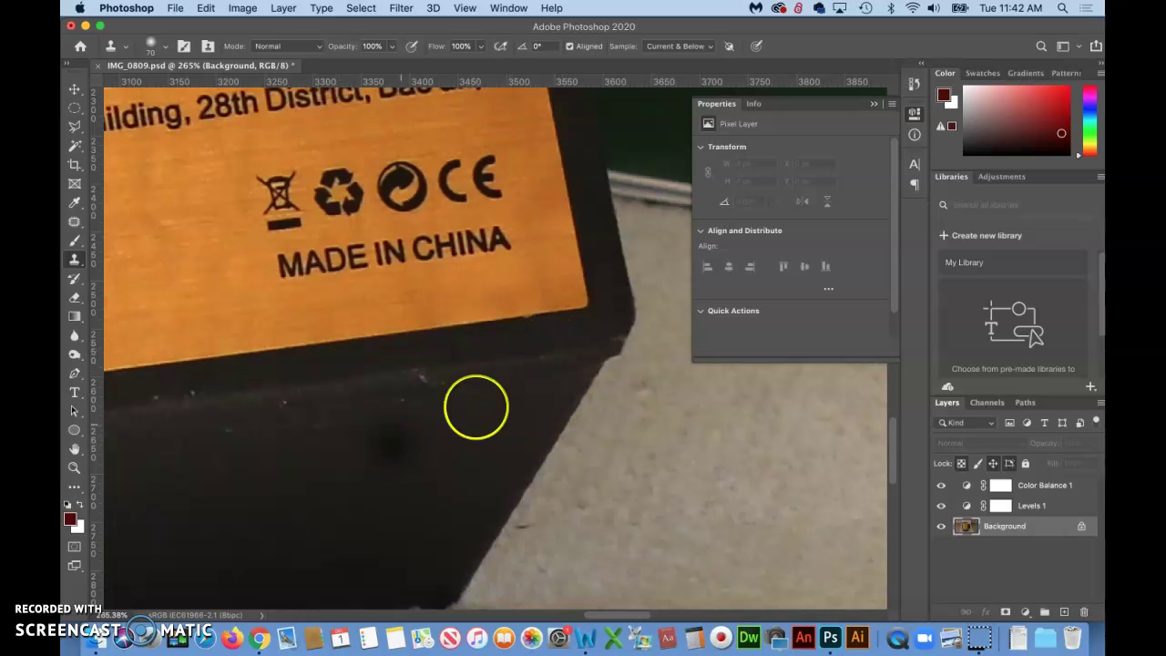
key("super+z")
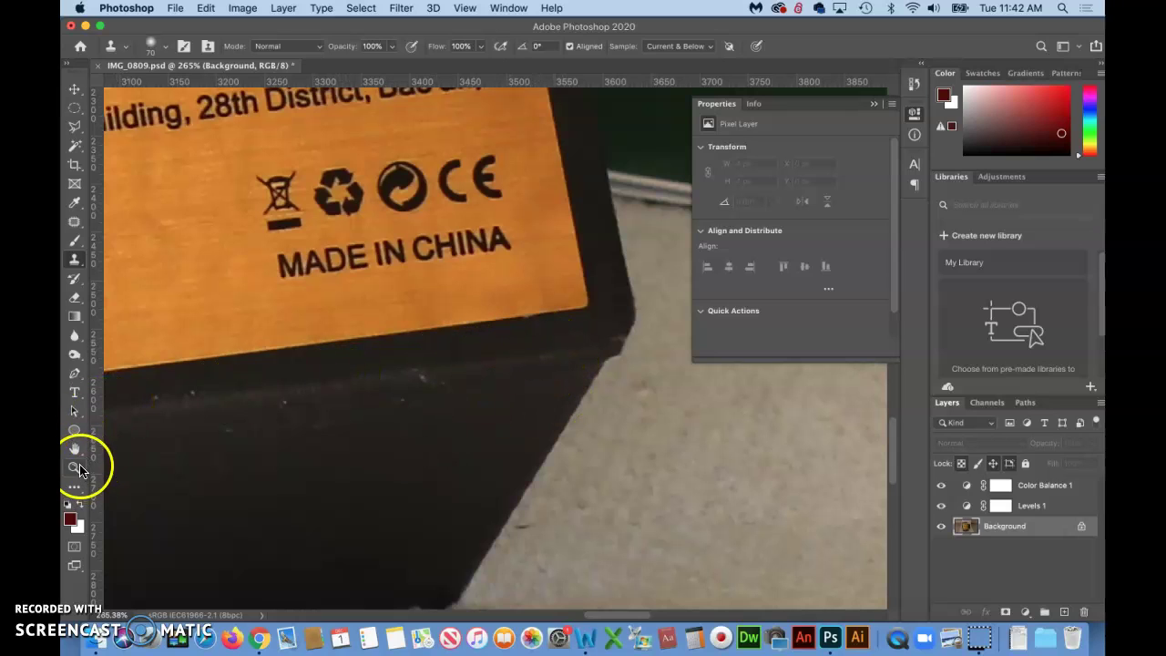
Outline the light nick in the black border just under the gold label's bottom edge with the Polygonal Lasso tool.
left_click(74, 467)
mouse_move(524, 321)
left_mouse_down()
mouse_move(537, 318)
mouse_move(530, 308)
mouse_move(507, 313)
left_mouse_up()
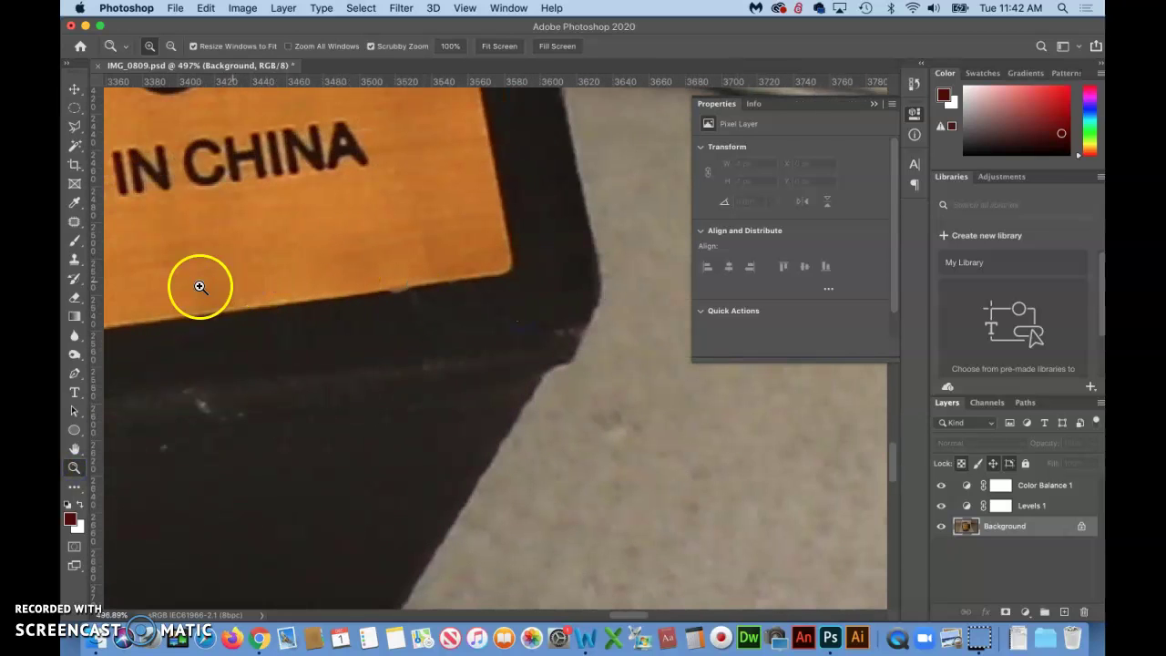
left_click(75, 126)
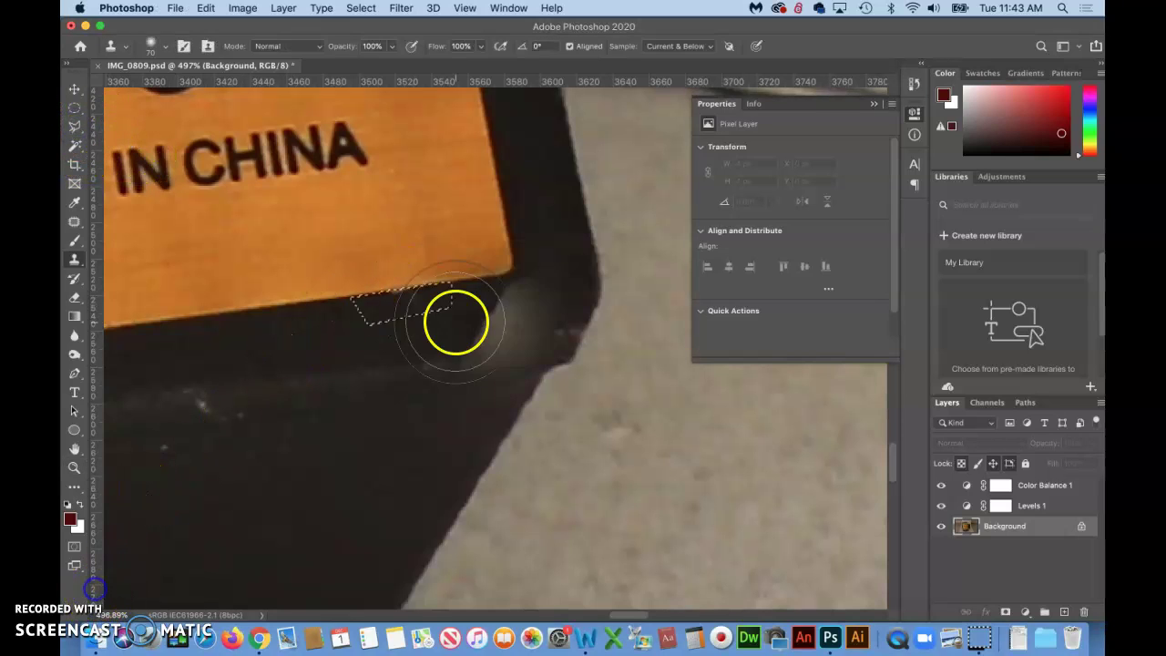
Reduce the Clone Stamp brush to 30 px, clone black over the selected nick and clear the selection.
key("bracketleft")
key("bracketleft")
key("bracketleft")
key("bracketleft")
mouse_move(442, 294)
left_mouse_down()
mouse_move(369, 314)
mouse_move(354, 344)
left_mouse_up()
left_click(331, 418)
key("super+d")
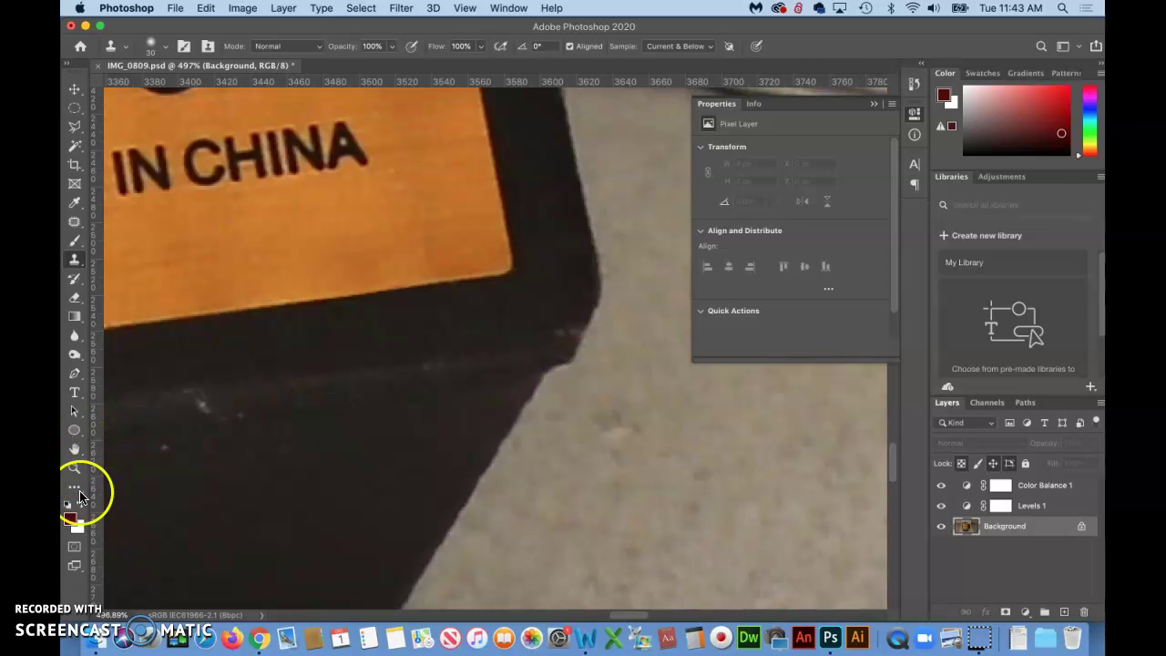
Switch to Word to review the Photoshop checklist in the Final Project Images document, and return to the full image.
double_click(75, 450)
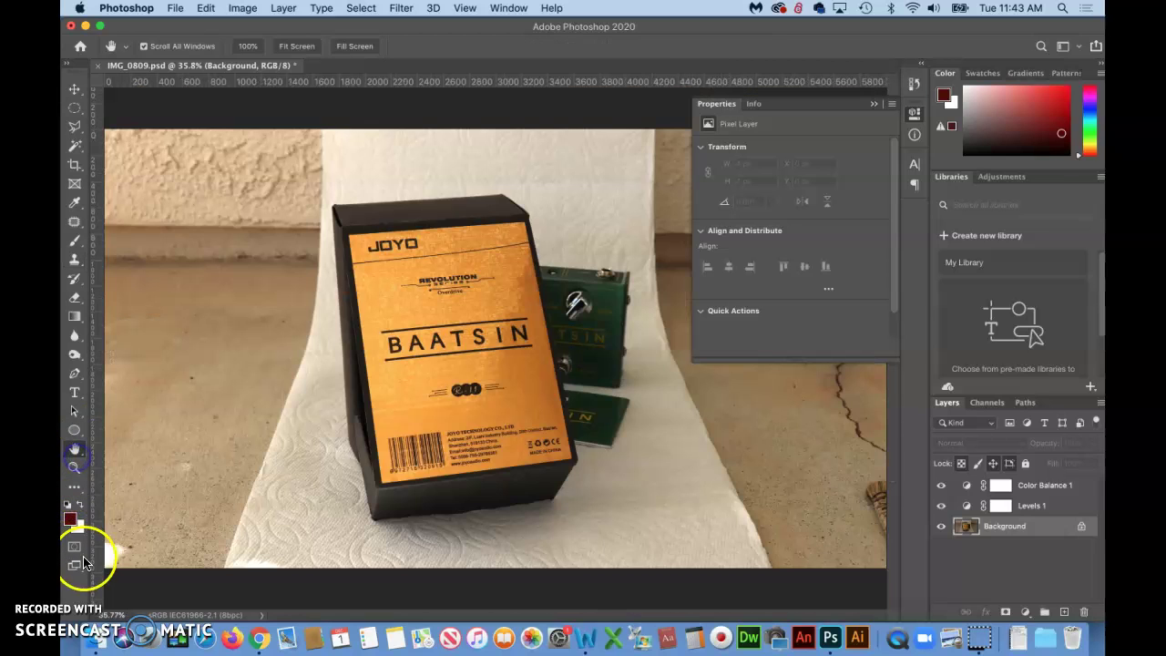
left_click(586, 638)
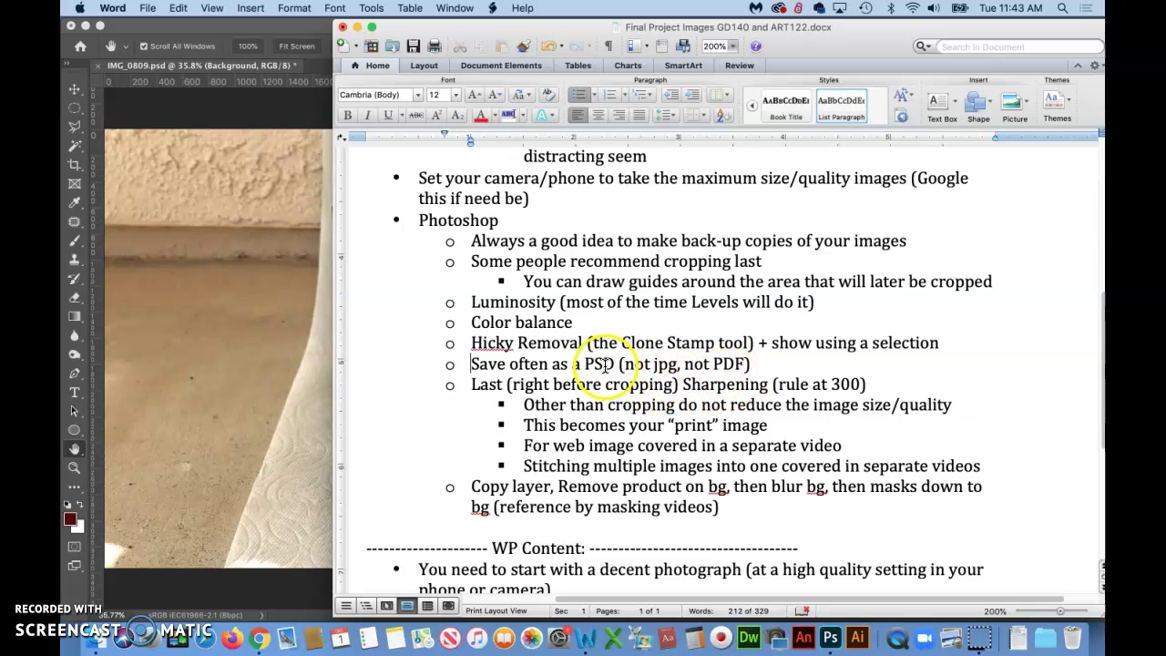
key("super+h")
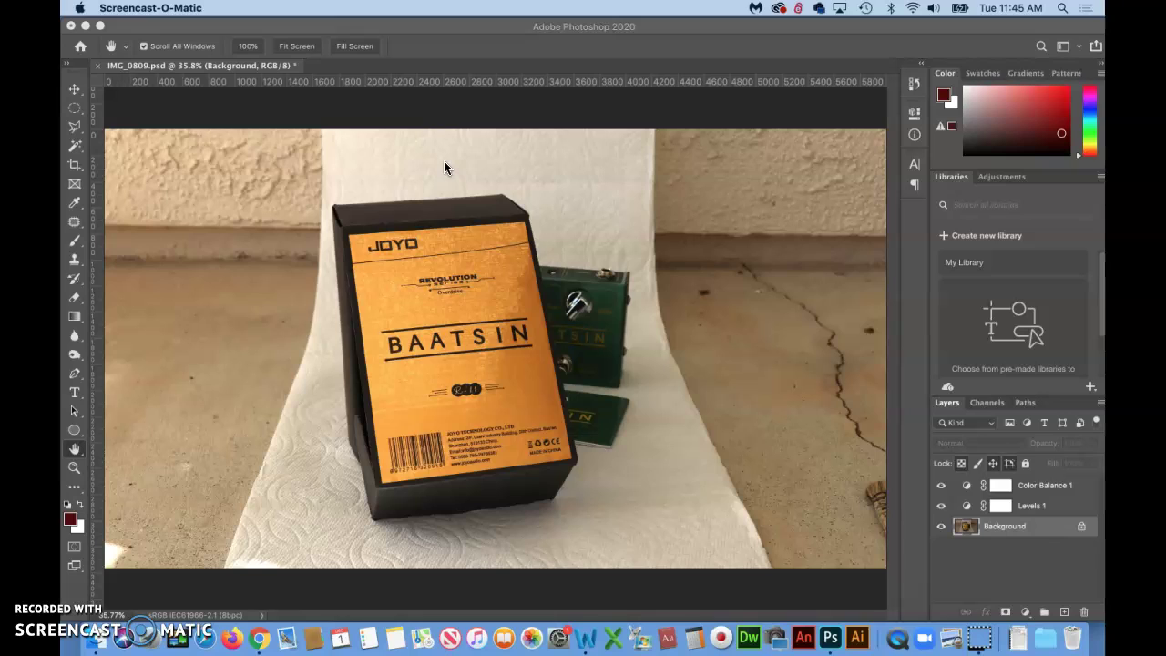
left_click(95, 581)
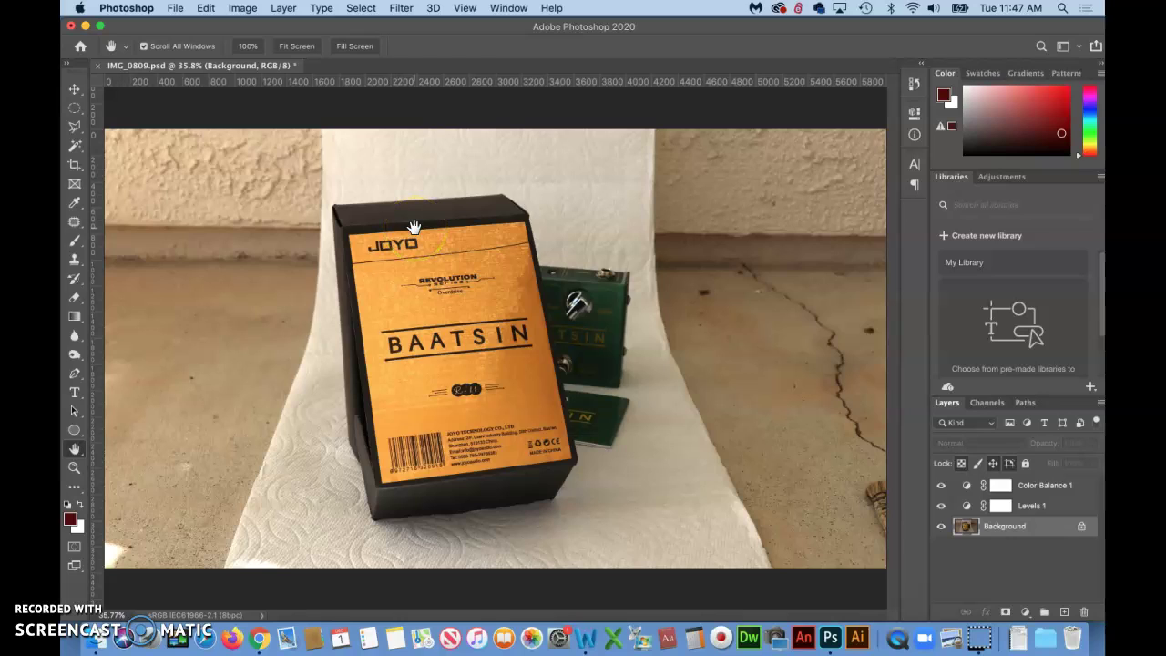
left_click(995, 525)
left_click_drag(995, 526, 1064, 613)
left_click(1063, 612)
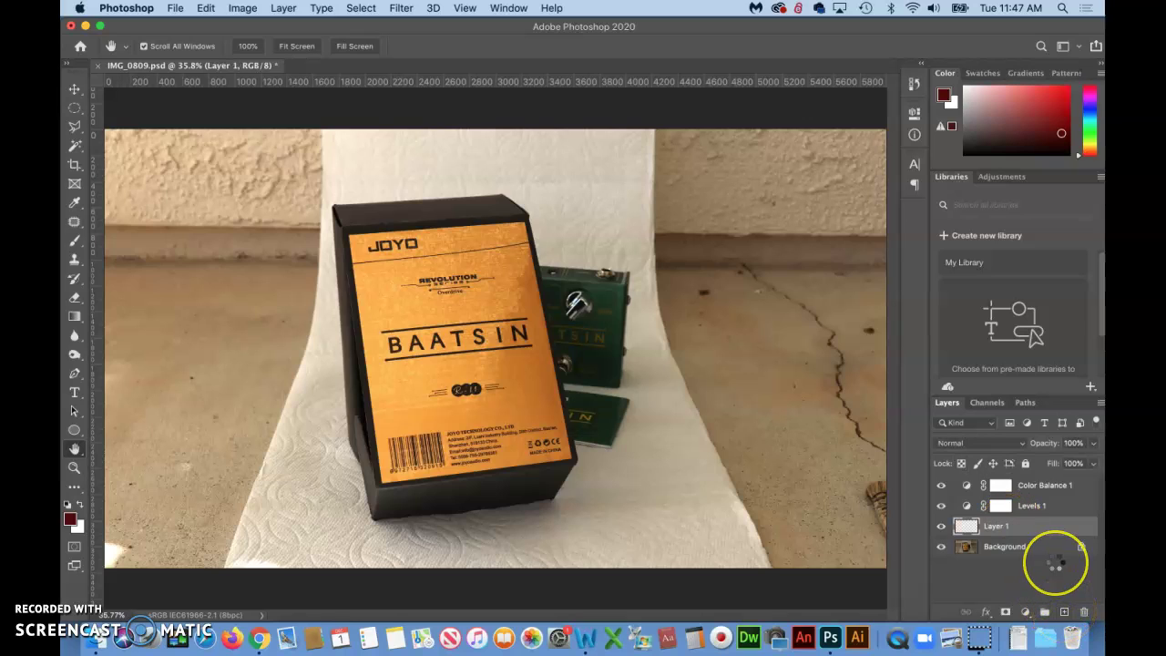
key("super+z")
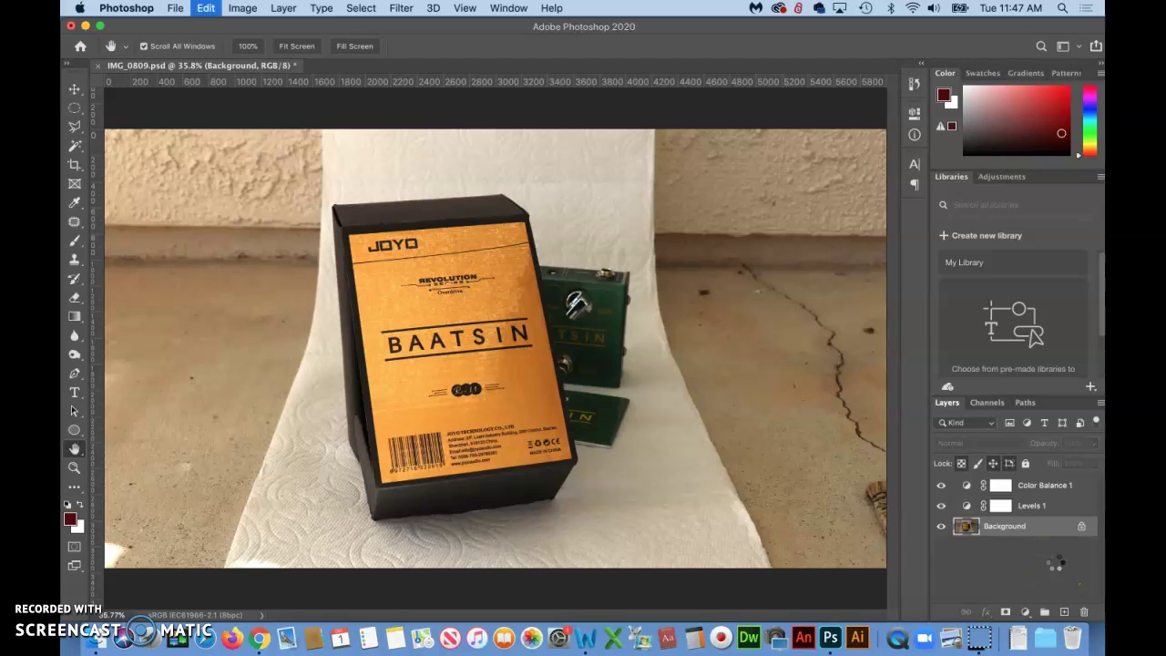
Duplicate the Background layer and place ruler guides framing the box and the green pedal on all four sides.
key("super+j")
left_click(1021, 528)
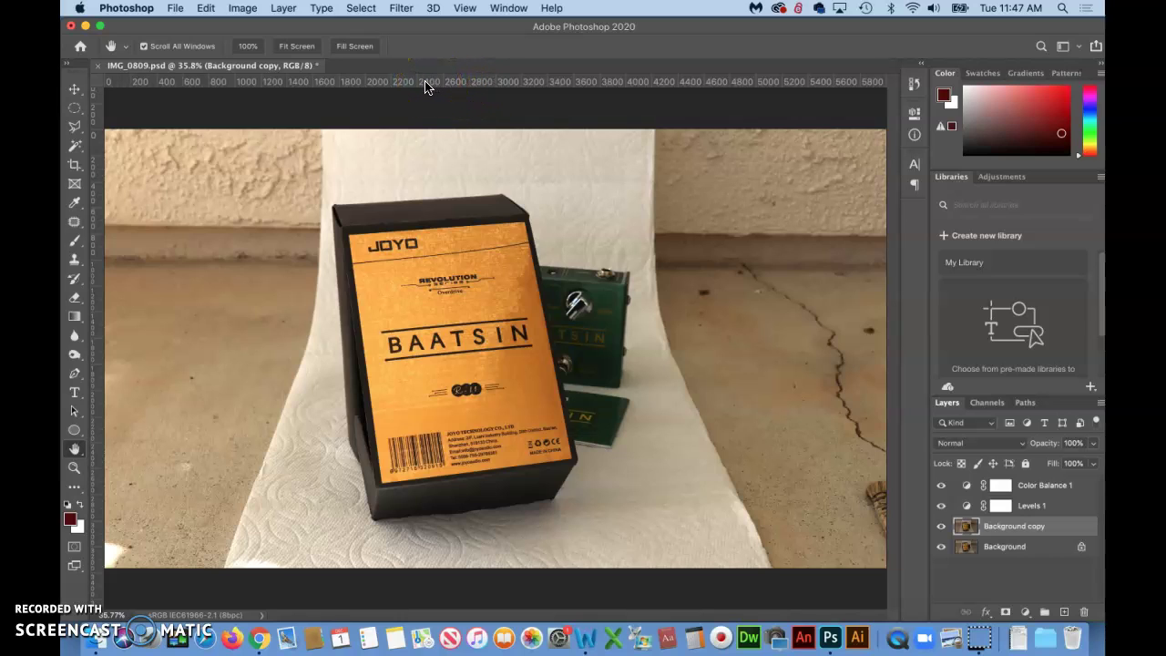
left_click_drag(426, 86, 427, 185)
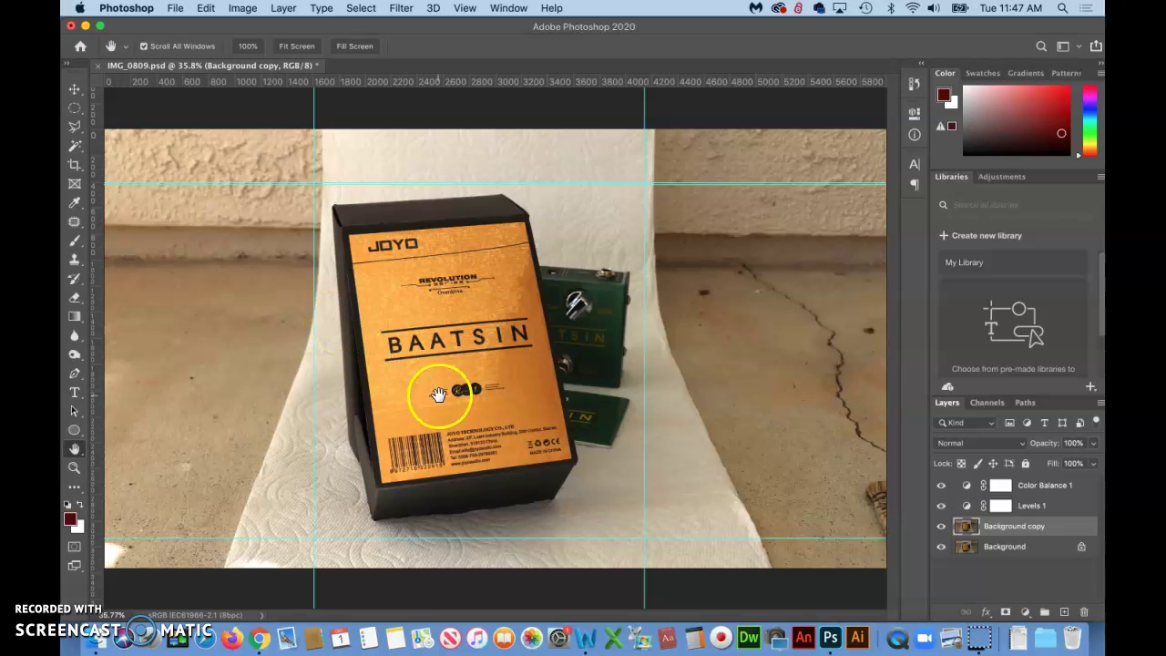
Rename the duplicated Background layer as newBG.
left_click(75, 470)
left_click_drag(294, 182, 409, 320)
left_click_drag(689, 425, 692, 429)
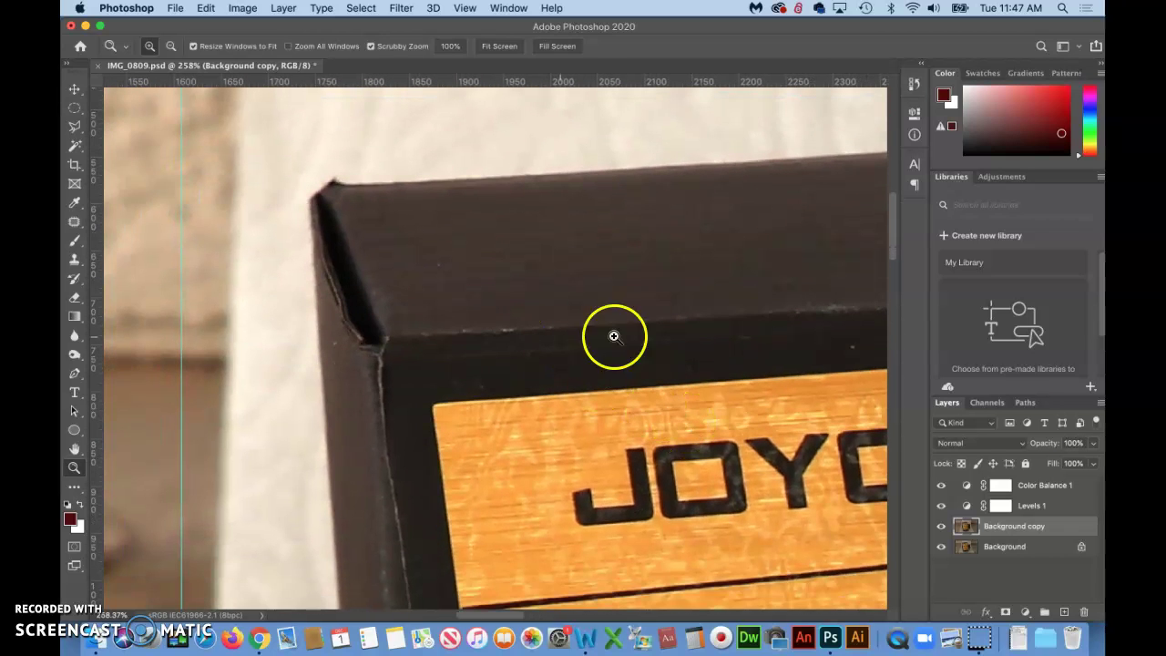
double_click(1010, 529)
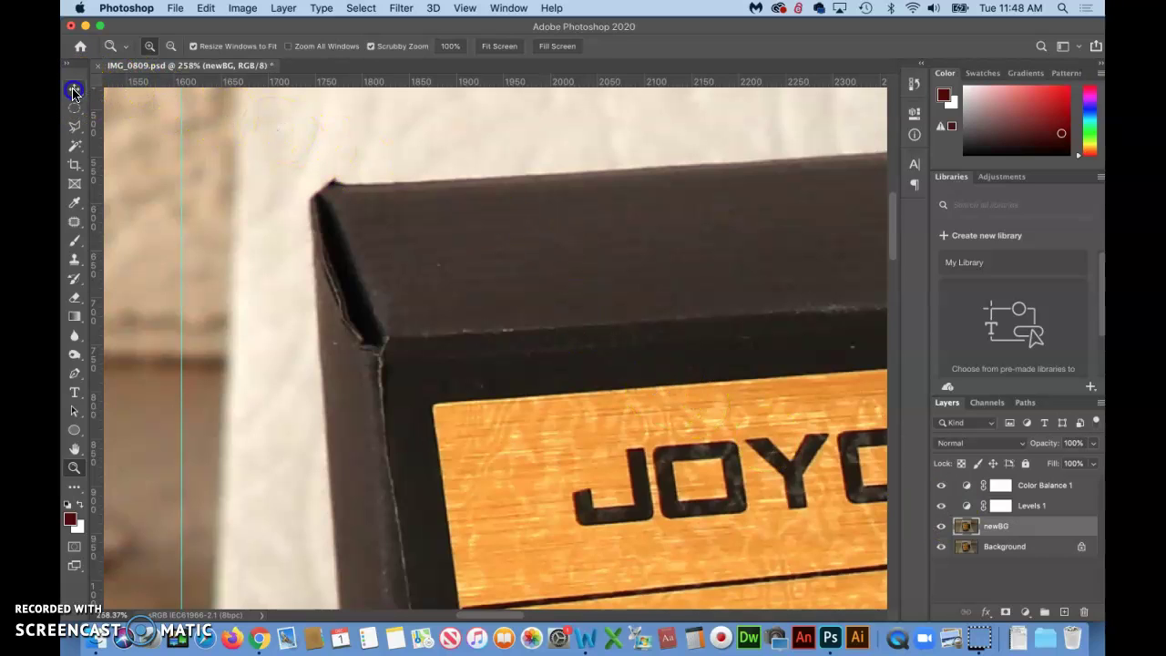
Outline the box's upper-left corner on newBG with the Polygonal Lasso tool, delete that area and hide the Background layer.
left_click(73, 127)
left_click_drag(73, 127, 147, 142)
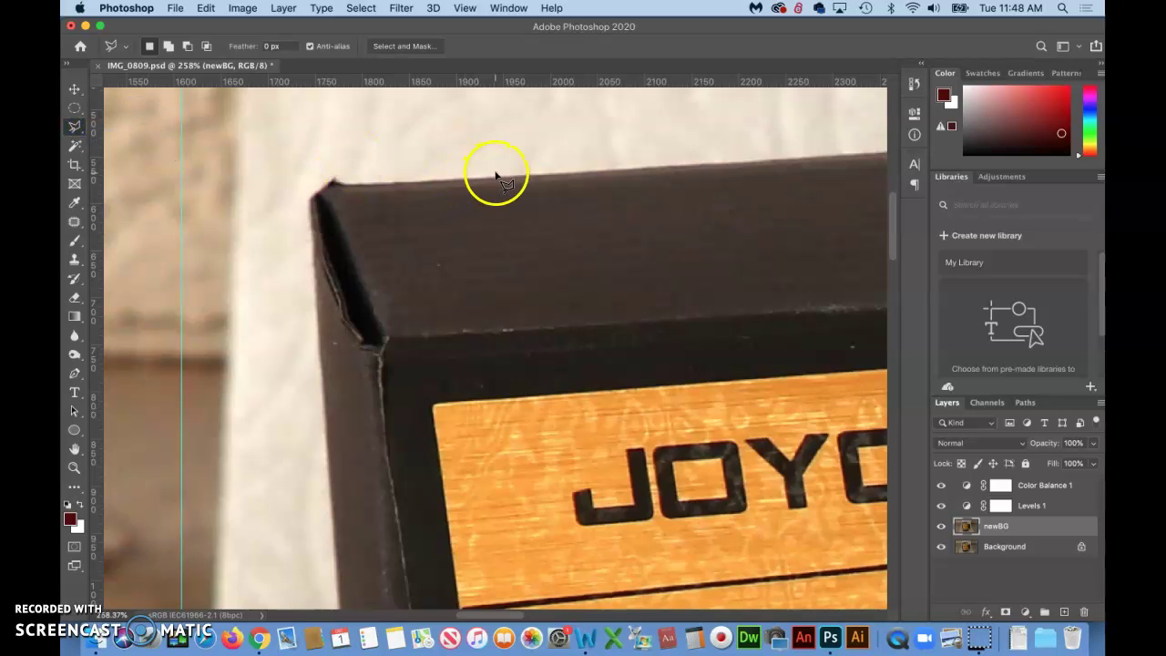
left_click(510, 174)
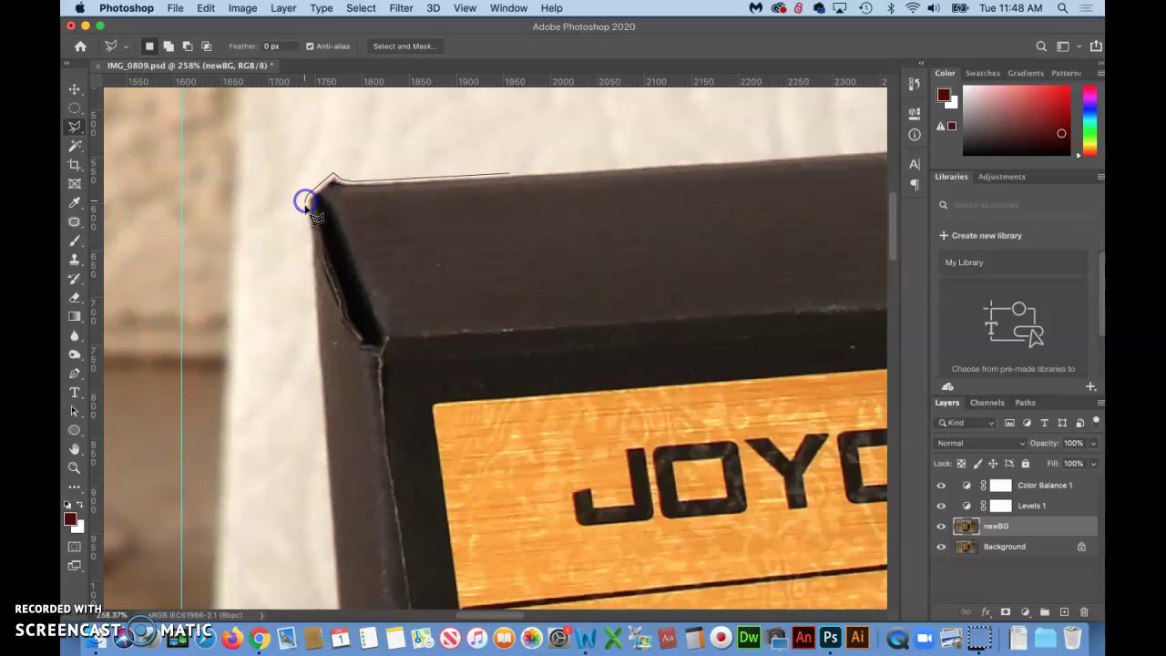
left_click(307, 290)
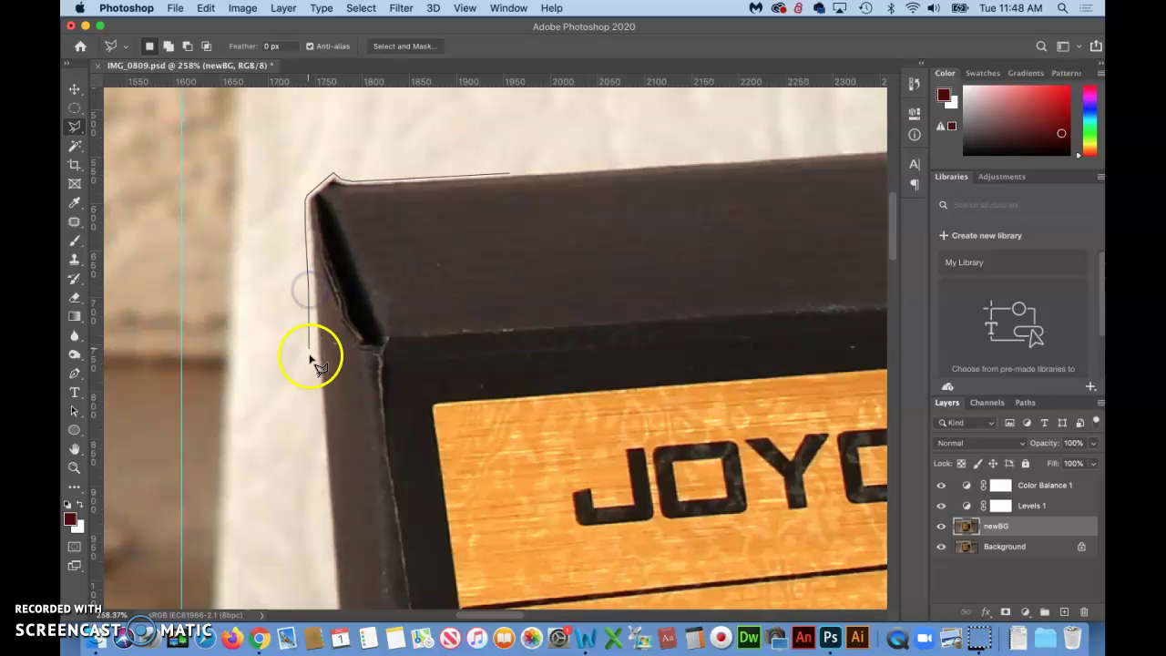
left_click(320, 423)
left_click(664, 387)
left_click(508, 173)
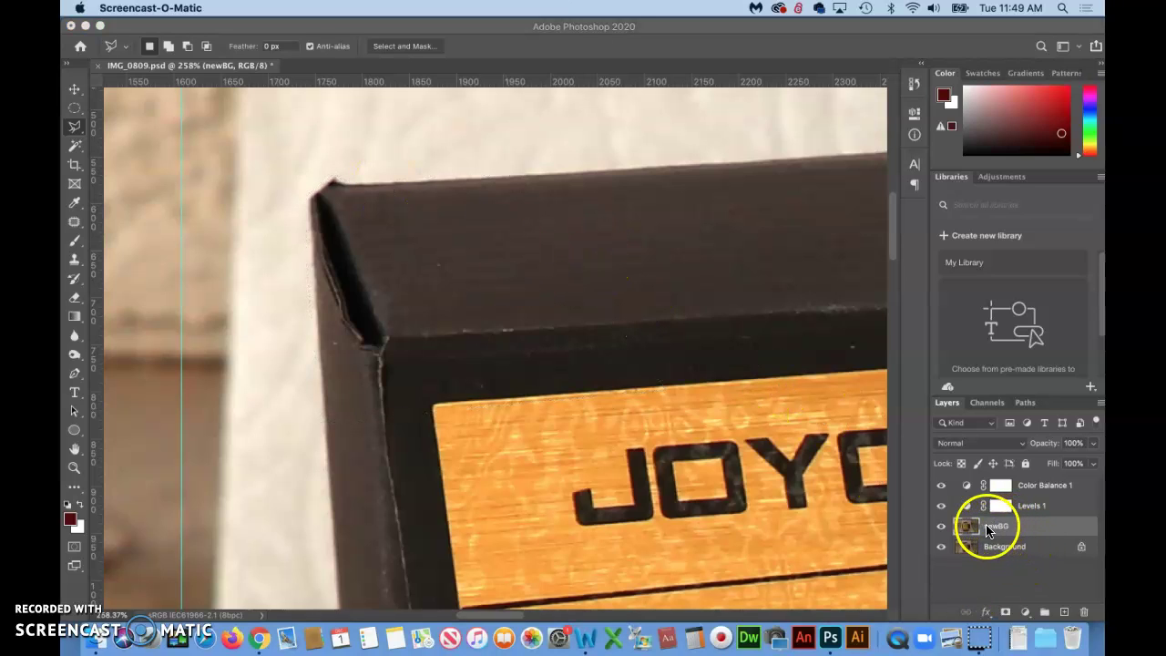
left_click(941, 547)
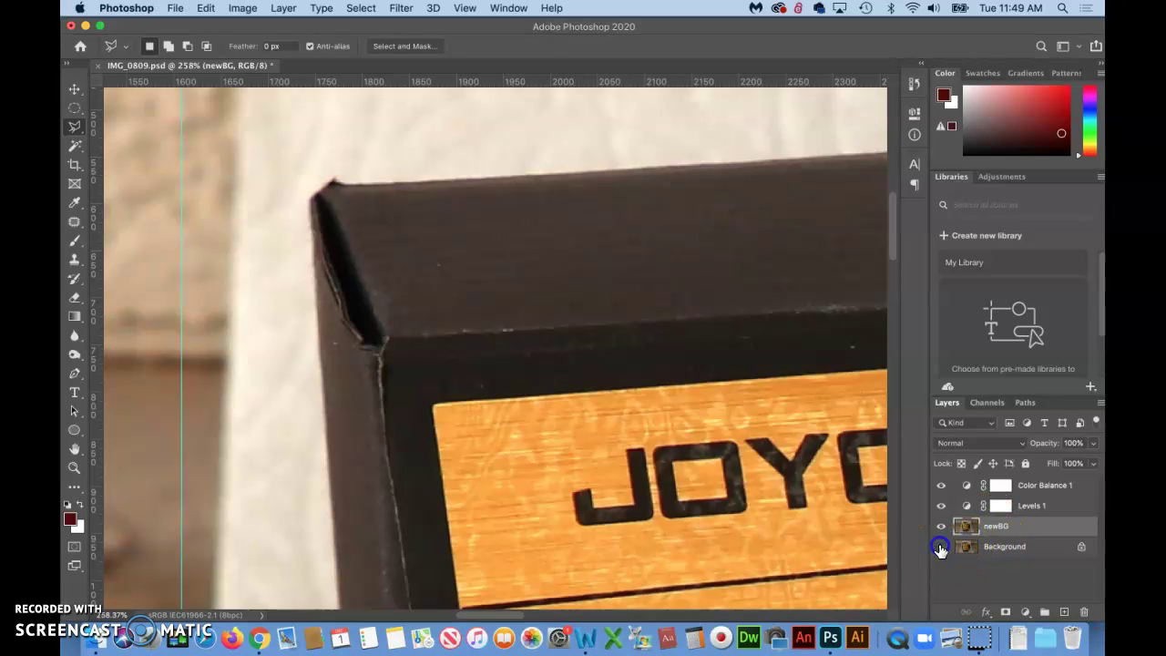
left_click(940, 545)
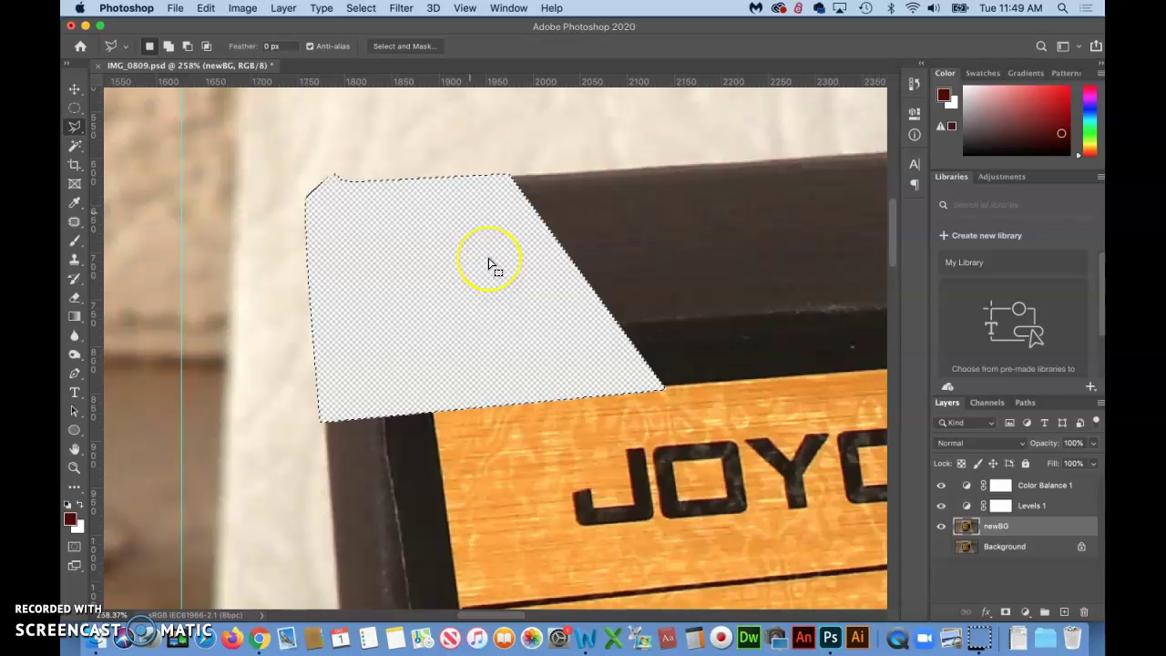
Select the rest of the box and green pedal with the Polygonal Lasso tool, delete them from newBG and deselect.
scroll(492, 270, "down", 5)
scroll(492, 271, "right", 4)
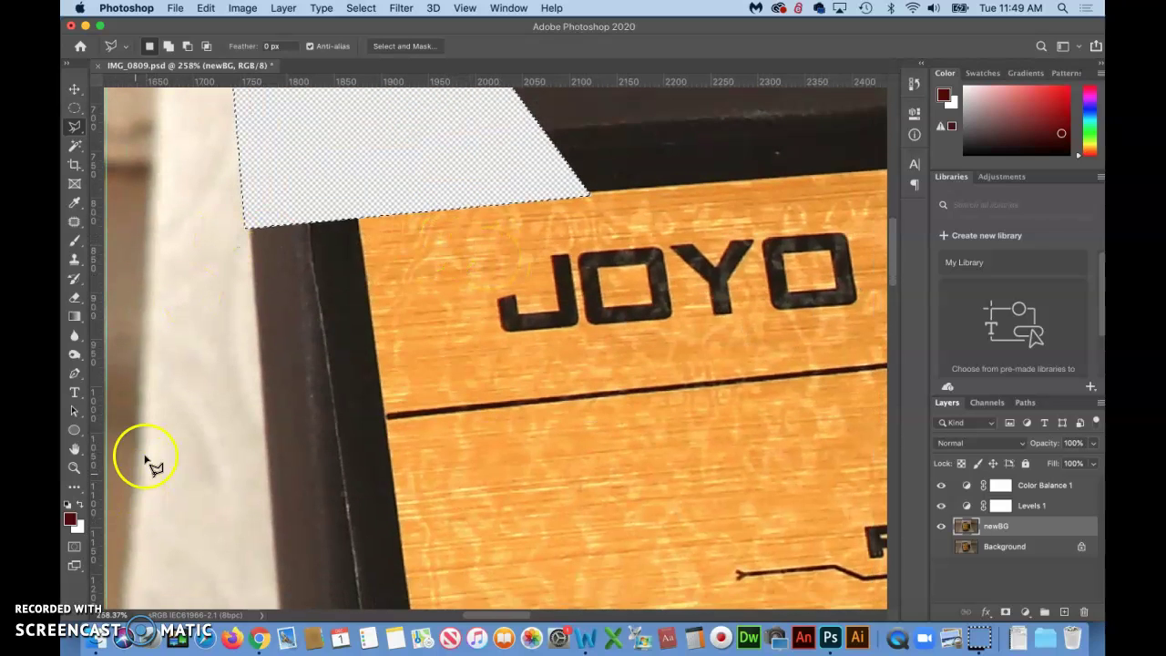
left_click(74, 126)
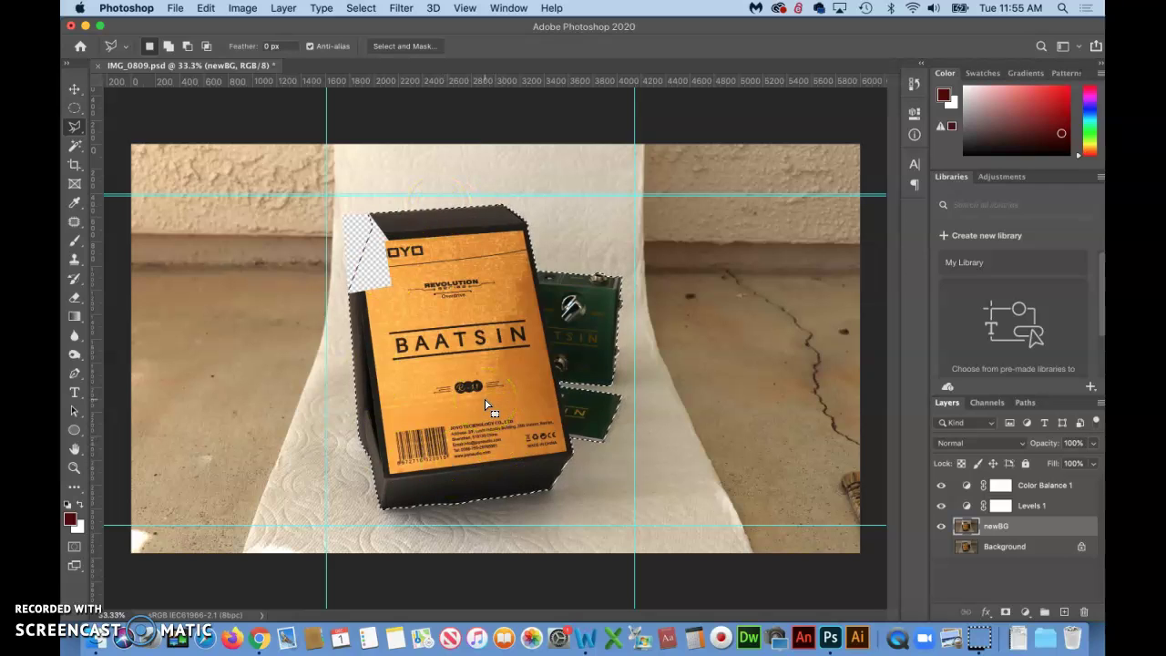
key("Delete")
left_click_drag(473, 400, 378, 325)
key("ctrl+d")
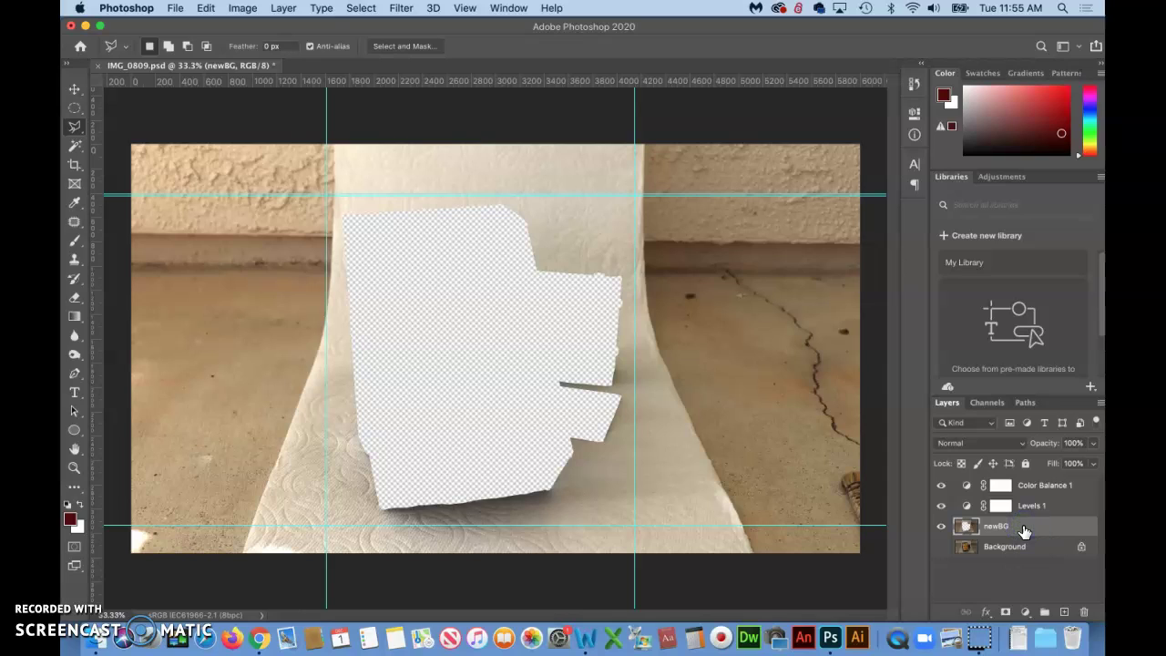
Duplicate the newBG layer, hide the copy and make the original newBG layer active.
key("super+j")
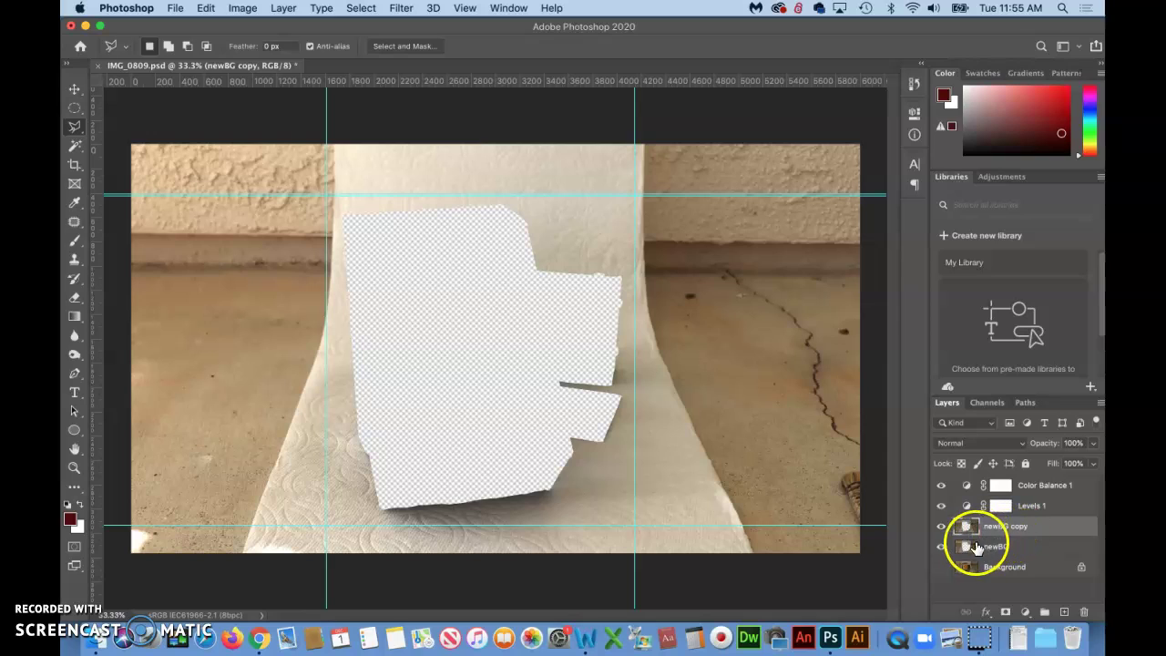
left_click(941, 530)
left_click(1028, 547)
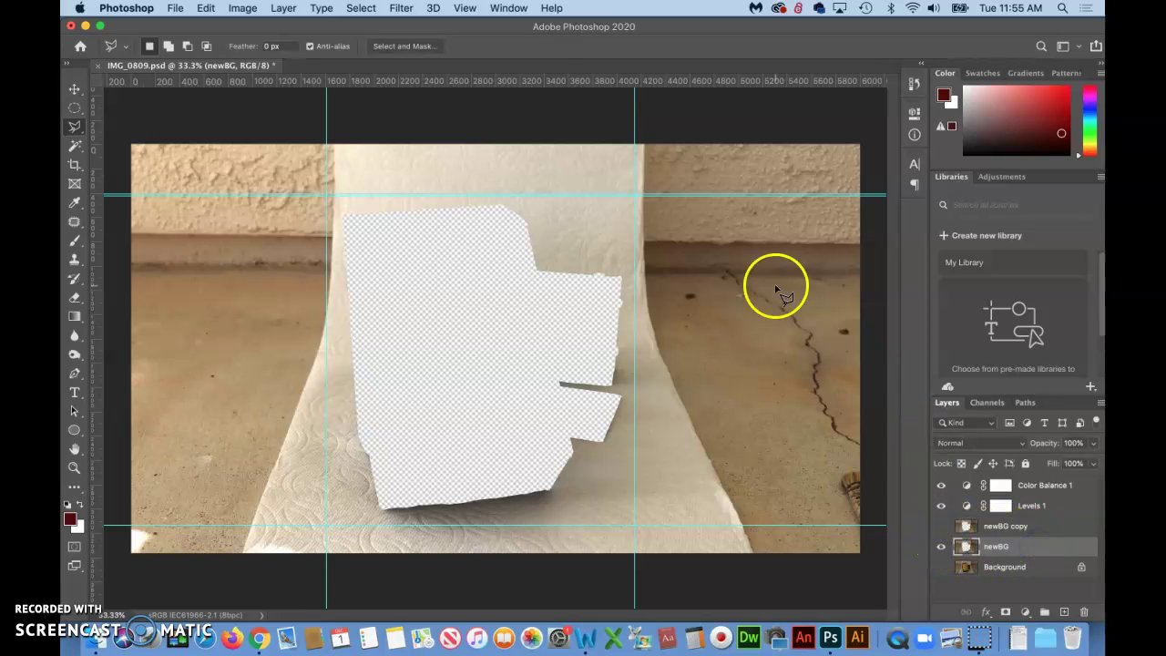
Apply a Gaussian Blur with a radius of 26.1 pixels to the newBG layer.
left_click(466, 11)
left_click(401, 11)
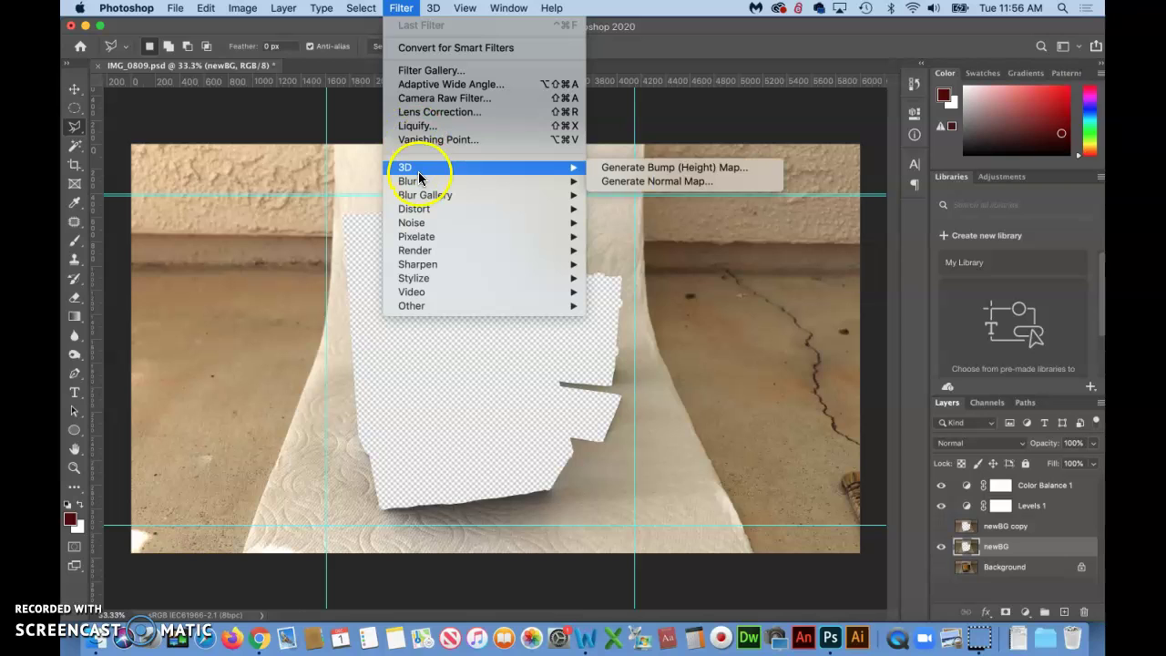
mouse_move(420, 189)
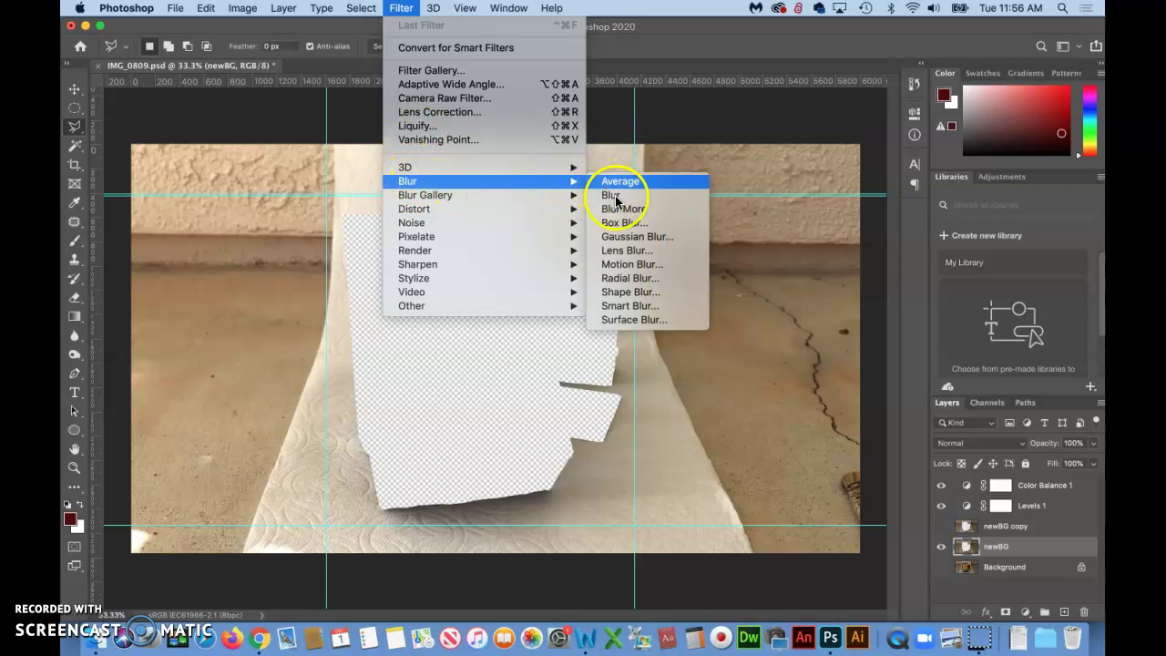
left_click(628, 239)
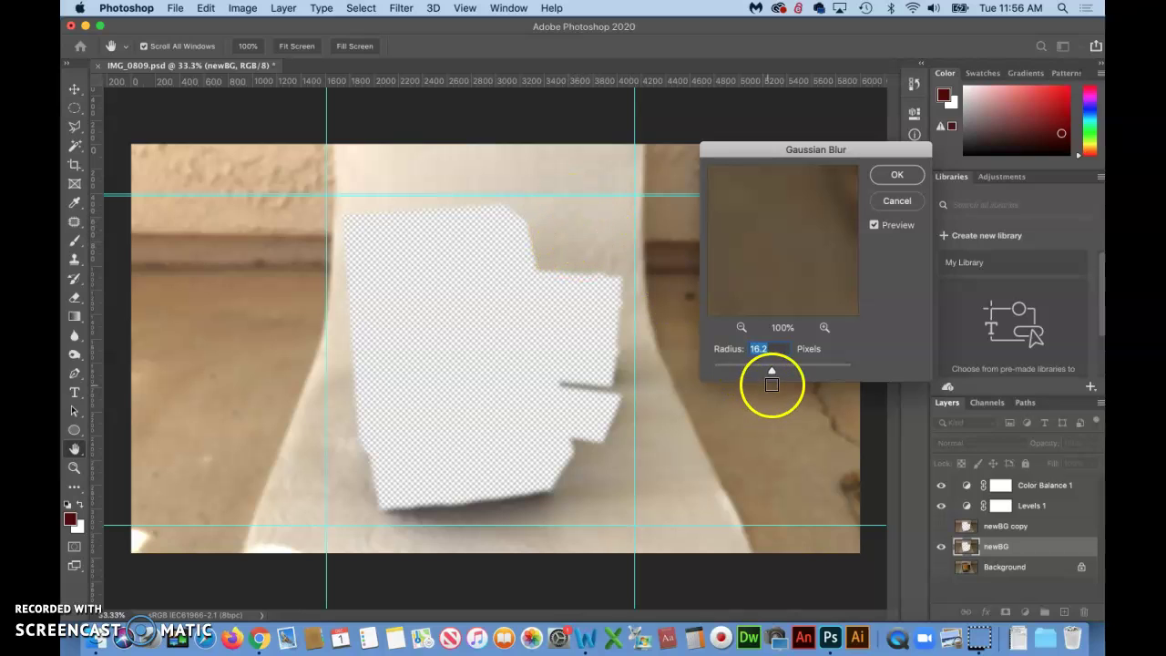
mouse_move(771, 373)
left_mouse_down()
mouse_move(742, 374)
mouse_move(796, 376)
mouse_move(764, 372)
left_mouse_up()
left_click_drag(773, 373, 776, 374)
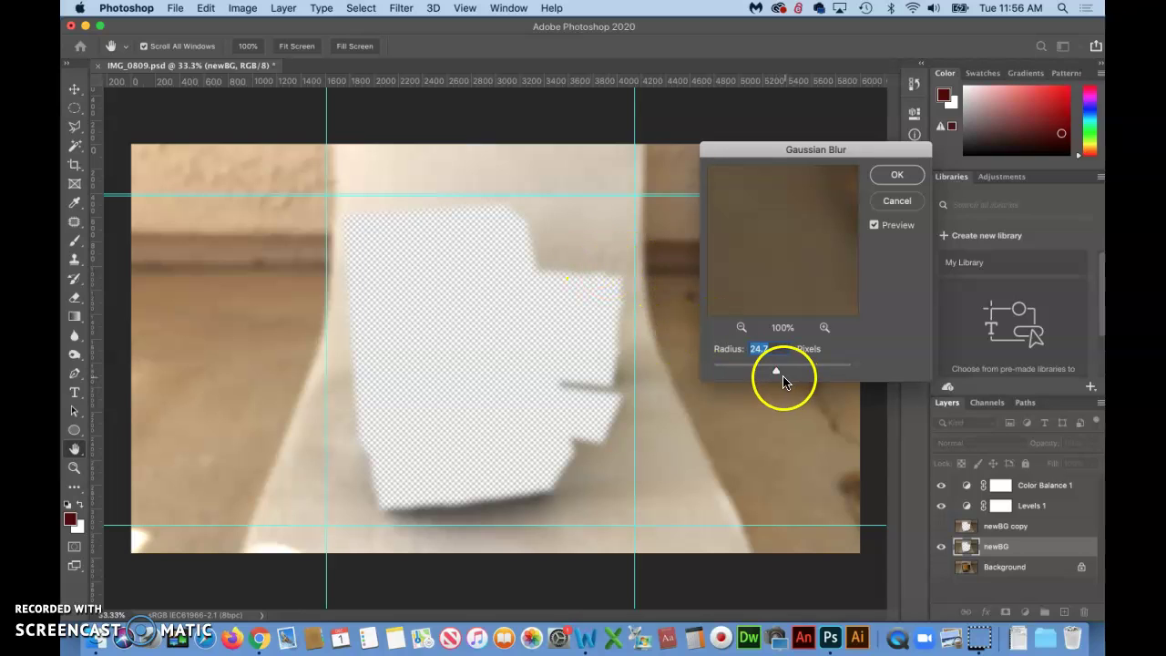
left_click_drag(776, 372, 775, 375)
left_click_drag(776, 373, 777, 371)
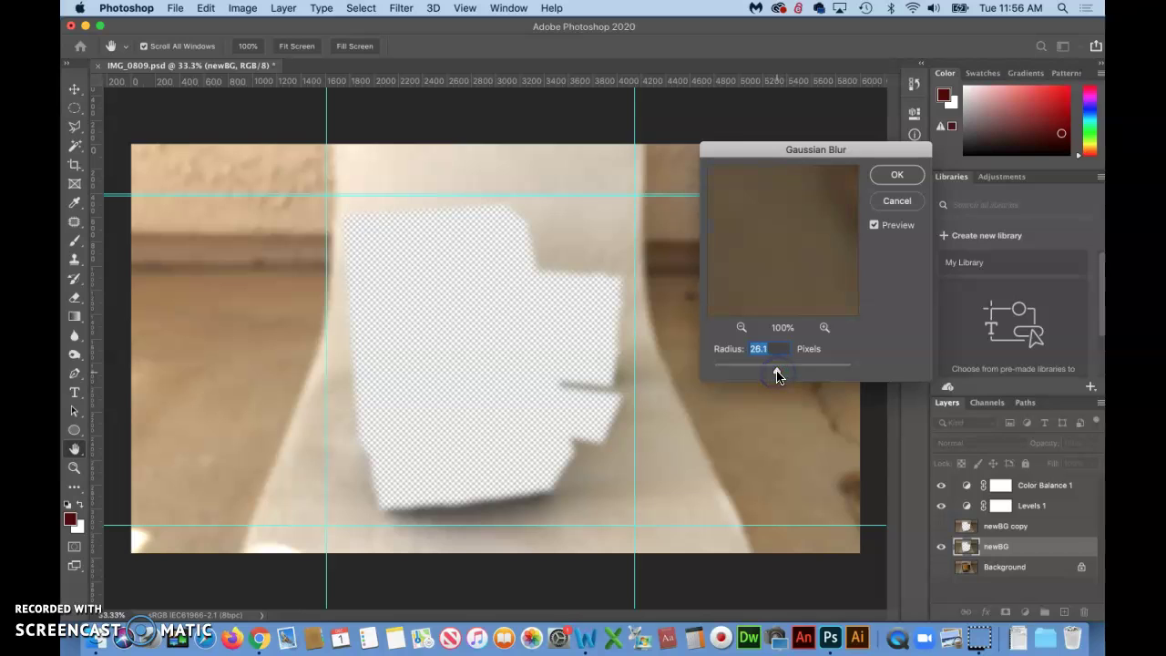
left_click(898, 175)
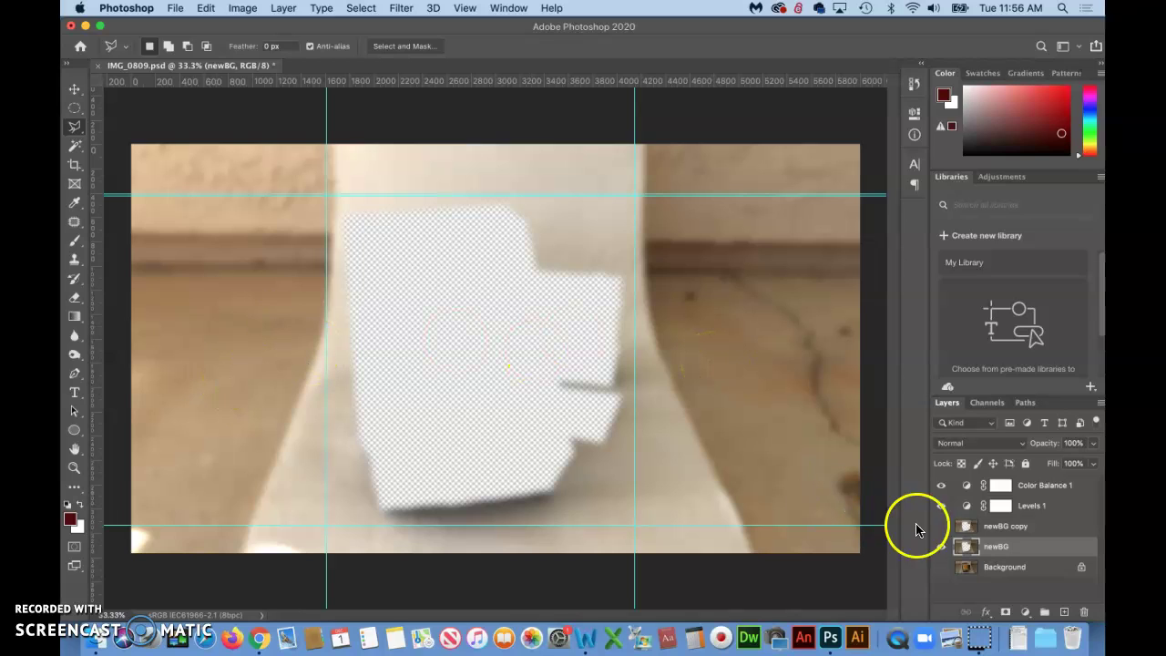
Convert the Background layer into a regular layer named product and move it above newBG copy, below Levels 1.
double_click(1002, 568)
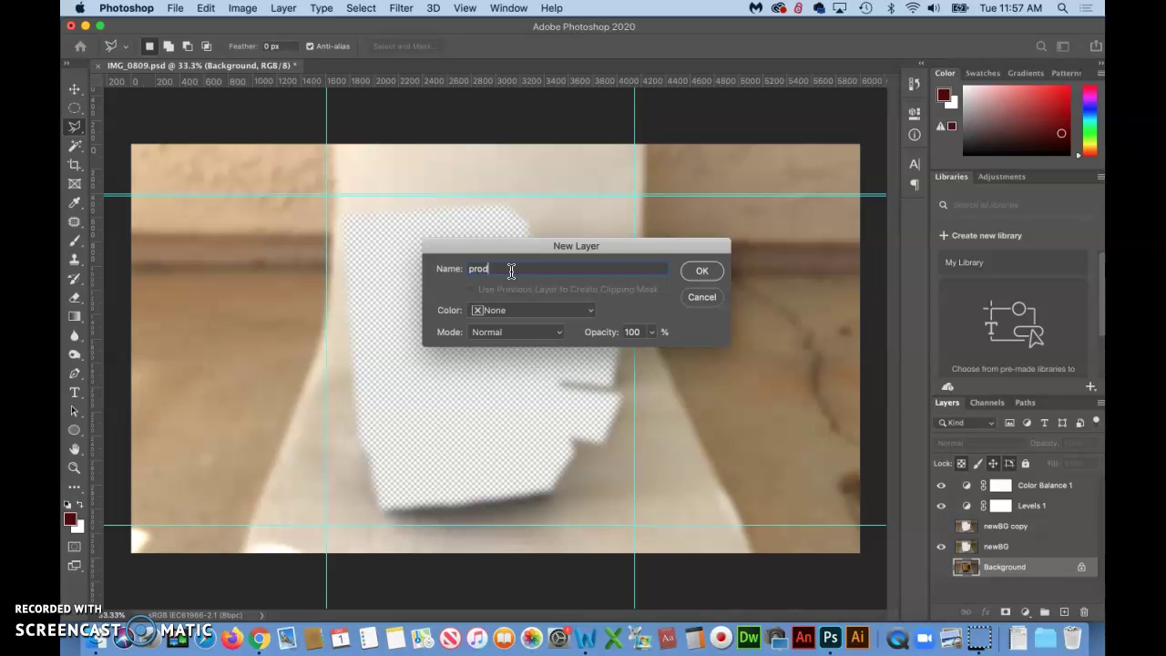
type("product")
left_click(701, 271)
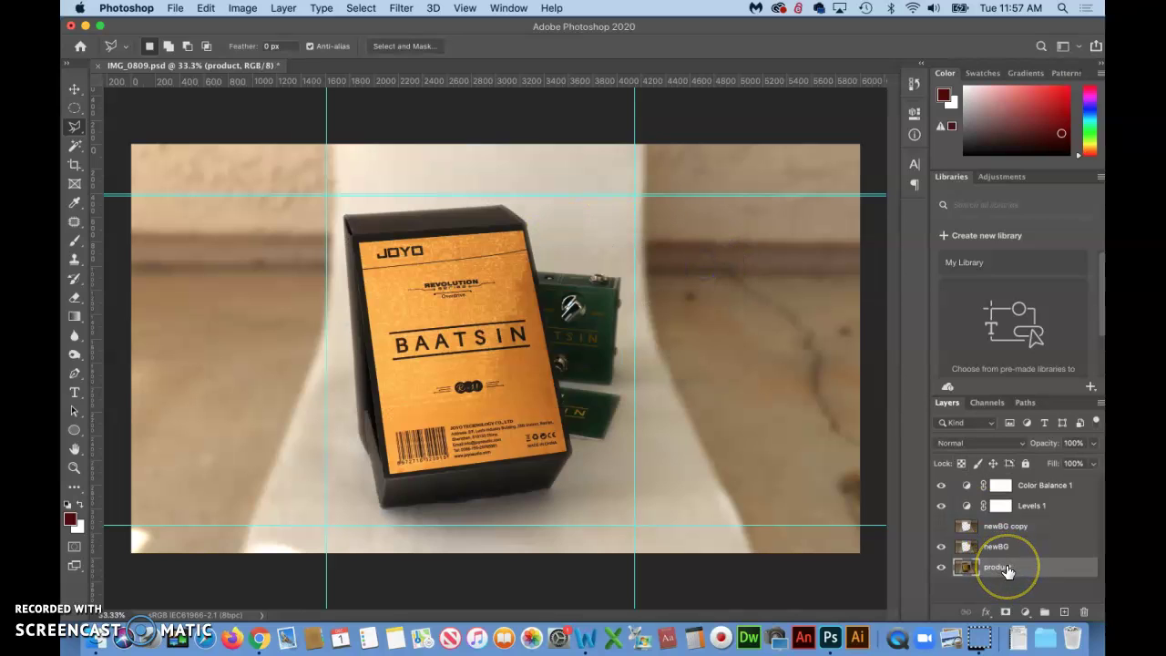
mouse_move(1027, 569)
left_mouse_down()
mouse_move(1027, 547)
mouse_move(1025, 566)
left_mouse_up()
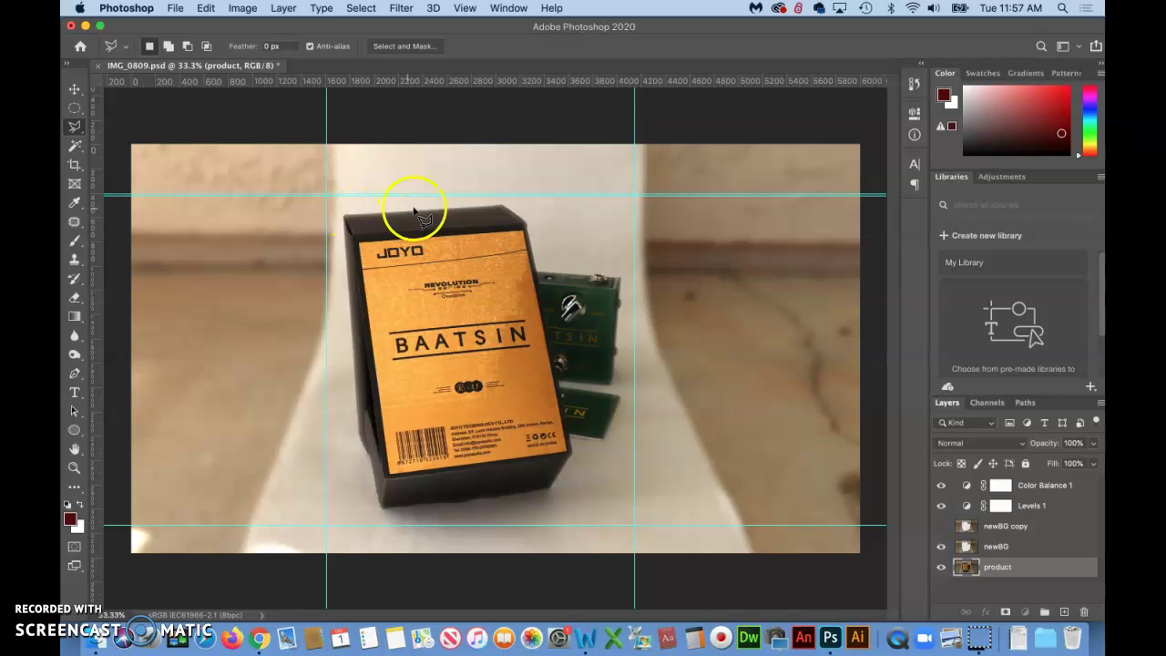
left_click_drag(999, 572, 1002, 524)
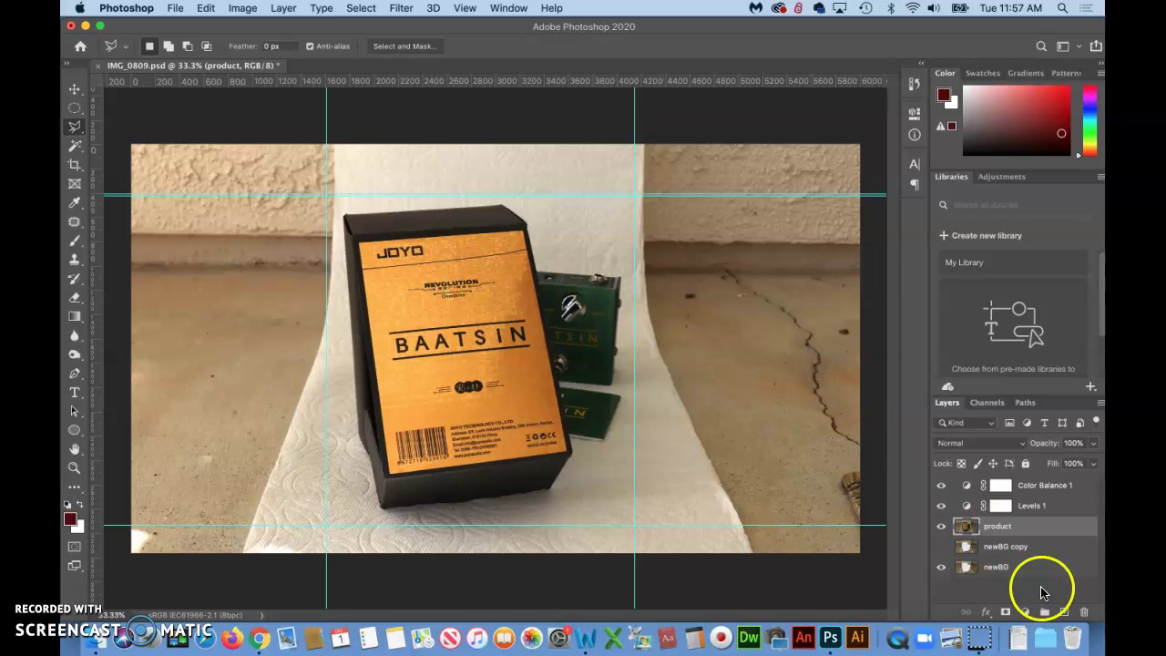
Add a layer mask to the product layer and make the mask active for editing.
left_click(1044, 527)
left_click(1006, 612)
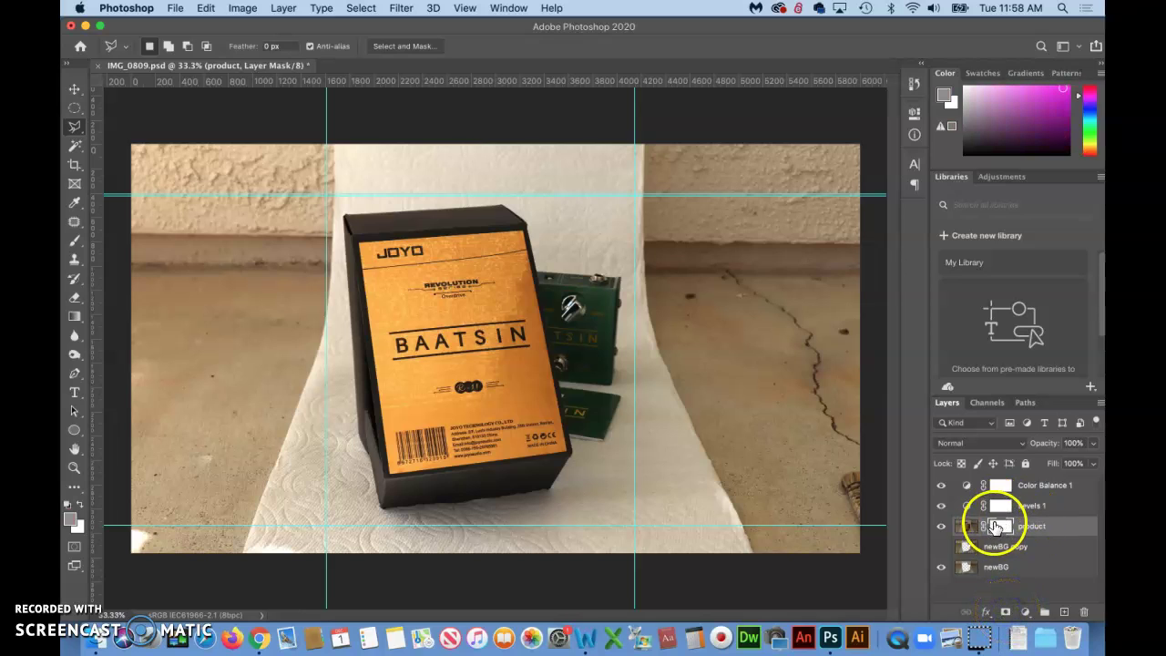
left_click(964, 528)
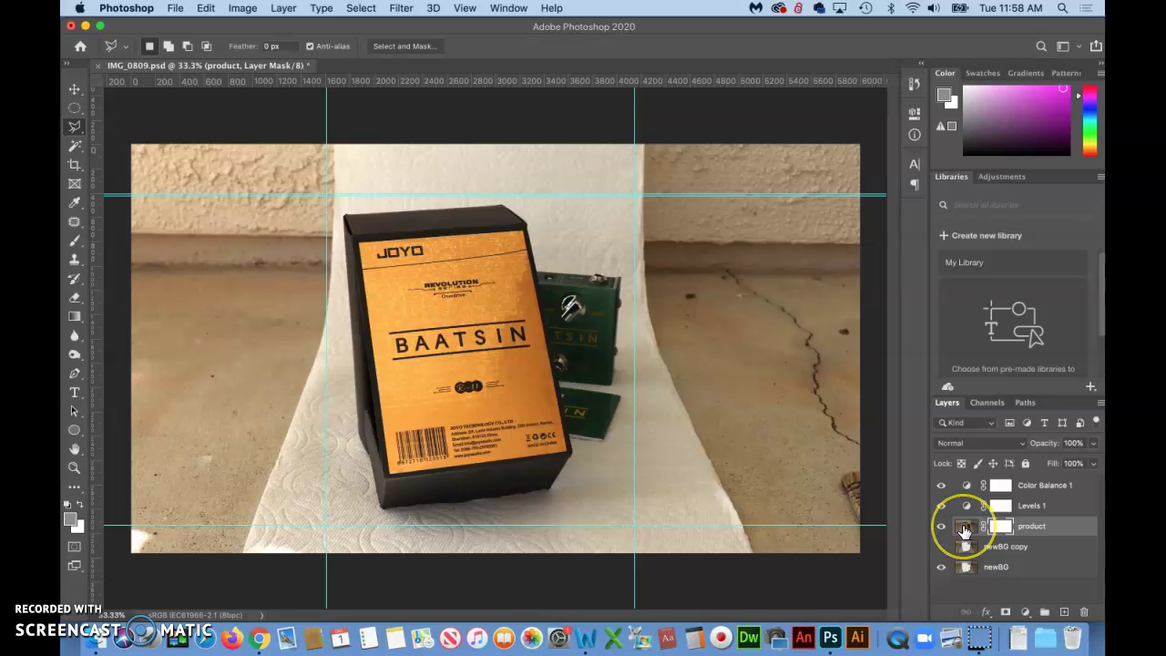
left_click(1002, 527)
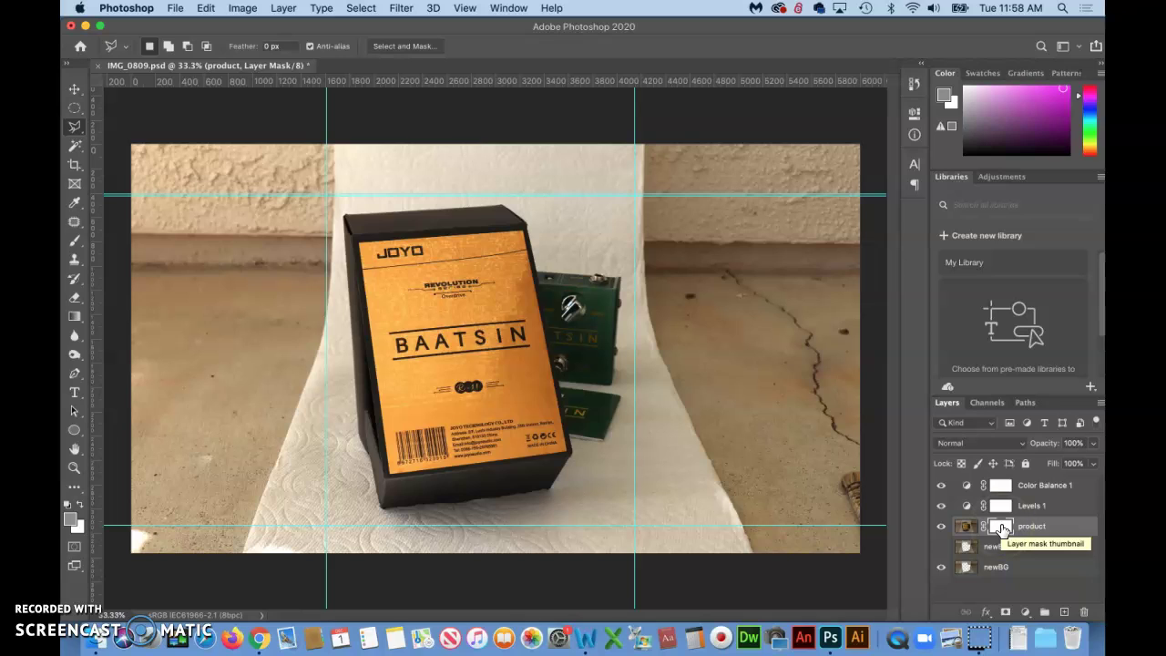
left_click(966, 527)
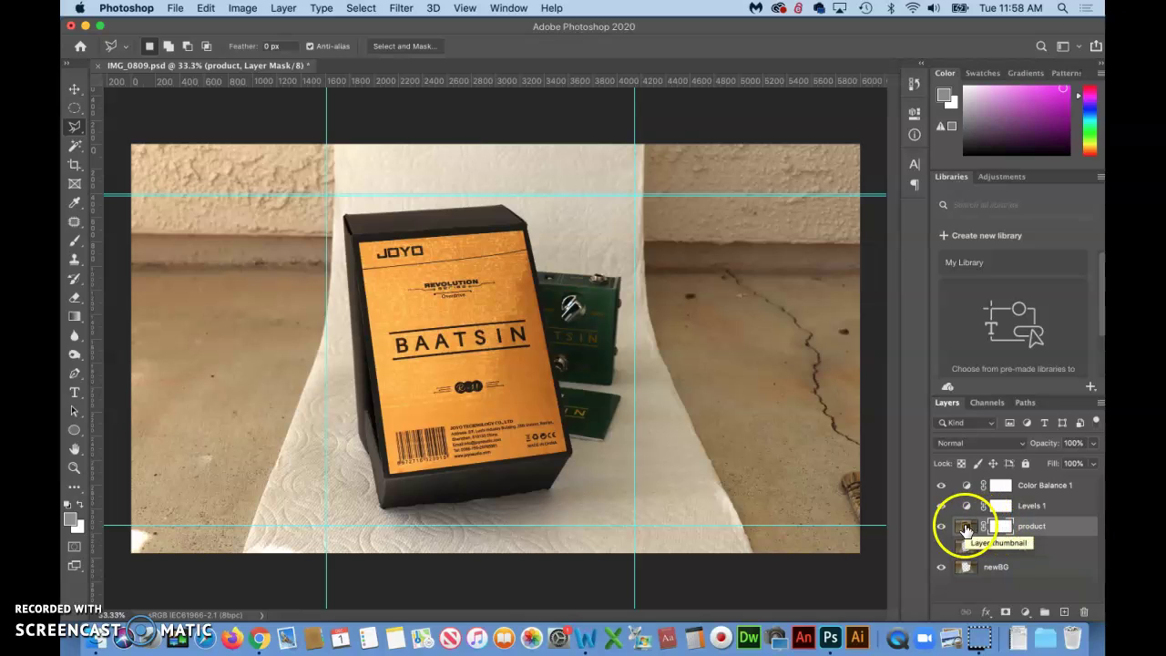
left_click(965, 532)
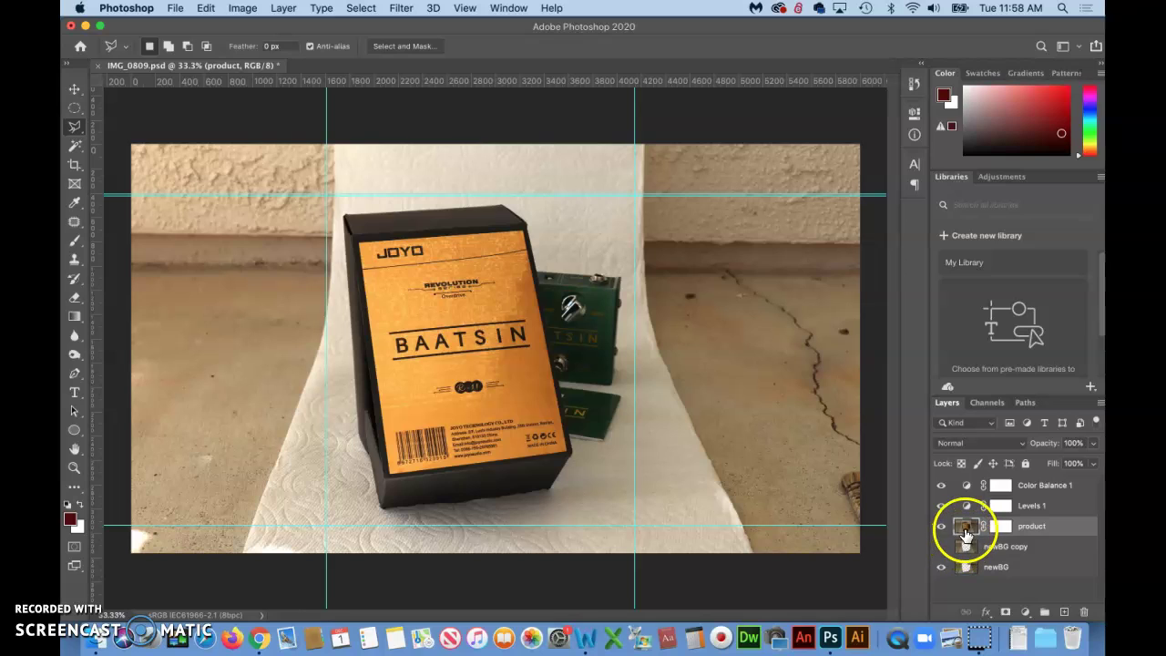
left_click(1002, 528)
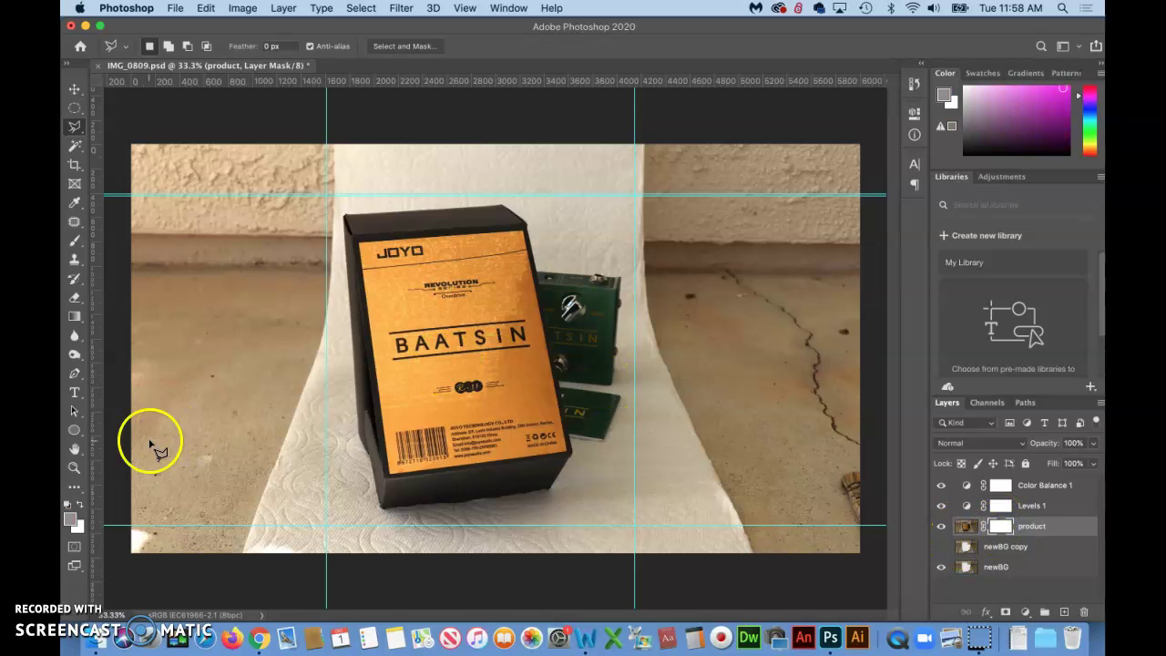
Reset the colors to their defaults and swap them so that black is the foreground color.
left_click(67, 508)
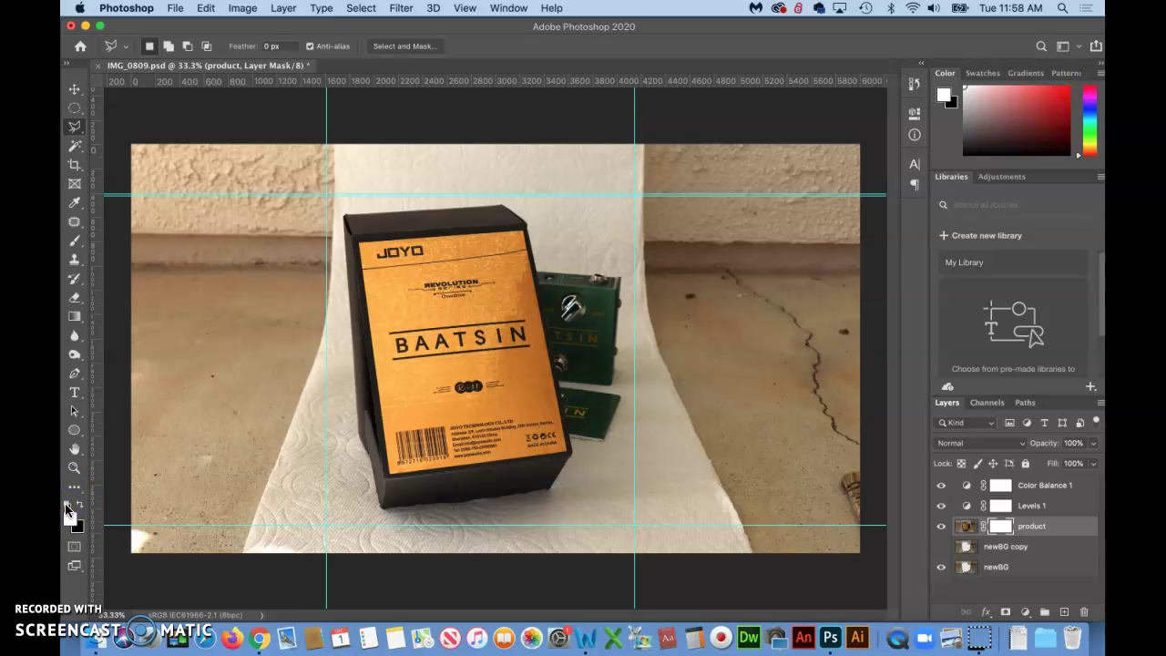
left_click(81, 506)
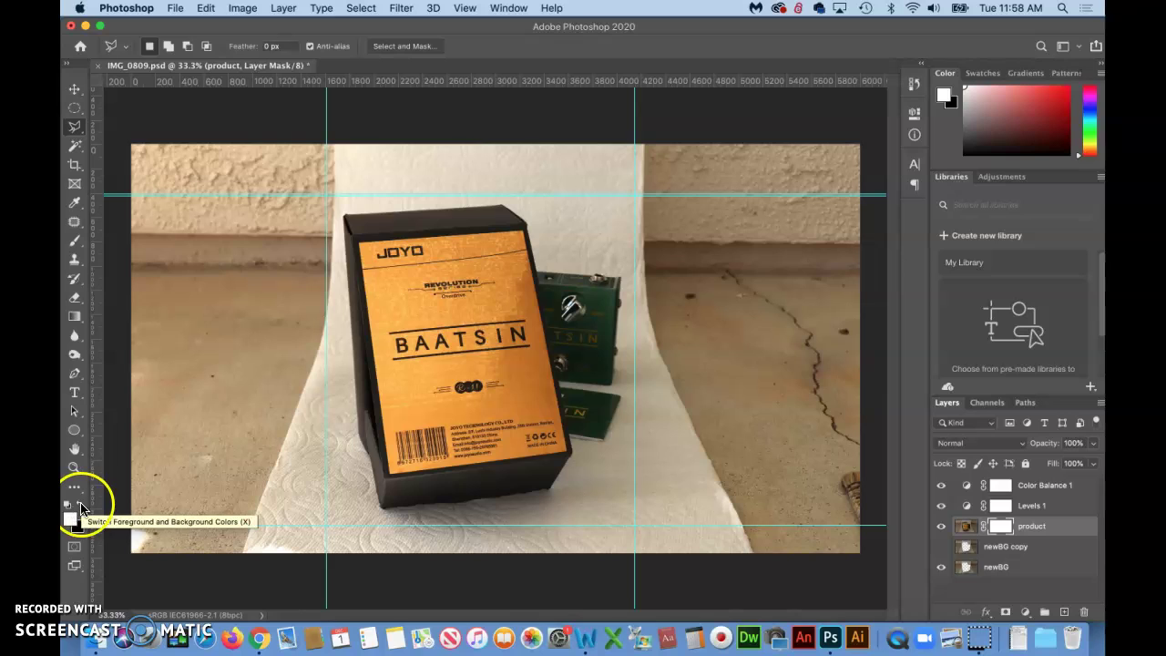
left_click(80, 507)
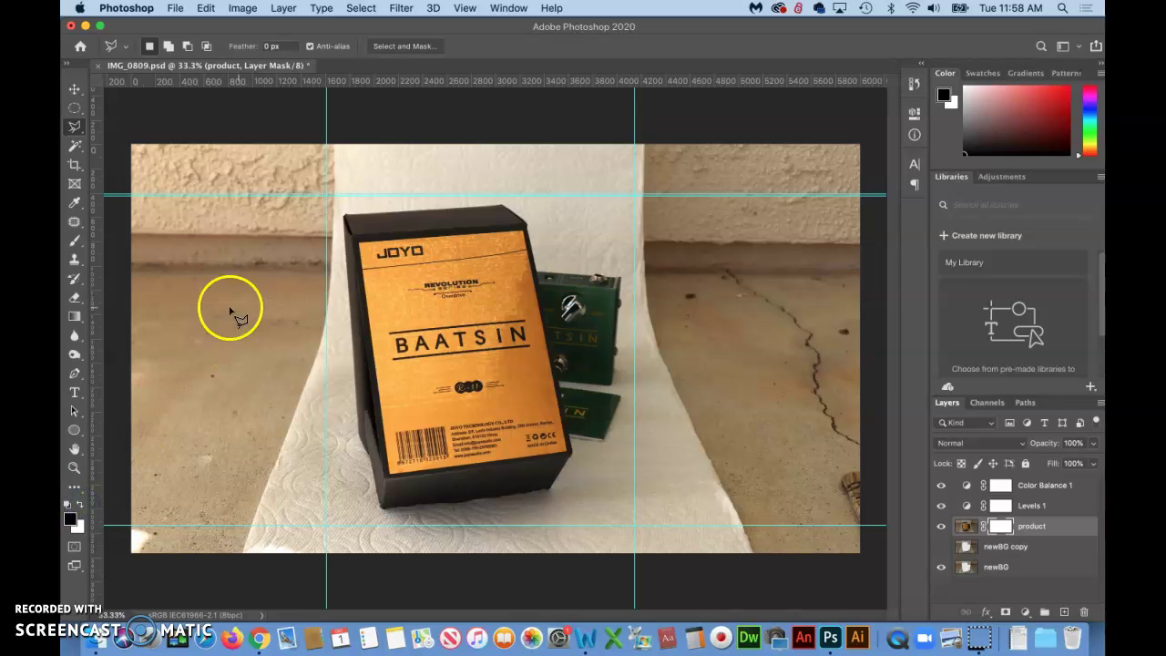
Outline a small patch of backdrop along the box's upper-left top edge with the Polygonal Lasso tool and fill it with black on the product mask.
left_click(75, 467)
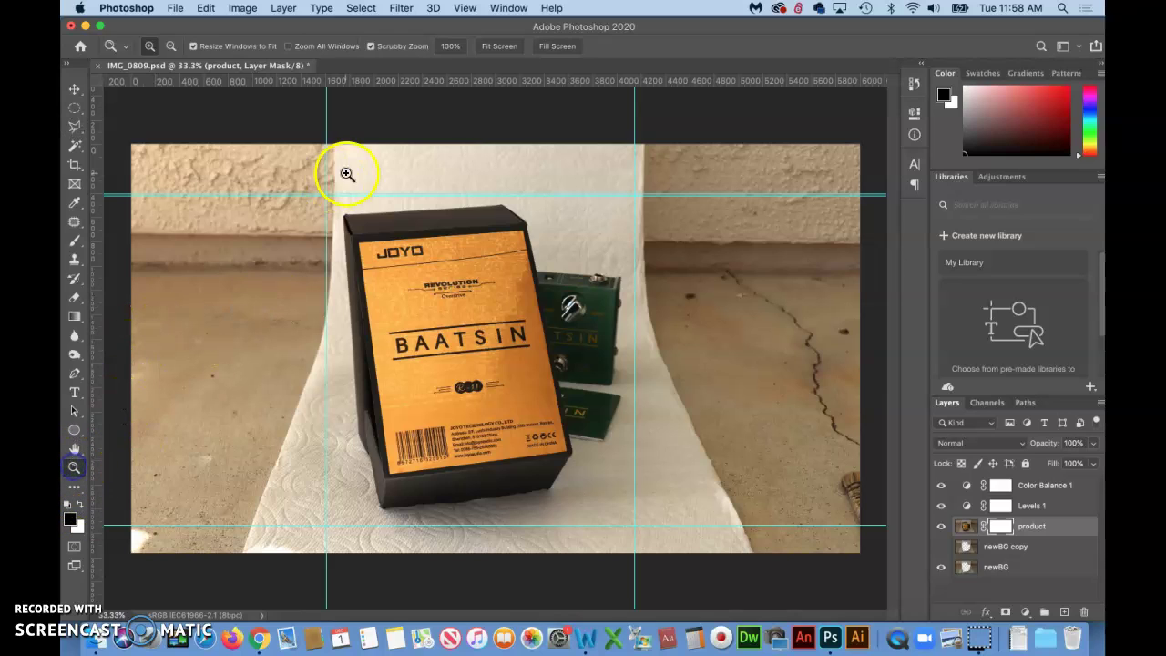
left_click_drag(302, 182, 408, 267)
scroll(408, 267, "down", 3)
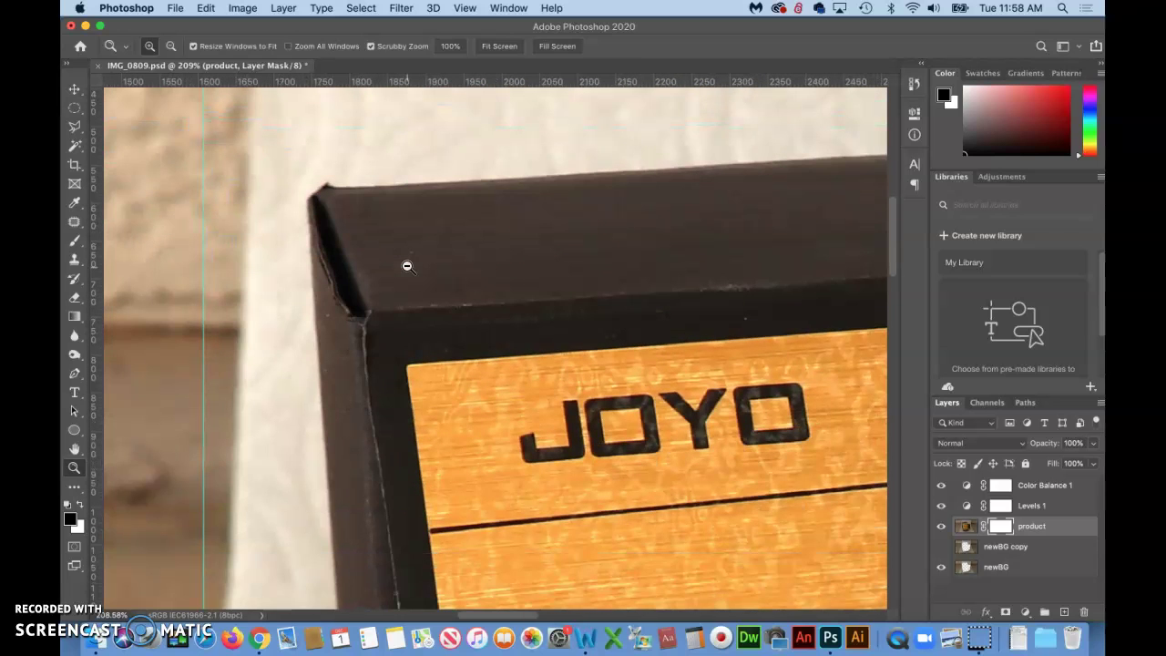
left_click(407, 266, "alt")
left_click(407, 266, "alt")
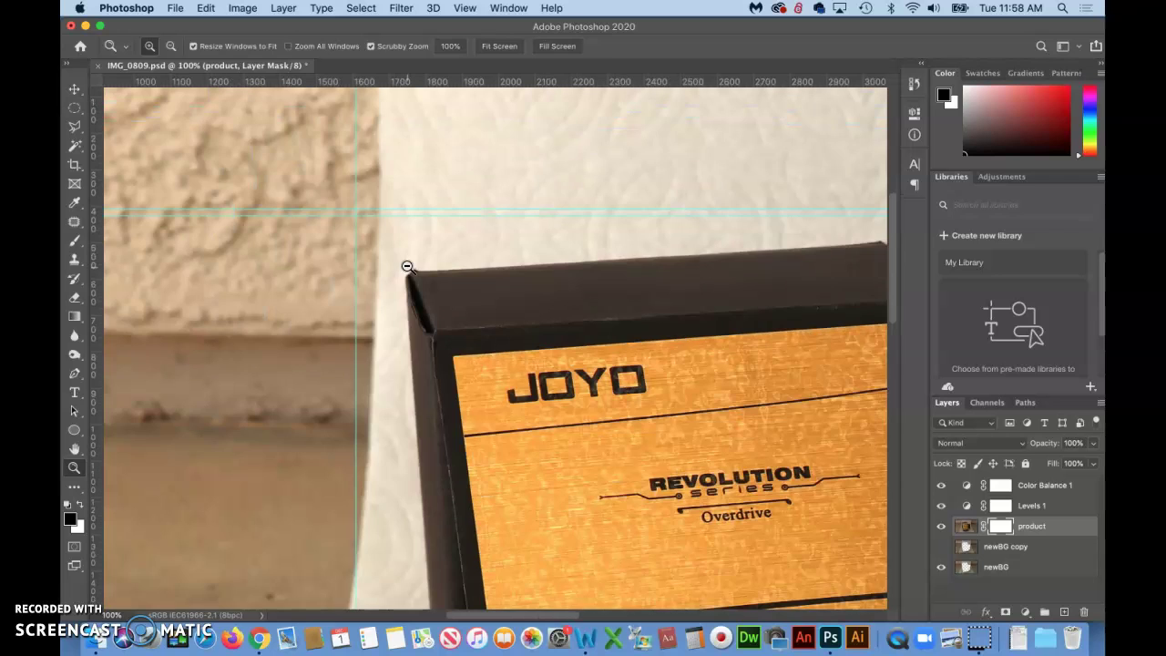
scroll(483, 277, "right", 3)
scroll(484, 277, "down", 3)
scroll(483, 276, "up", 3)
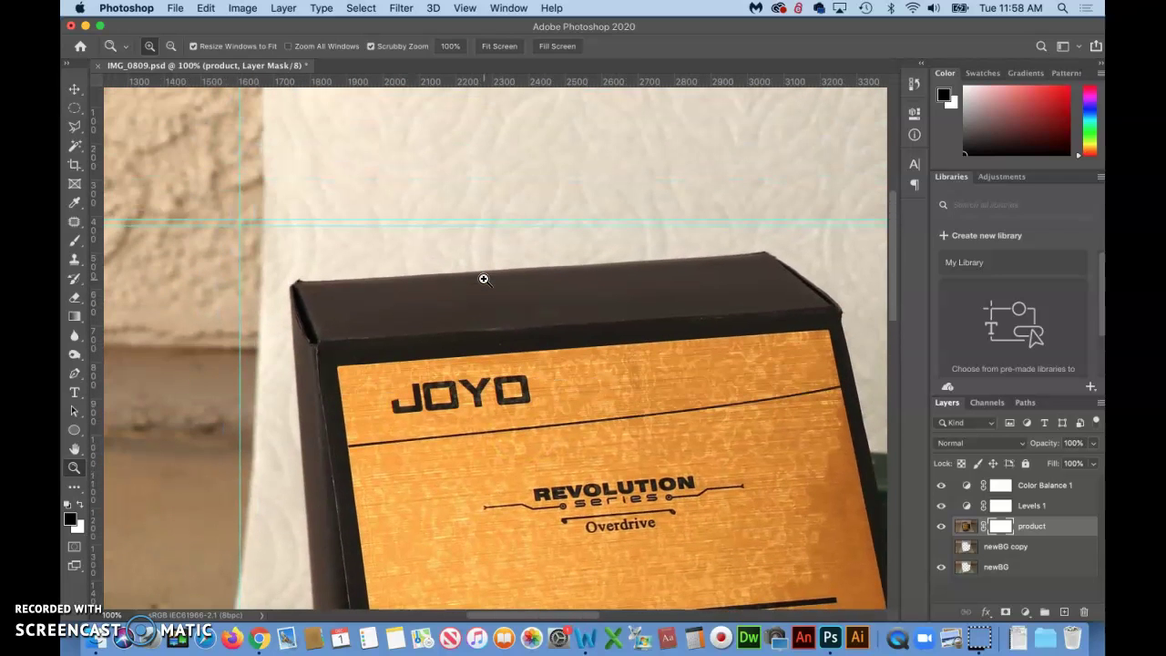
left_click(75, 129)
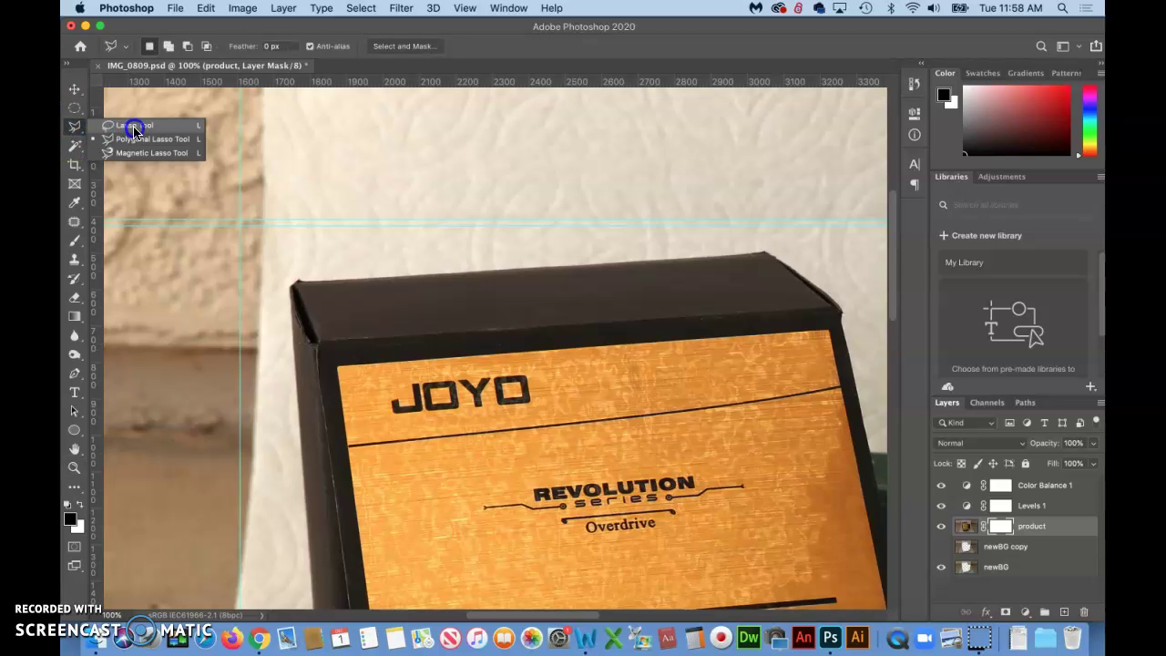
left_click(134, 130)
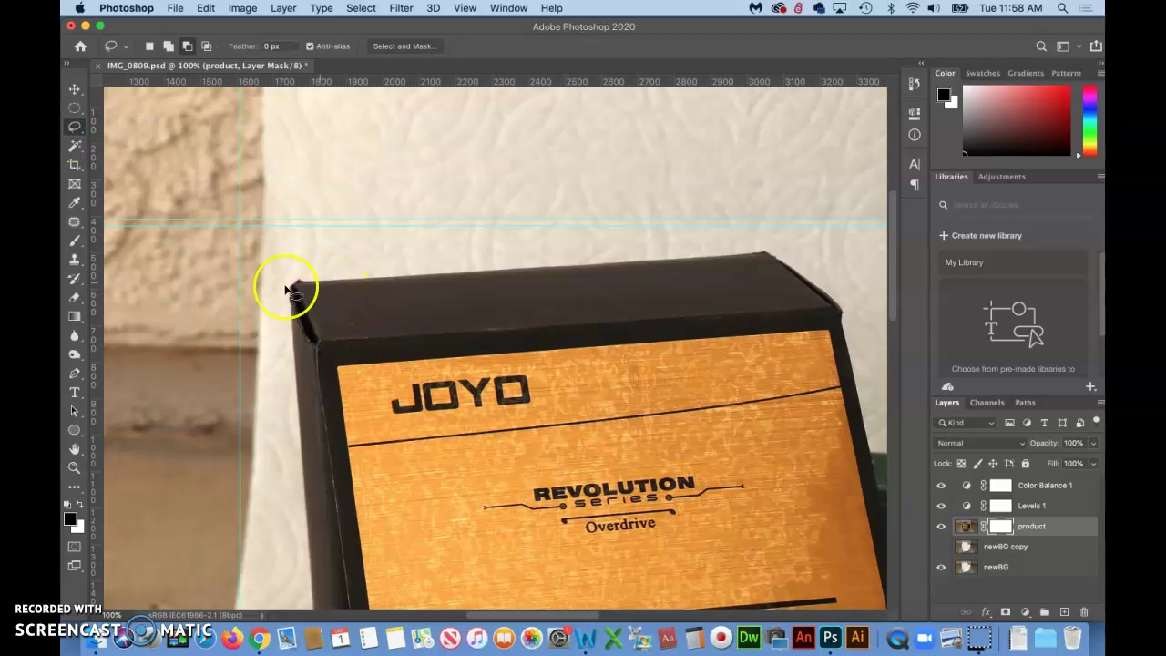
scroll(292, 290, "up", 5)
left_click(74, 129)
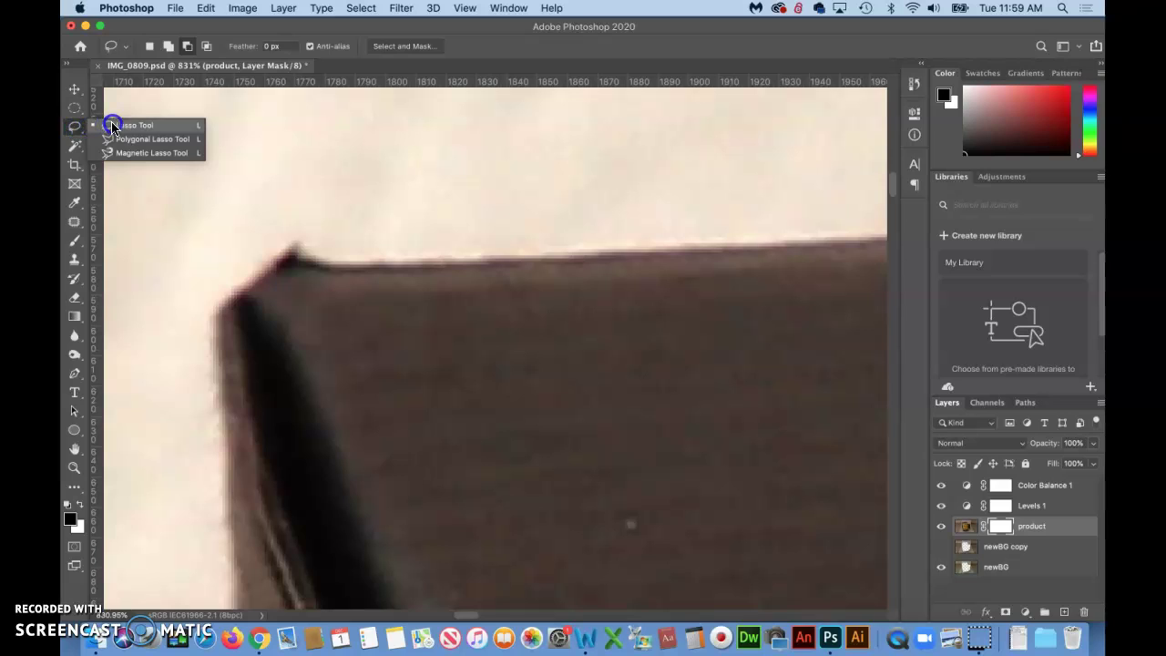
left_click(136, 139)
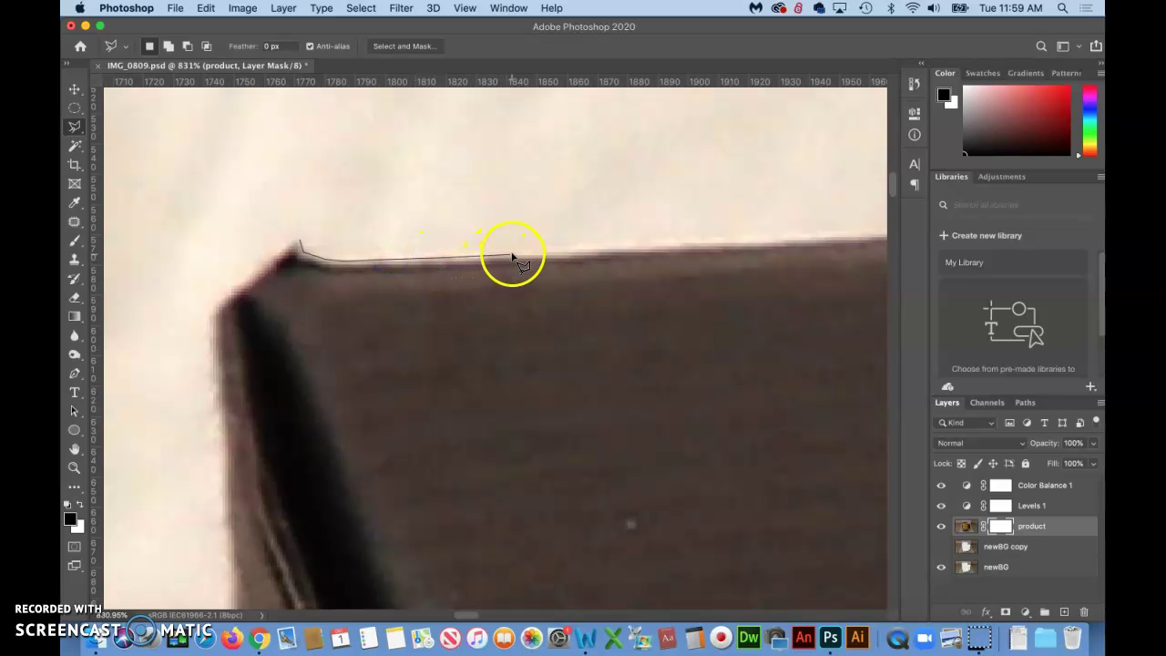
left_click(521, 132)
left_click(241, 141)
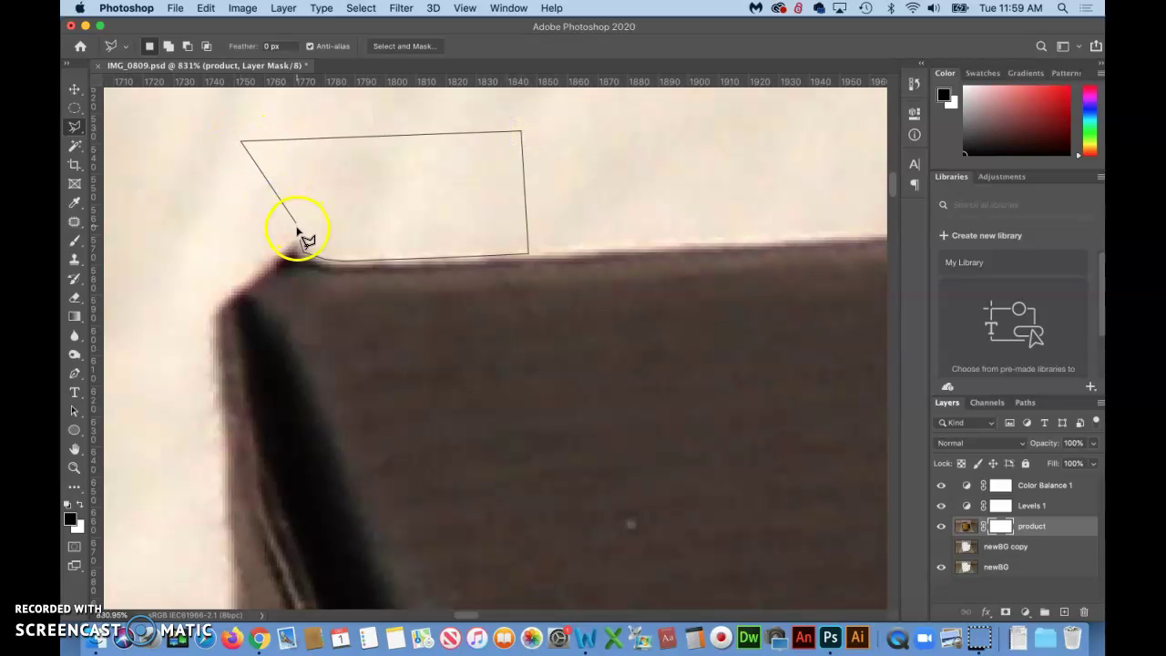
left_click(300, 242)
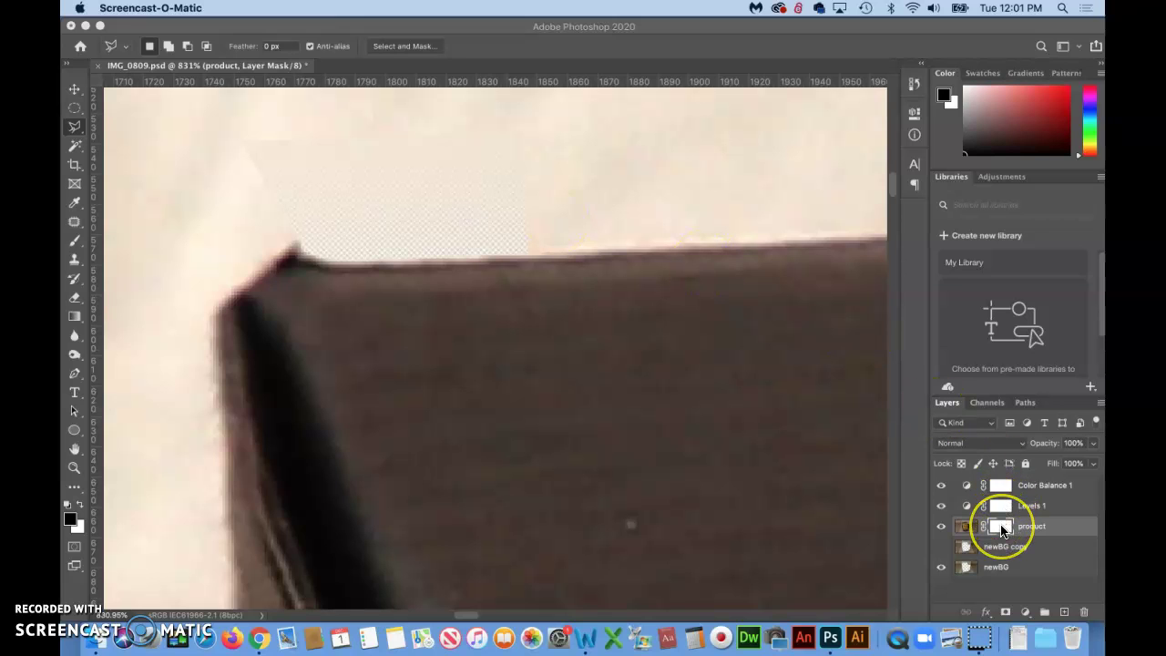
Display the product layer's mask on its own and clear the selection around the black patch.
left_click(1002, 528, "alt")
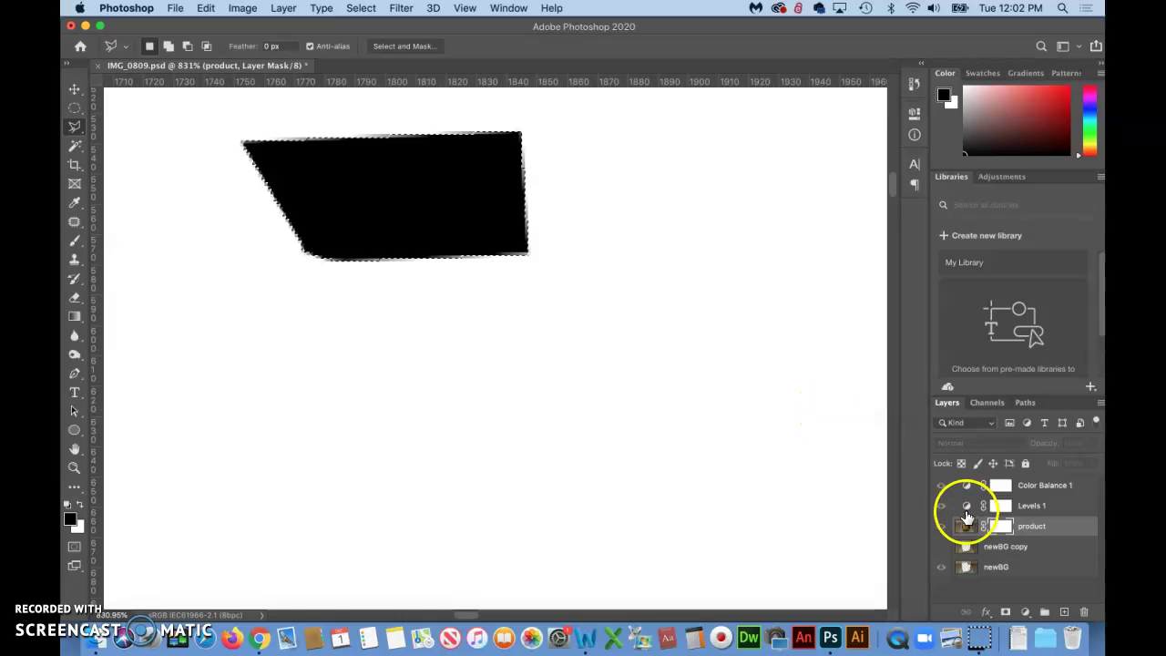
left_click(1002, 527)
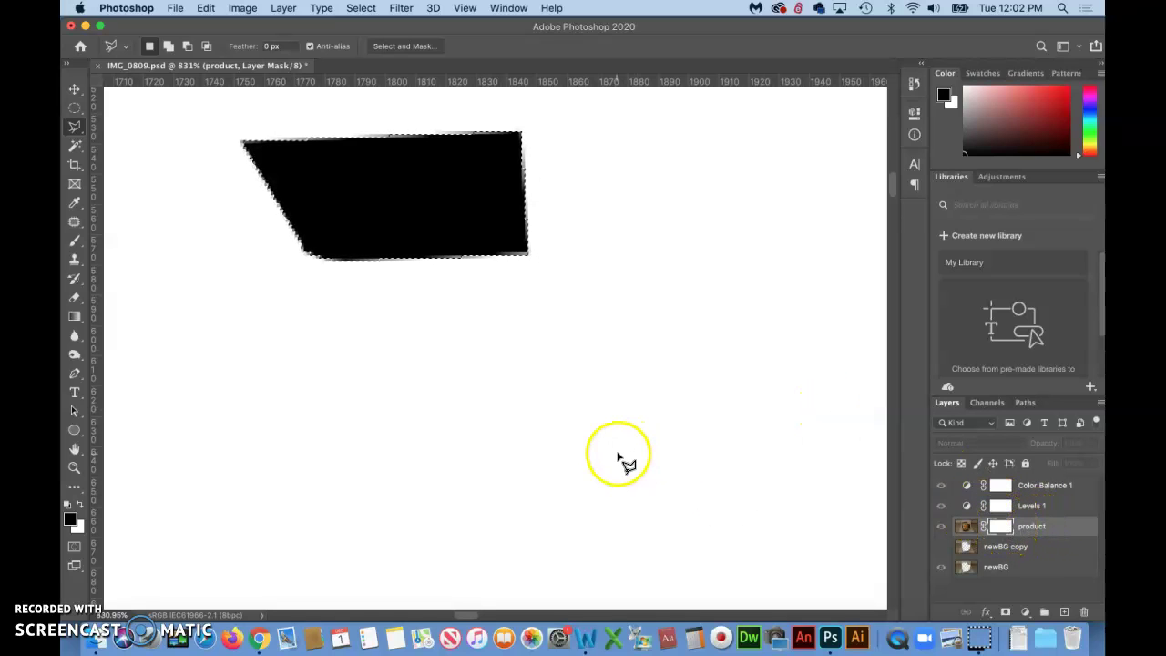
left_click(618, 454)
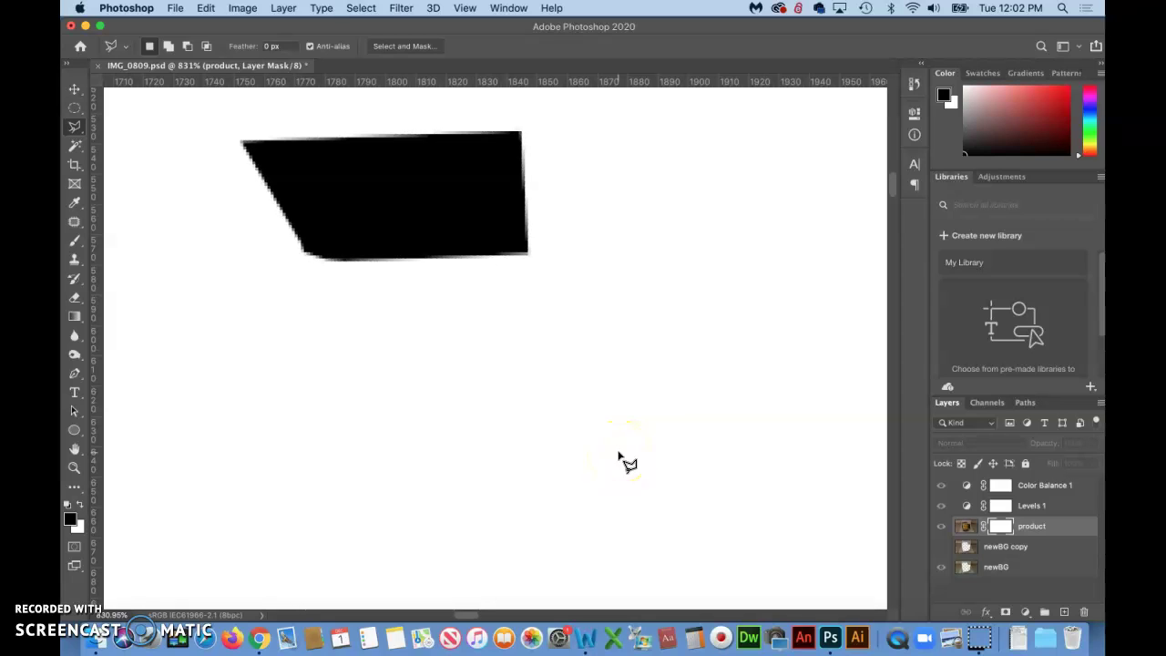
left_click(1000, 530)
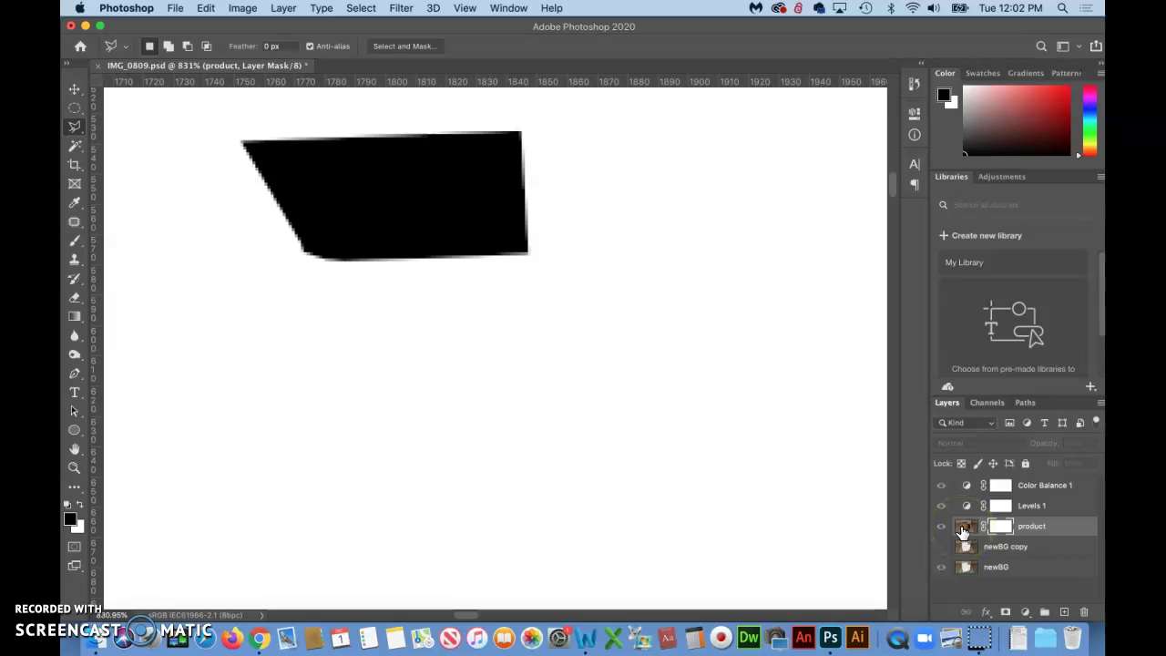
Return to the normal image view and make the product layer's mask active again.
left_click(964, 529, "super")
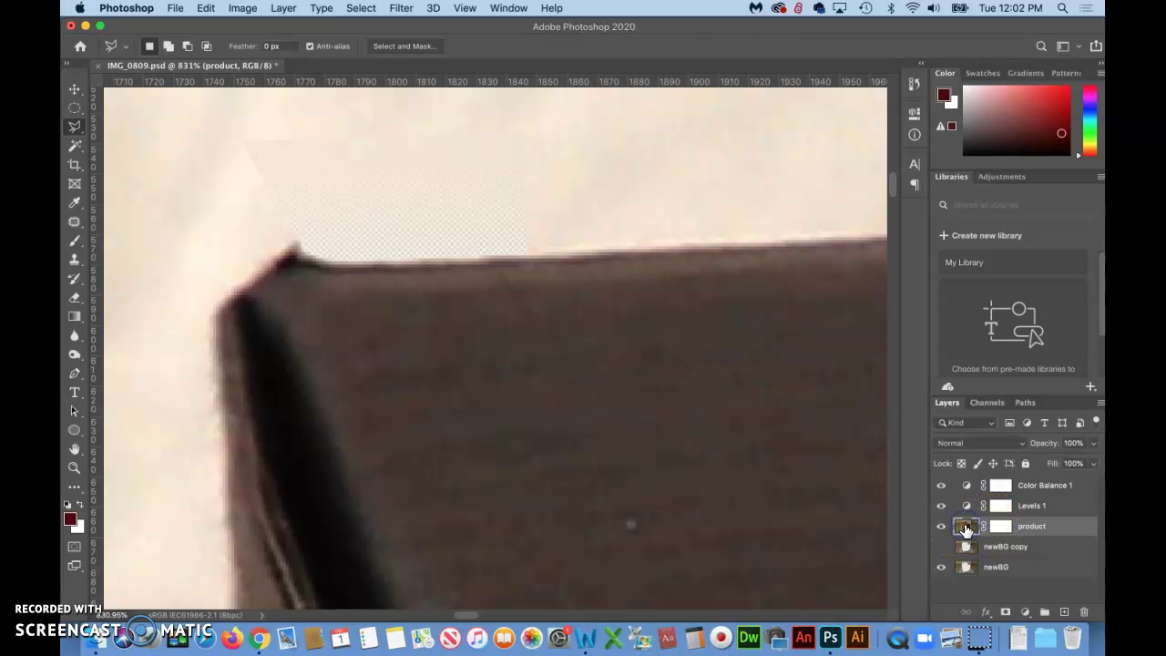
left_click(1000, 526)
left_click(613, 431)
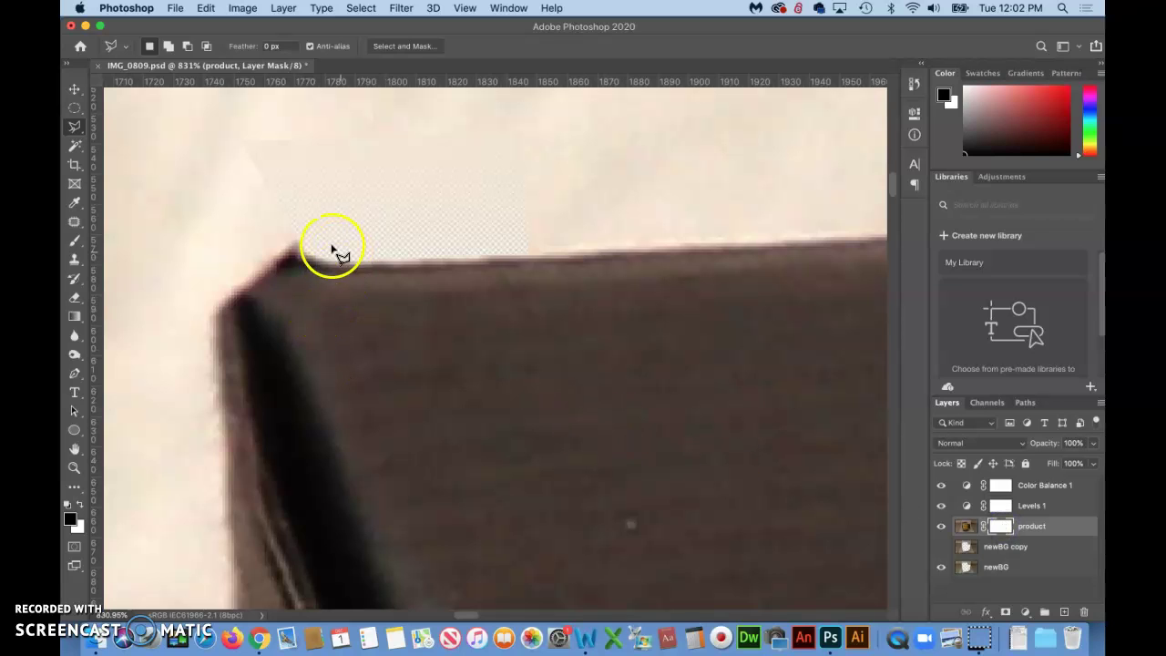
Set the brush opacity to 100% and paint black on the product mask over the backdrop beside the box's upper-left corner.
scroll(309, 242, "left", 3)
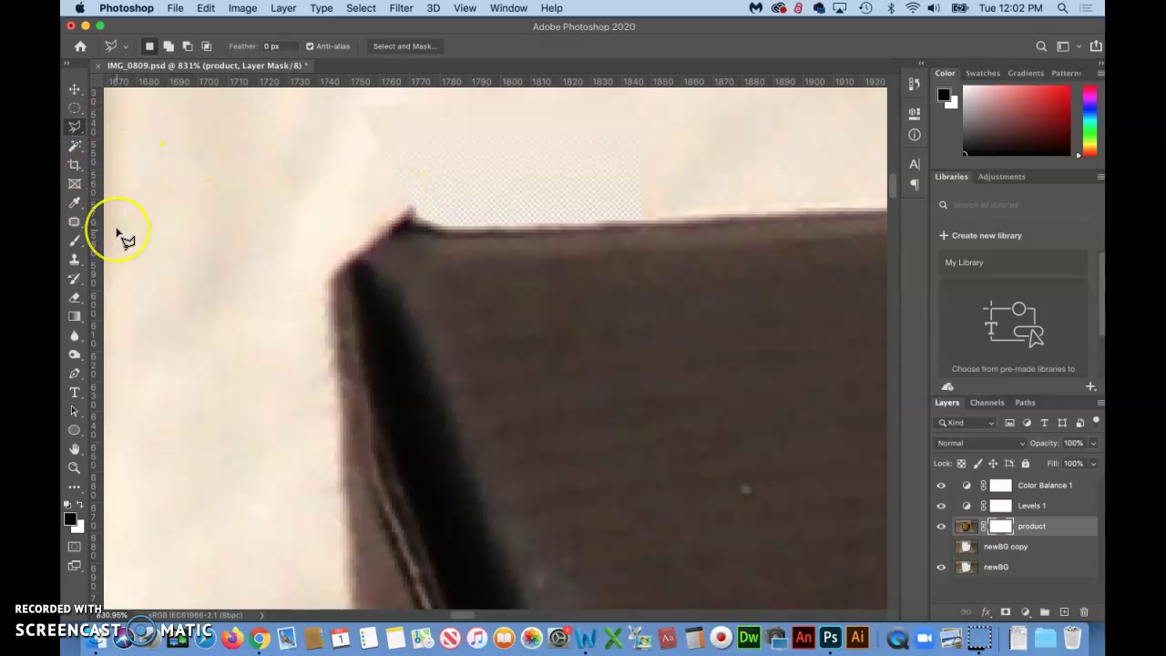
key("b")
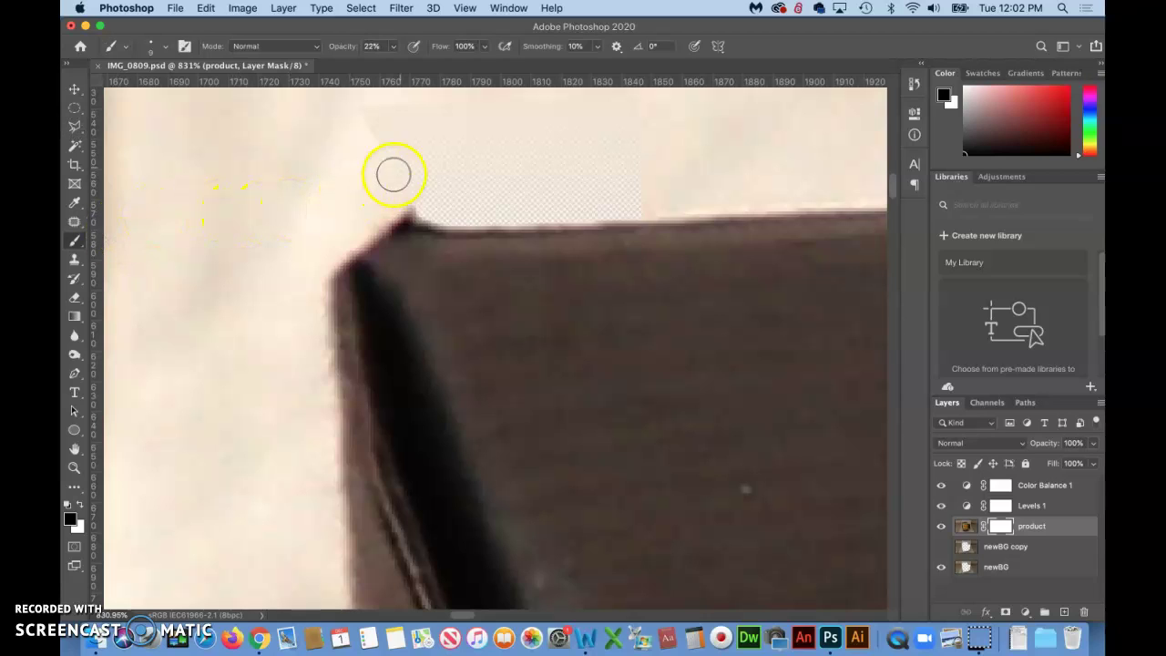
mouse_move(396, 166)
left_mouse_down()
mouse_move(299, 245)
mouse_move(338, 170)
left_mouse_up()
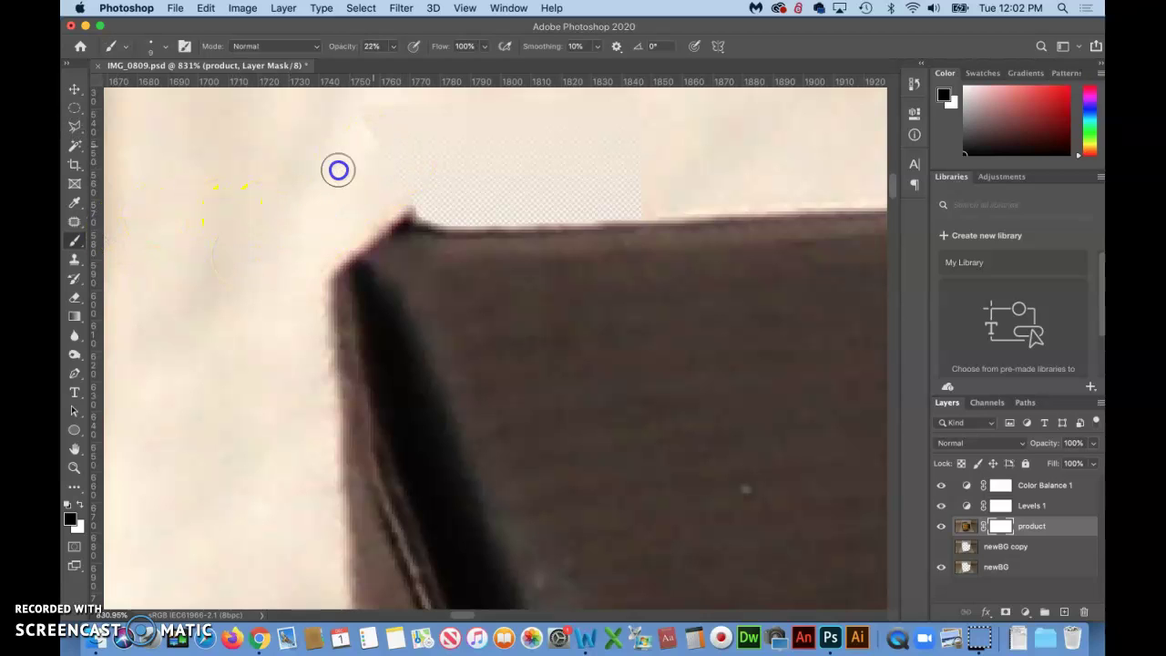
left_click(393, 47)
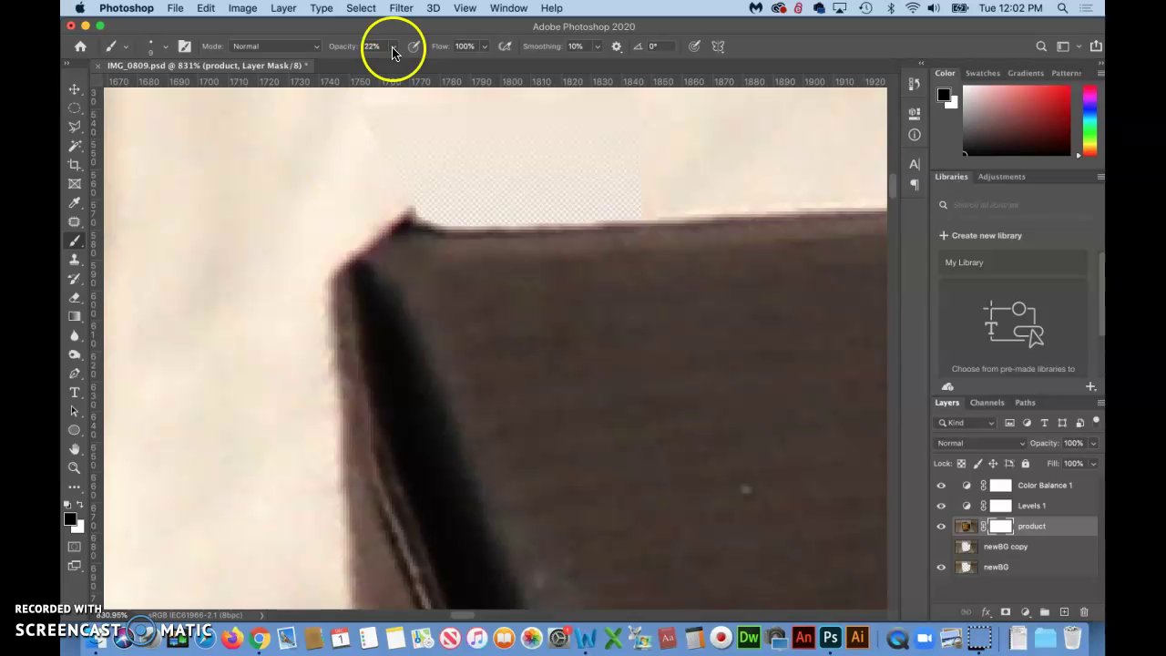
left_click(393, 47)
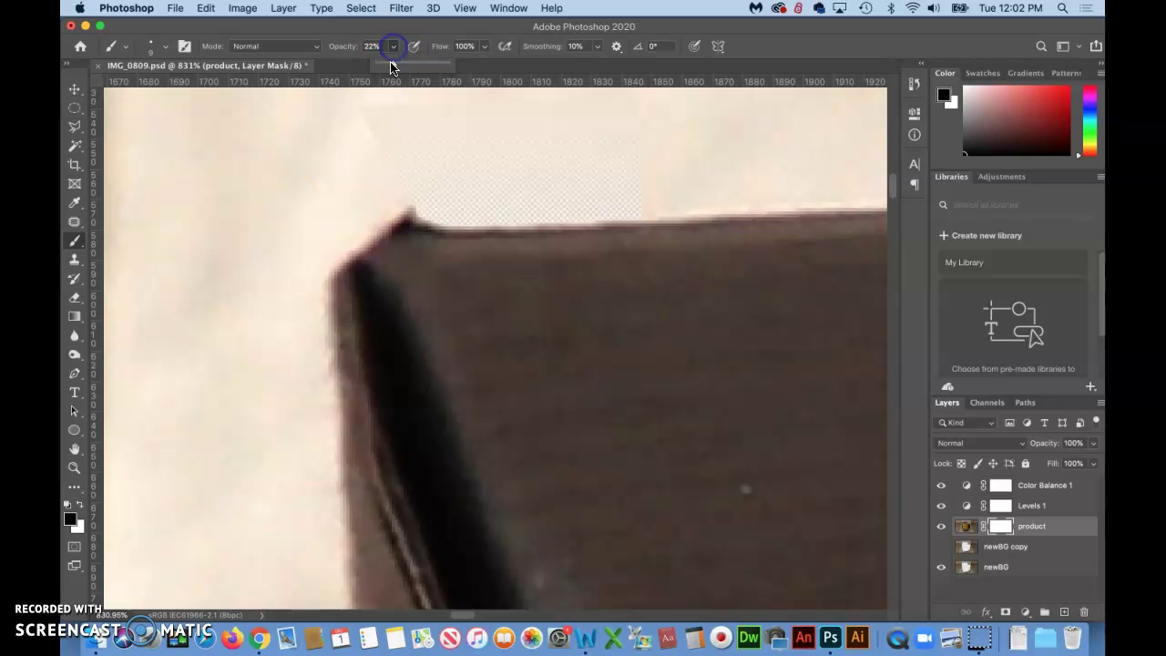
left_click_drag(392, 67, 489, 64)
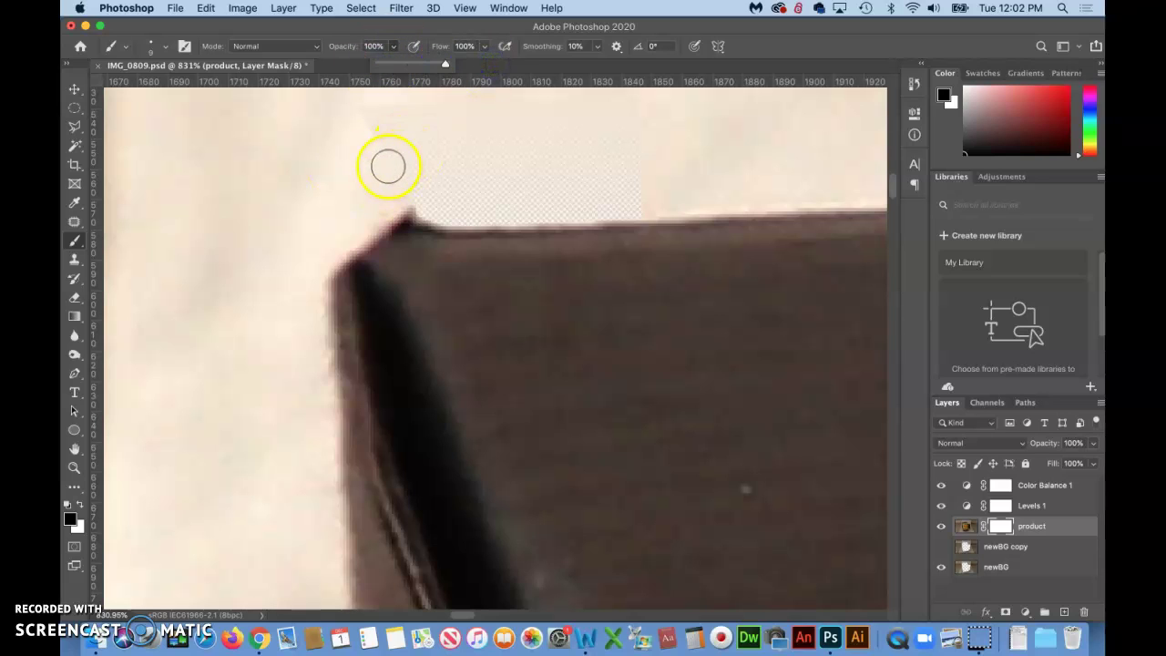
left_click(326, 198)
mouse_move(346, 146)
left_mouse_down()
mouse_move(369, 123)
mouse_move(320, 152)
mouse_move(376, 126)
mouse_move(238, 223)
left_mouse_up()
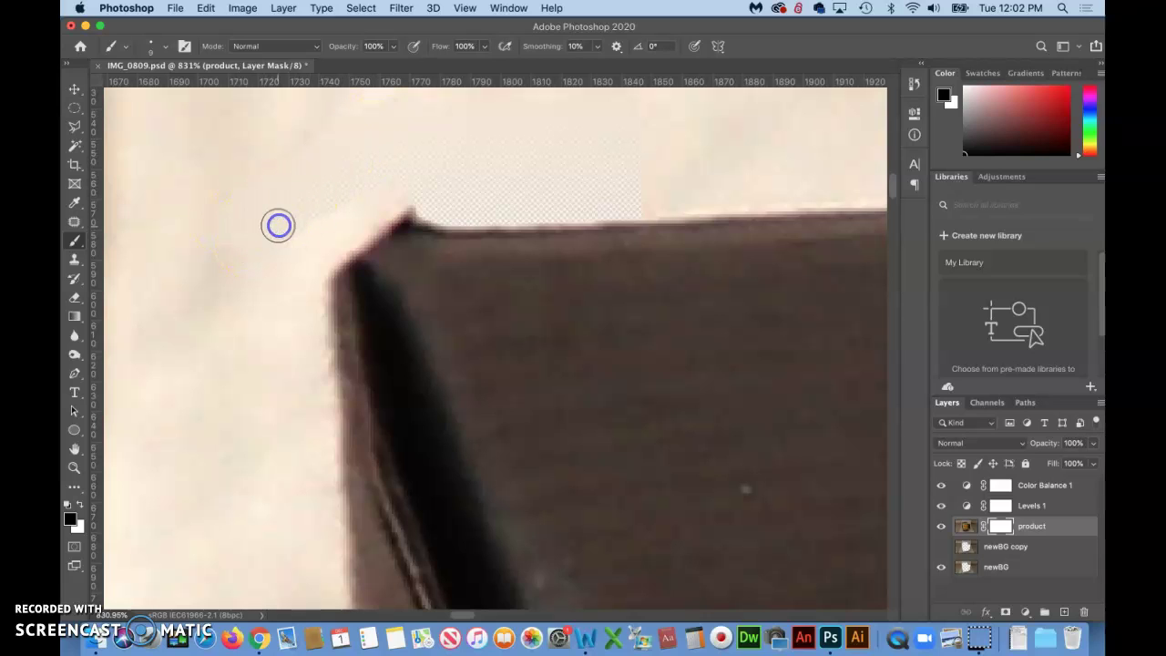
left_click(449, 173)
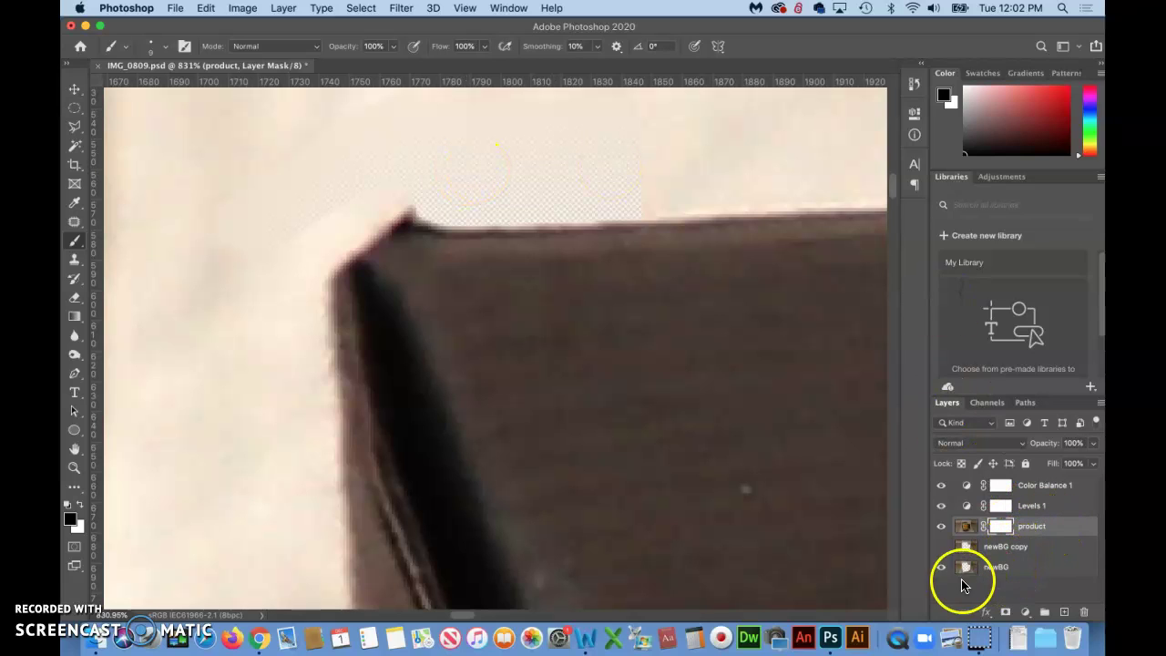
Add a new layer filled with bright red (f70a0a) and place it directly below the product layer.
left_click(1064, 612)
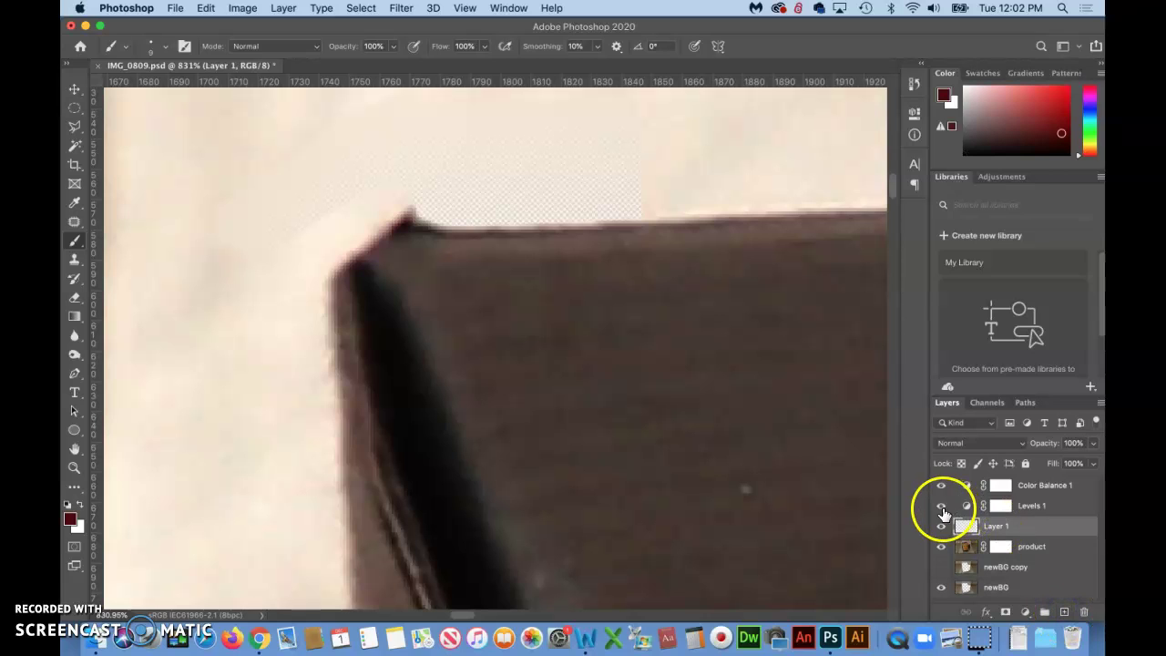
left_click(71, 519)
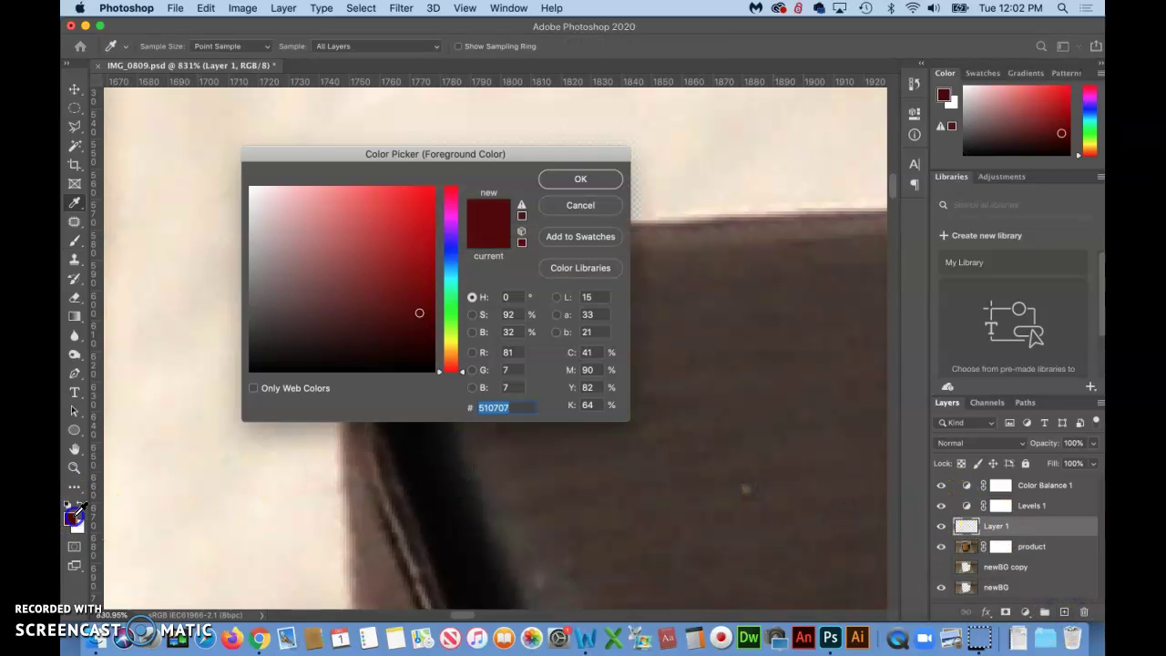
left_click(428, 192)
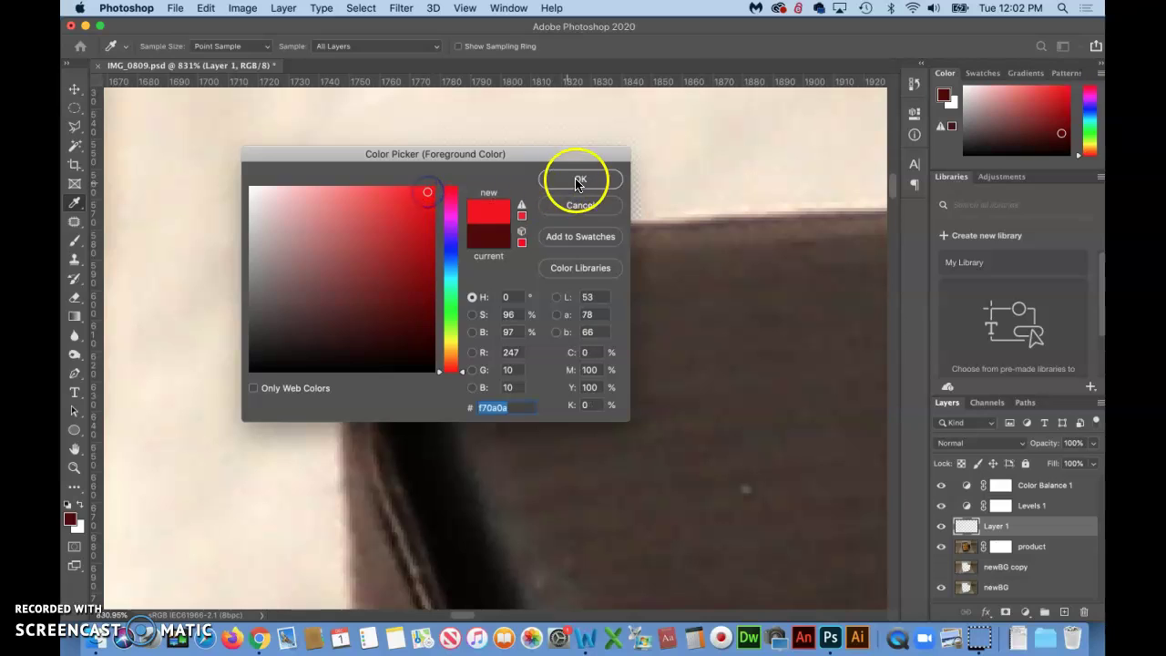
left_click(578, 178)
key("b")
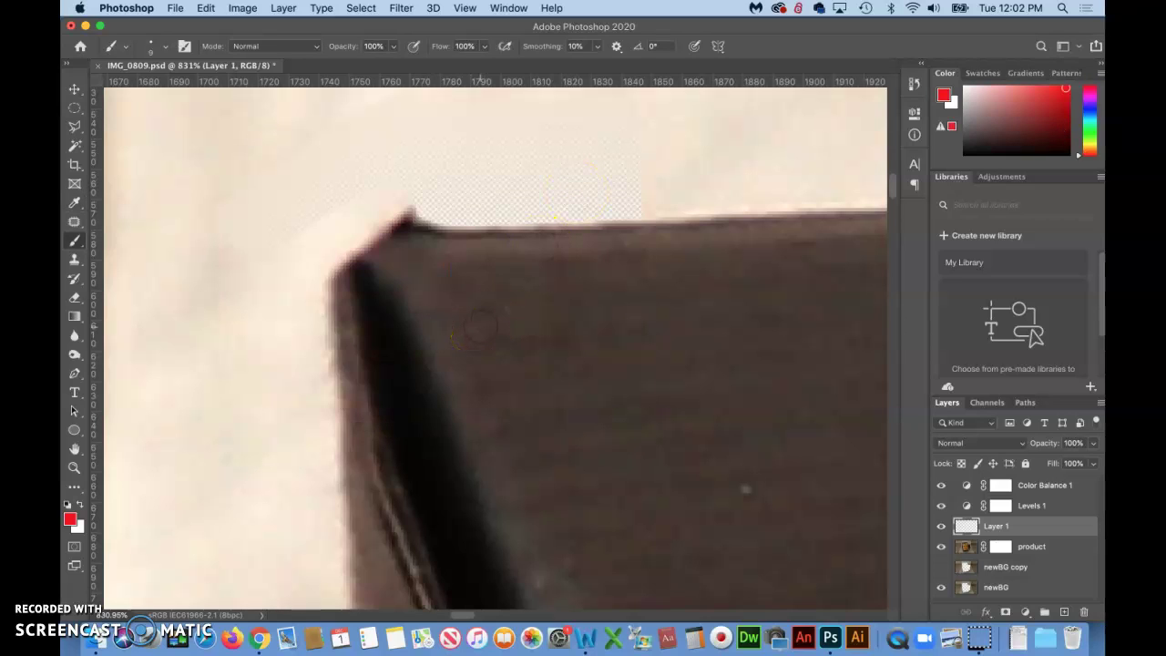
key("alt+BackSpace")
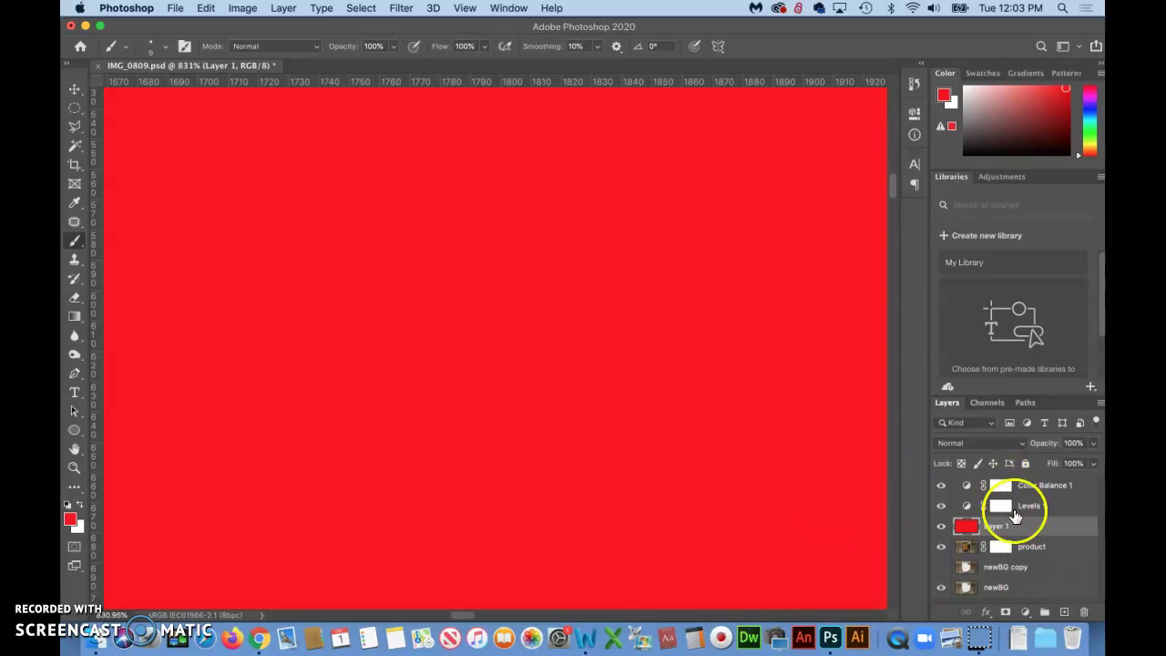
left_click_drag(1044, 532, 1044, 556)
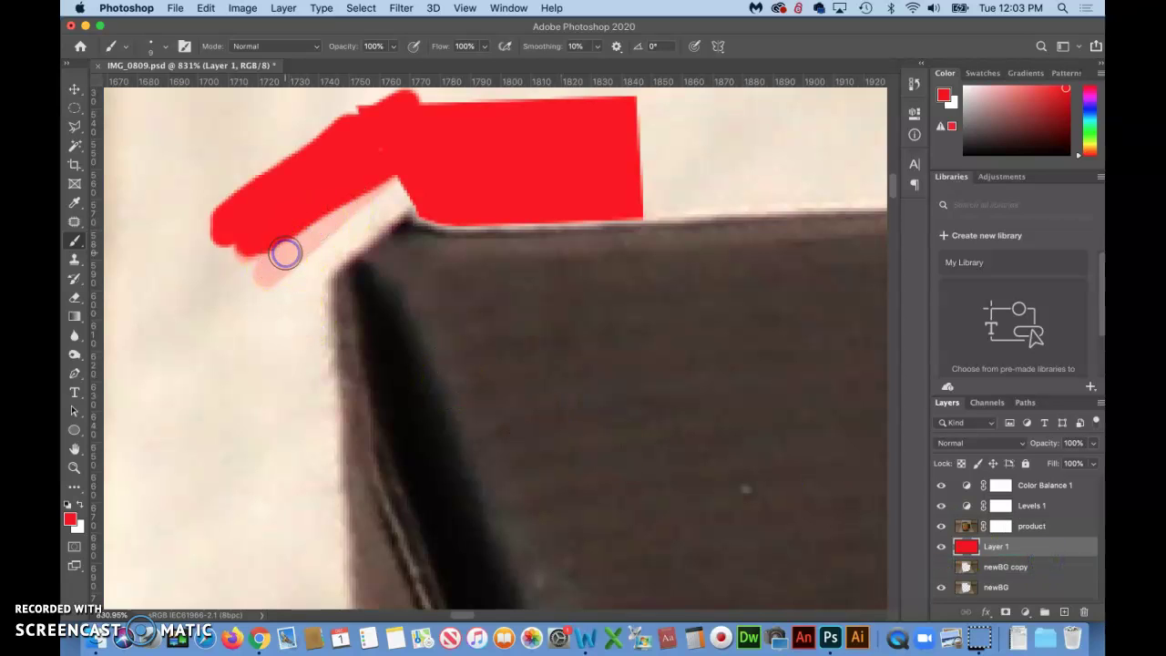
Paint black on the product mask to hide more backdrop along the box's upper-left corner and down its left edge.
left_click(1025, 526)
left_click(1002, 527)
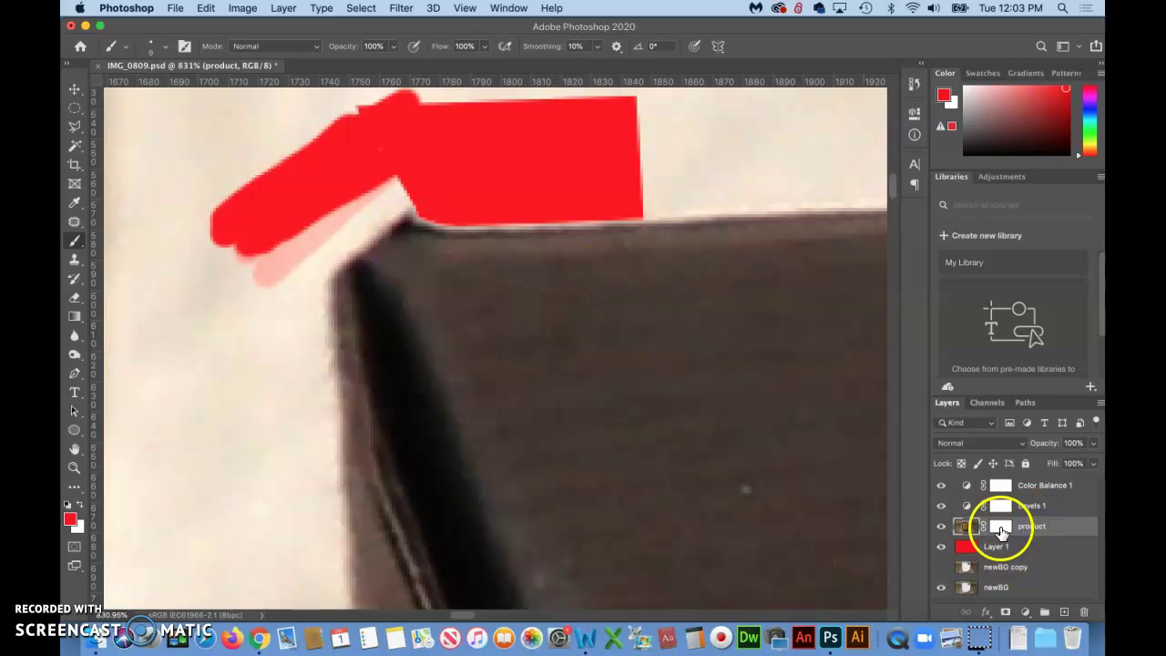
left_click(320, 271)
left_click(337, 187)
mouse_move(337, 187)
left_mouse_down()
mouse_move(274, 271)
mouse_move(288, 269)
mouse_move(294, 320)
mouse_move(301, 264)
left_mouse_up()
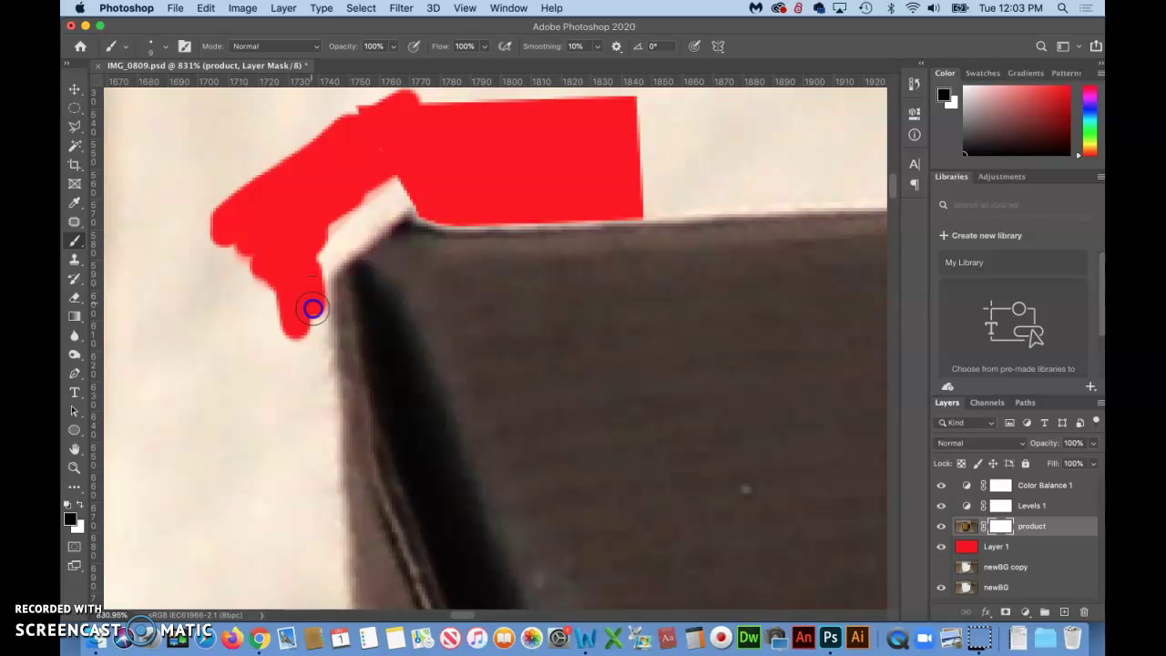
left_click_drag(312, 325, 314, 411)
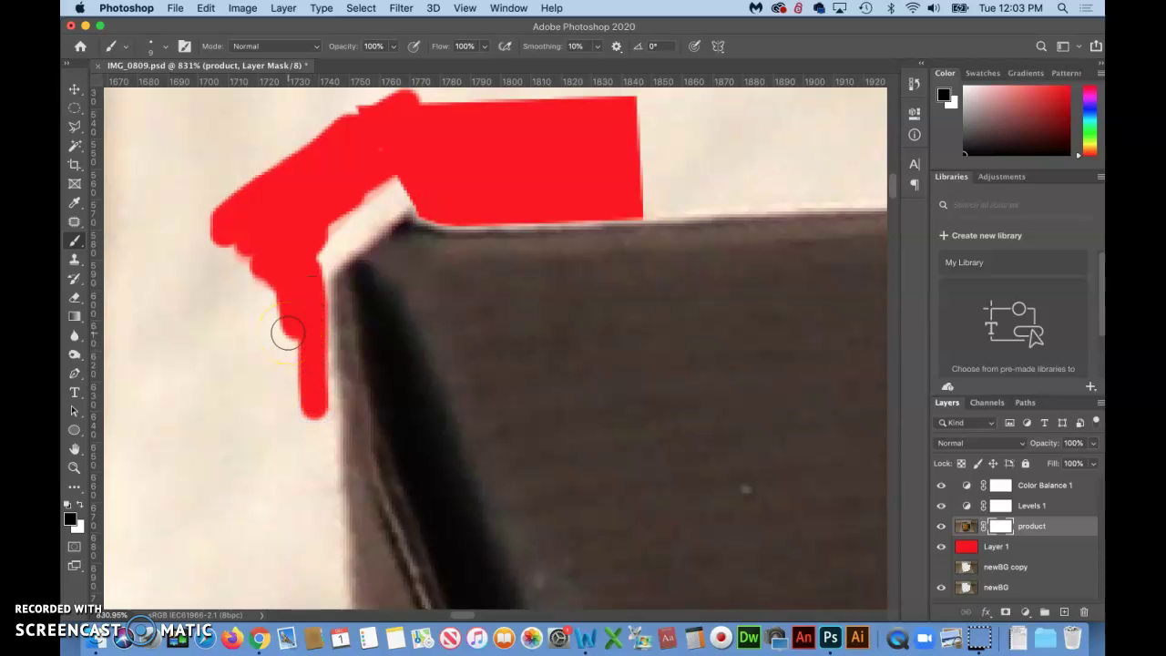
mouse_move(287, 333)
left_mouse_down()
mouse_move(376, 135)
mouse_move(426, 152)
mouse_move(411, 201)
mouse_move(411, 189)
mouse_move(328, 261)
left_mouse_up()
left_click(410, 189)
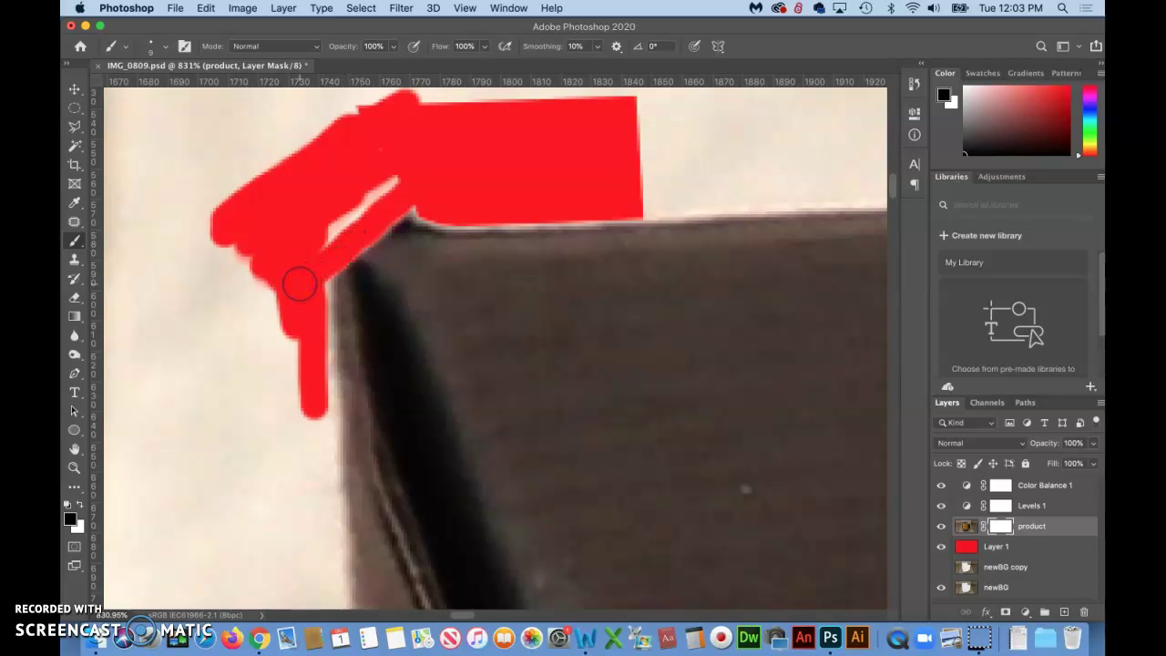
Make white the foreground color and paint on the product mask to restore the slanted edge at the box's upper-left corner.
left_click(250, 269)
left_click(78, 504)
mouse_move(318, 301)
left_mouse_down()
mouse_move(356, 404)
mouse_move(325, 273)
mouse_move(448, 194)
left_mouse_up()
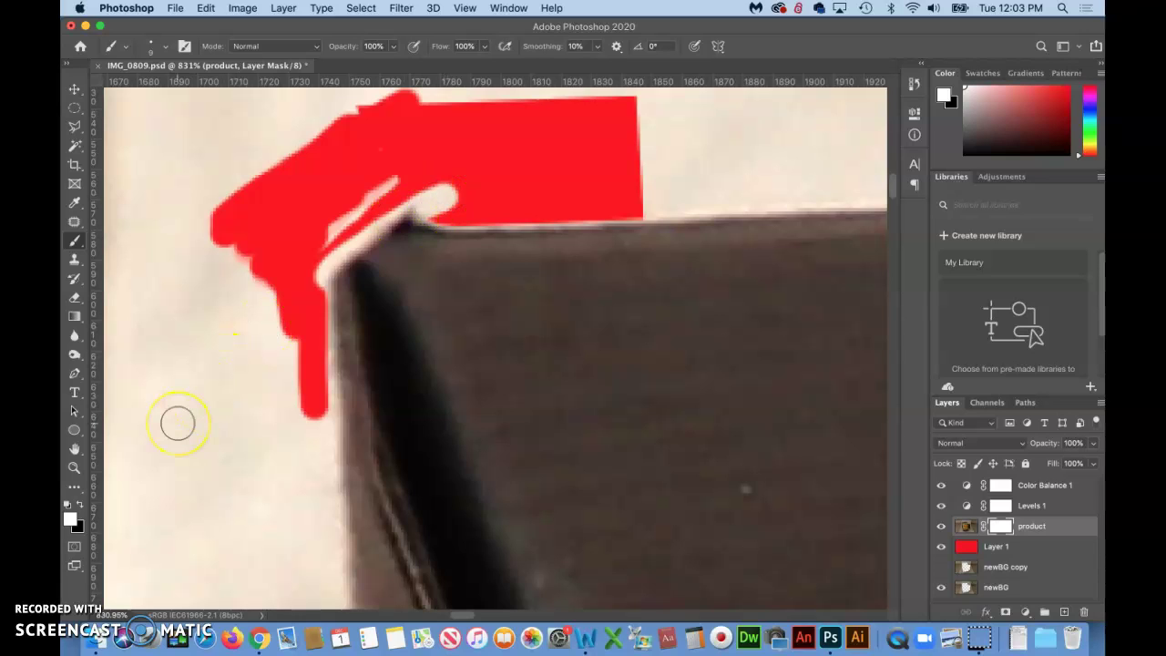
mouse_move(346, 378)
left_mouse_down()
mouse_move(394, 280)
mouse_move(355, 259)
mouse_move(351, 235)
mouse_move(378, 184)
mouse_move(344, 186)
left_mouse_up()
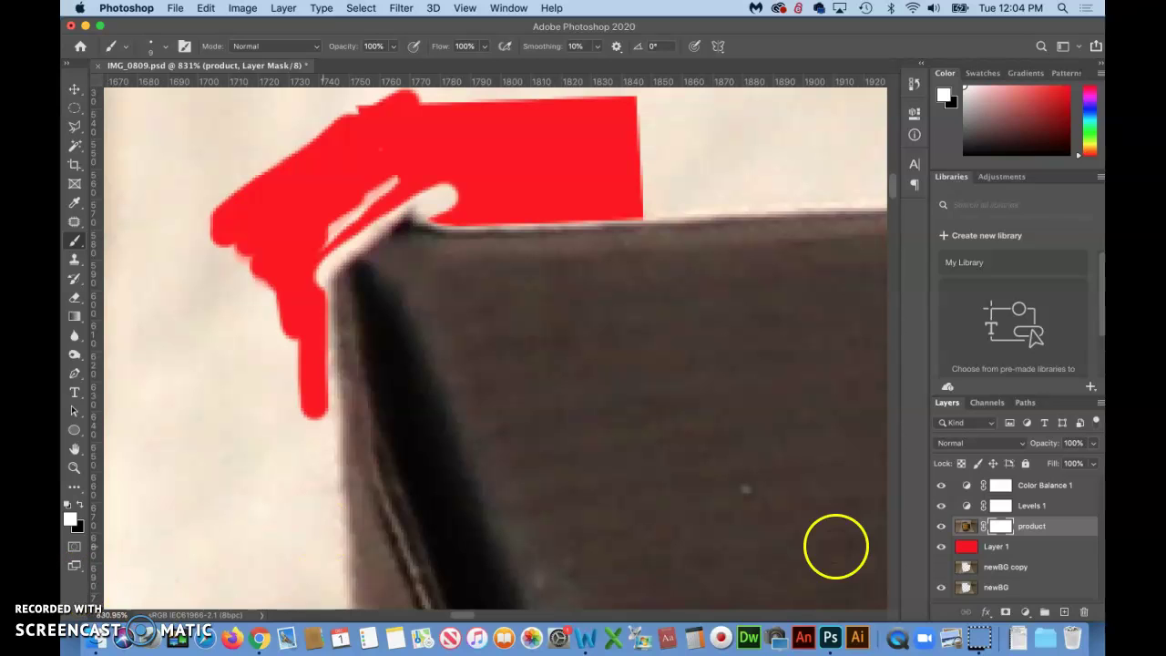
left_click(980, 638)
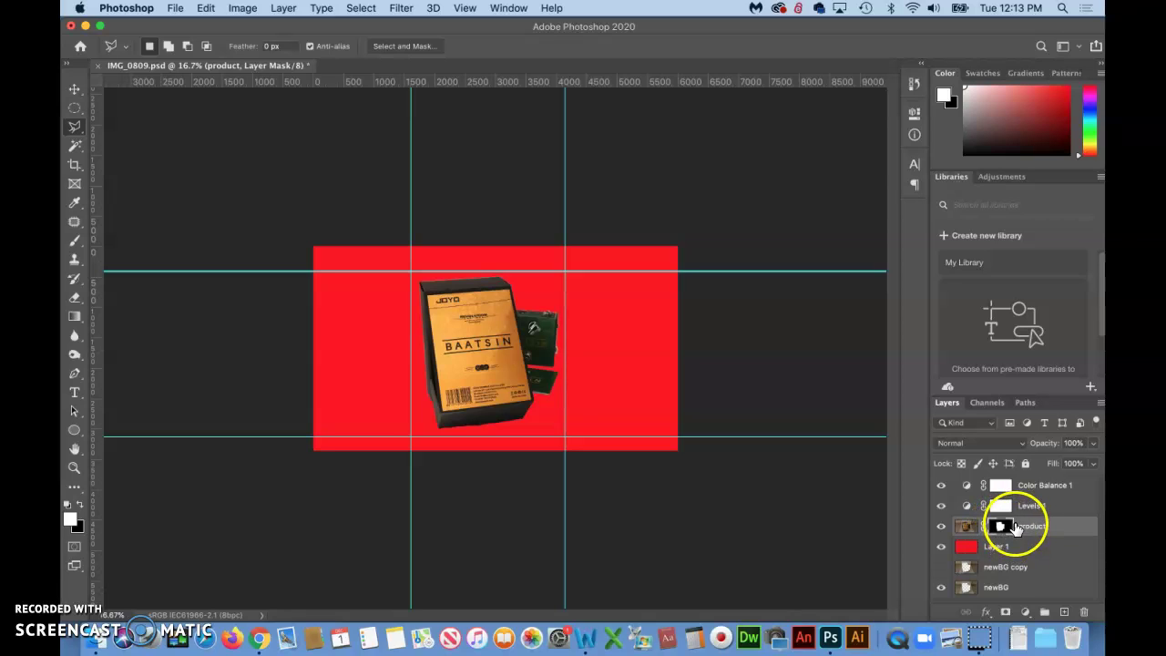
Hide the red fill layer to view the cut-out box and pedal against the blurred background.
left_click(941, 548)
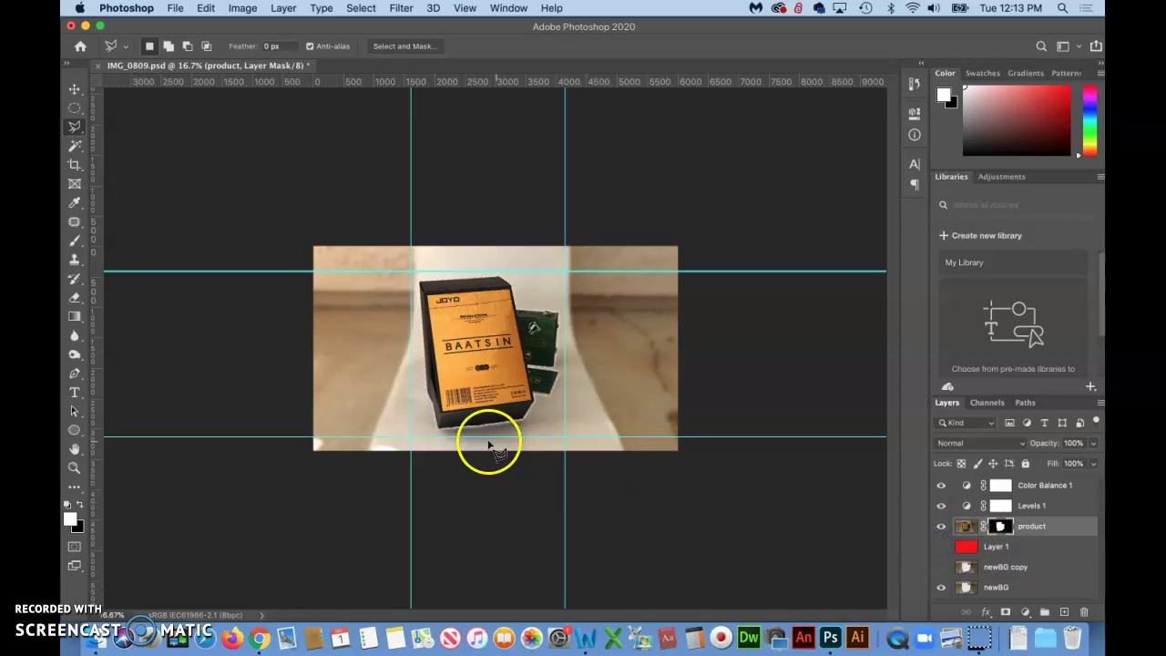
left_click(75, 467)
left_click_drag(493, 343, 542, 348)
scroll(543, 348, "down", 1)
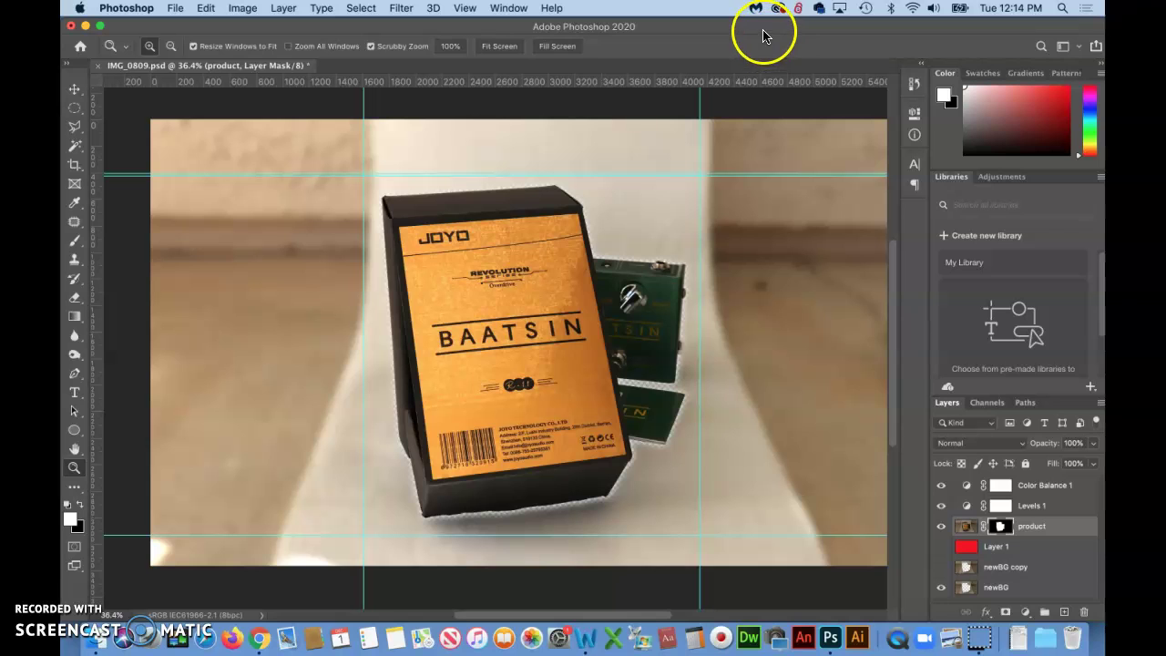
left_click_drag(729, 35, 685, 37)
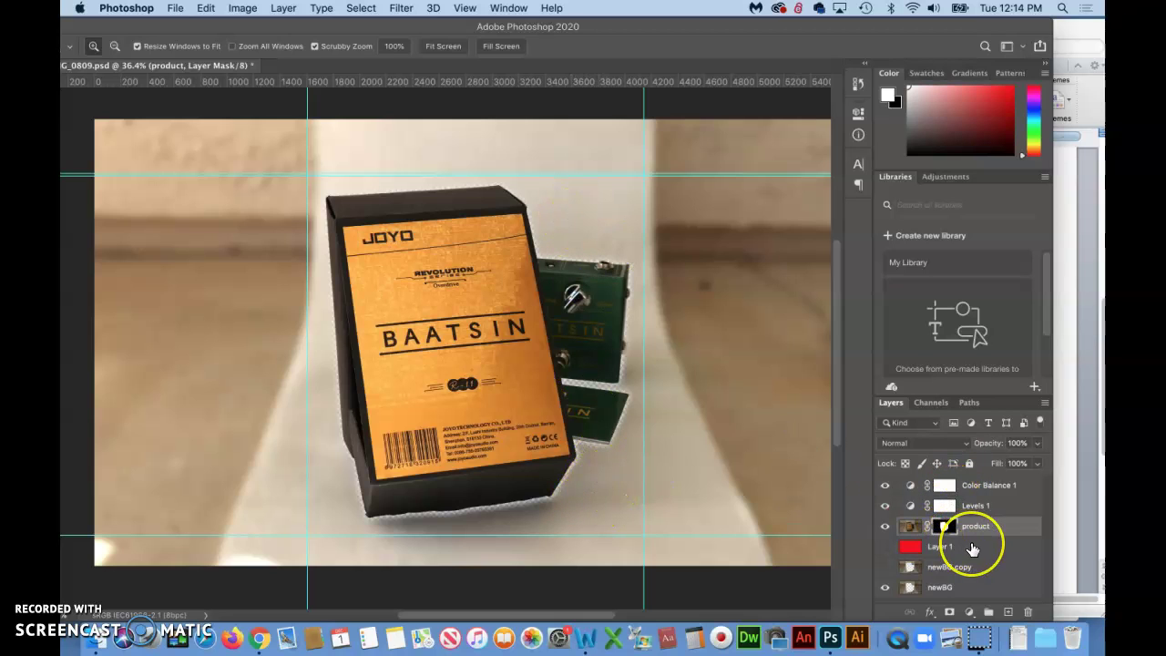
Add a Levels adjustment layer directly above the newBG layer.
left_click_drag(973, 549, 957, 588)
left_click(958, 587)
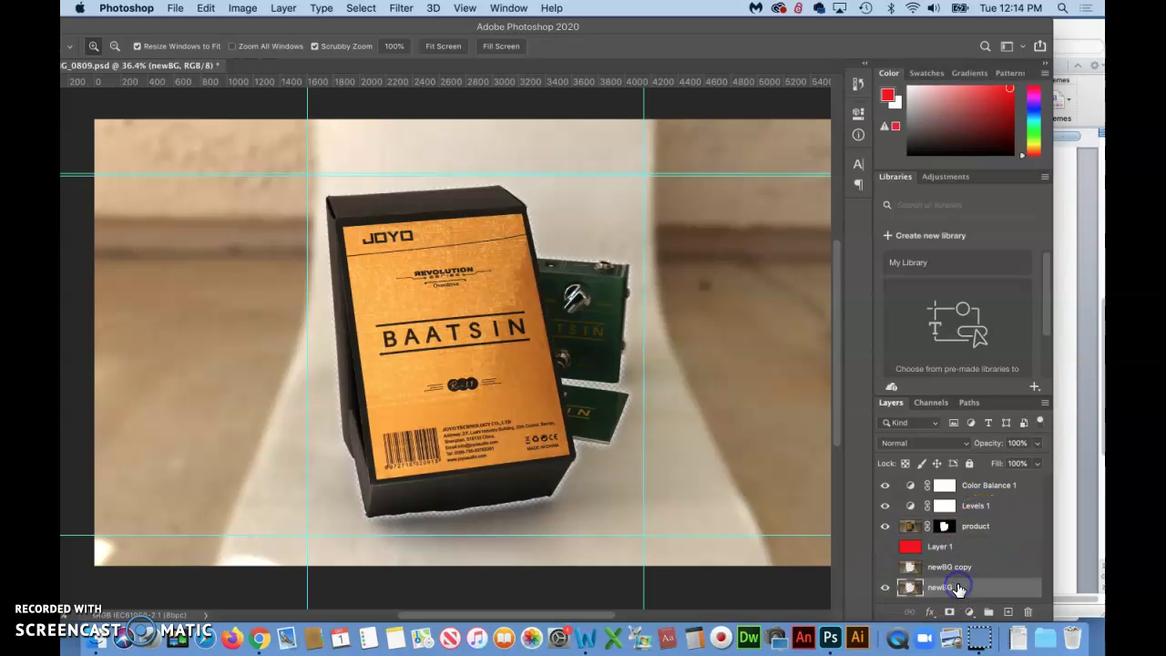
left_click(969, 614)
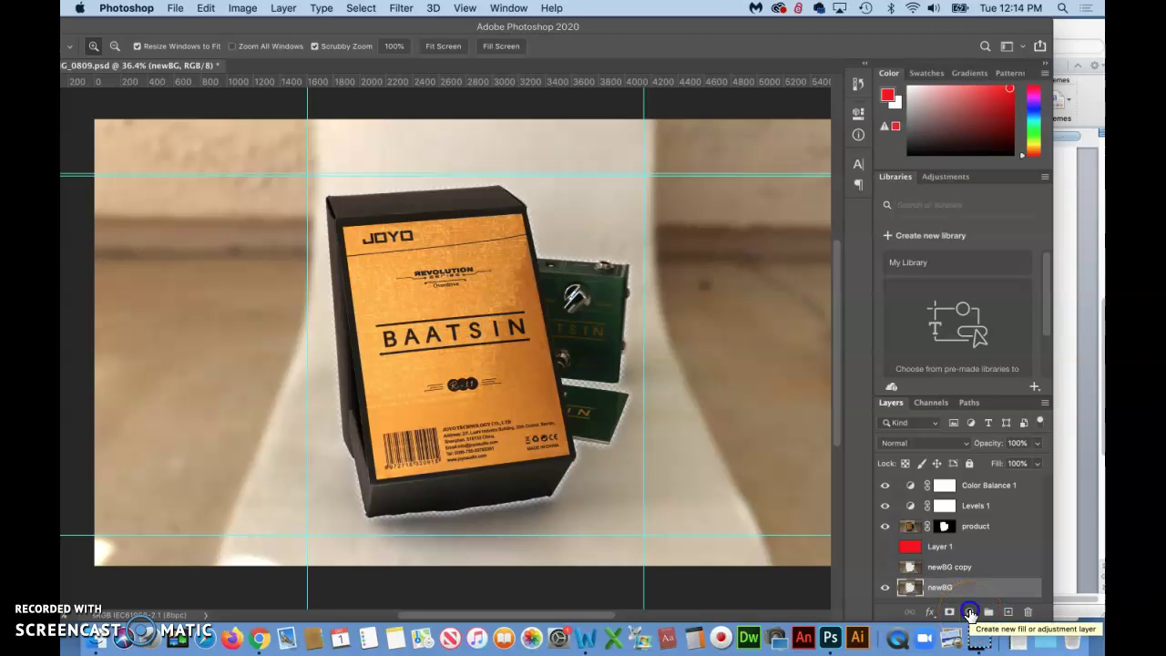
left_click(969, 614)
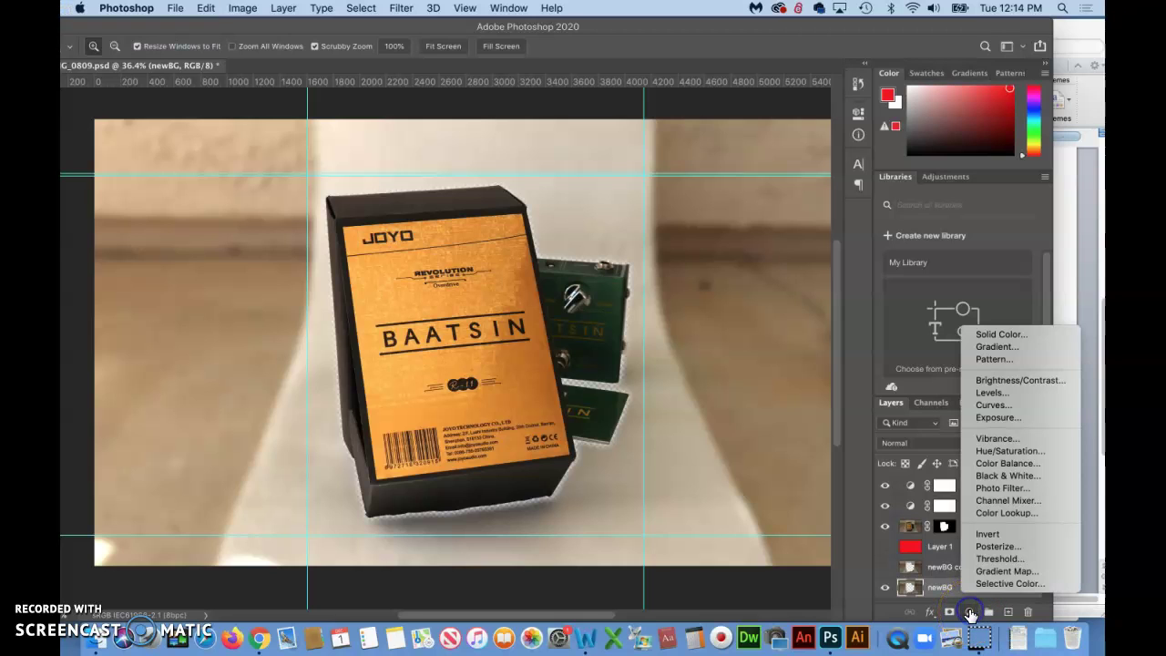
left_click(999, 392)
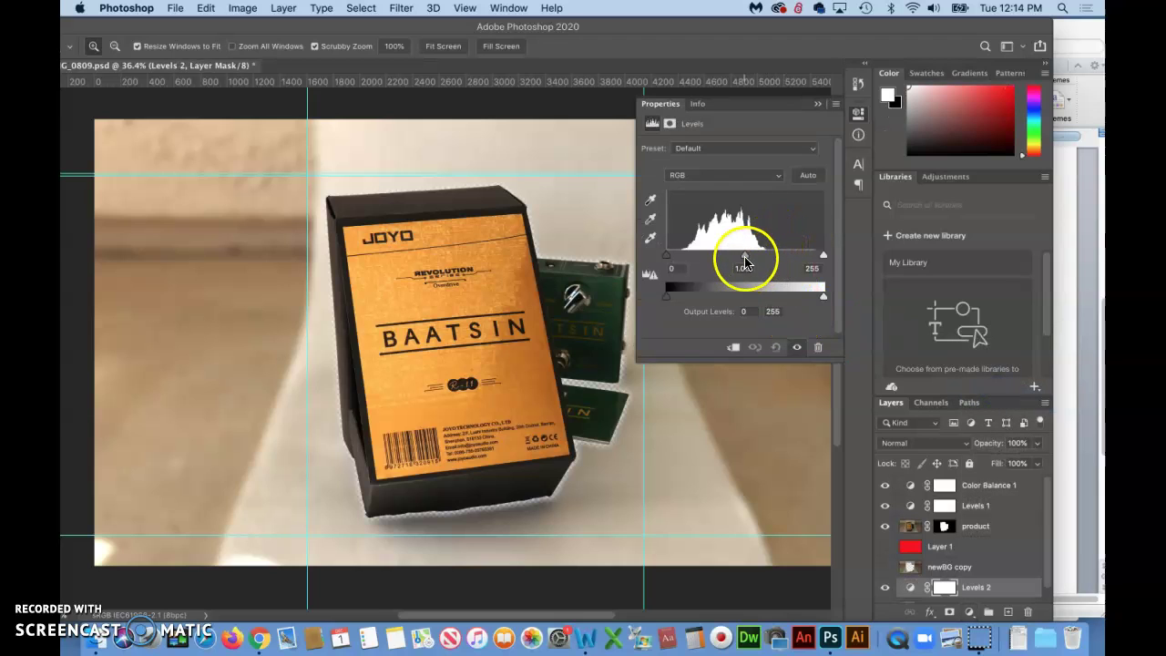
Brighten the background by setting the new Levels adjustment's white input to 223, with the midtone at 1.00.
left_click_drag(744, 260, 775, 260)
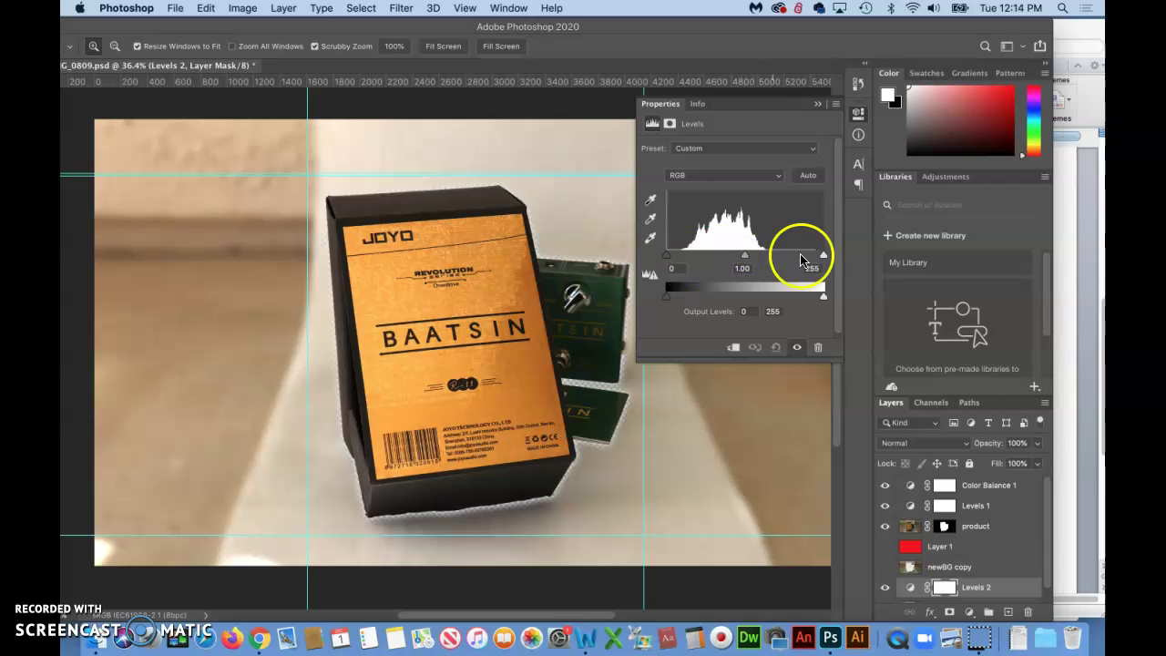
left_click_drag(824, 254, 771, 261)
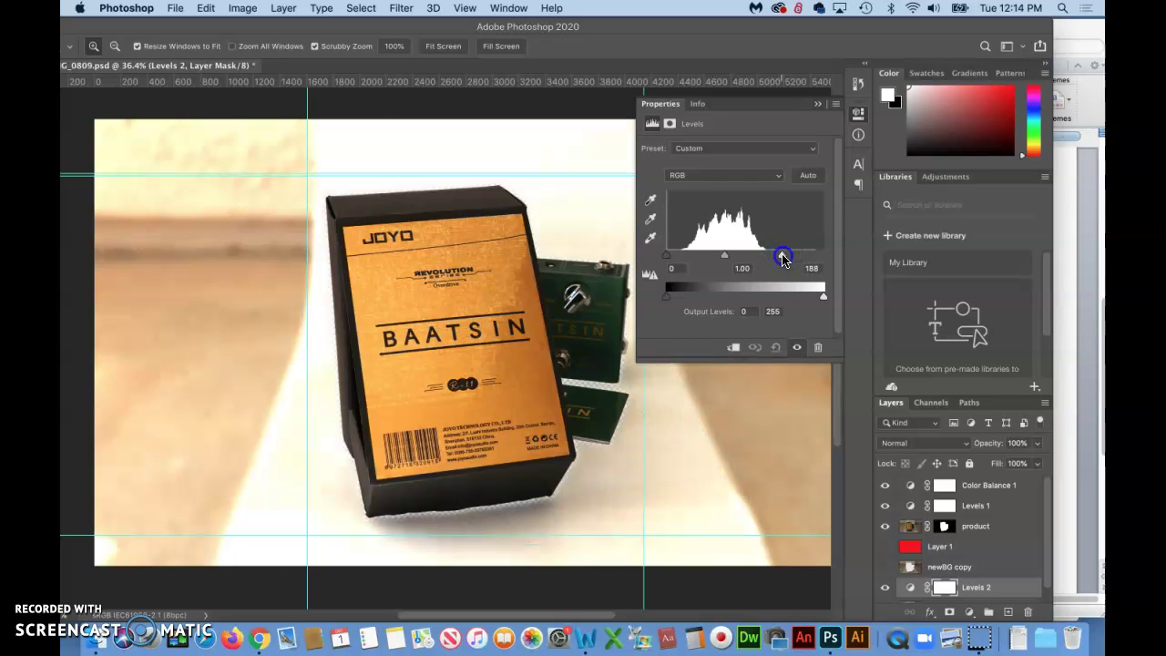
left_click_drag(797, 259, 798, 258)
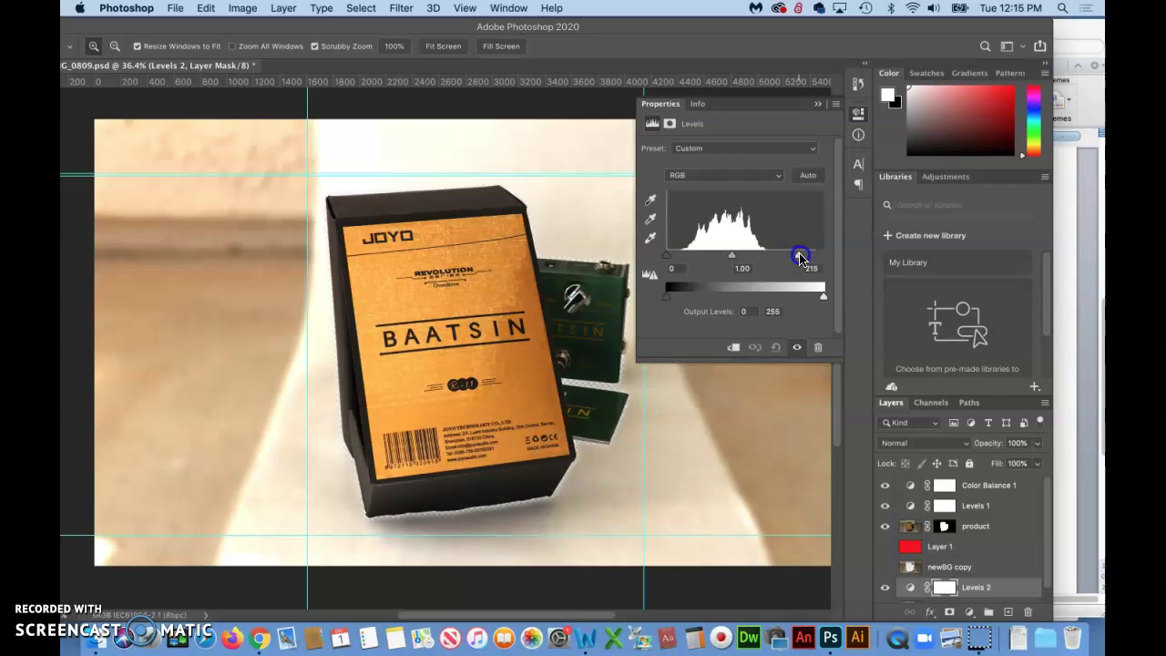
left_click_drag(802, 257, 803, 258)
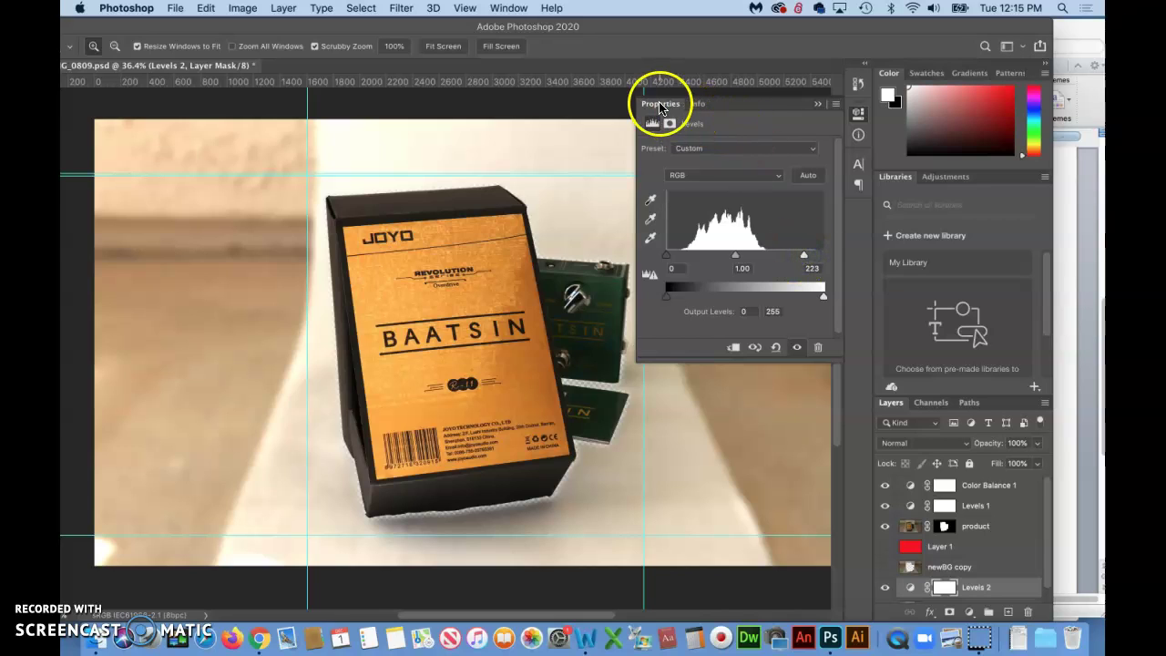
left_click(817, 103)
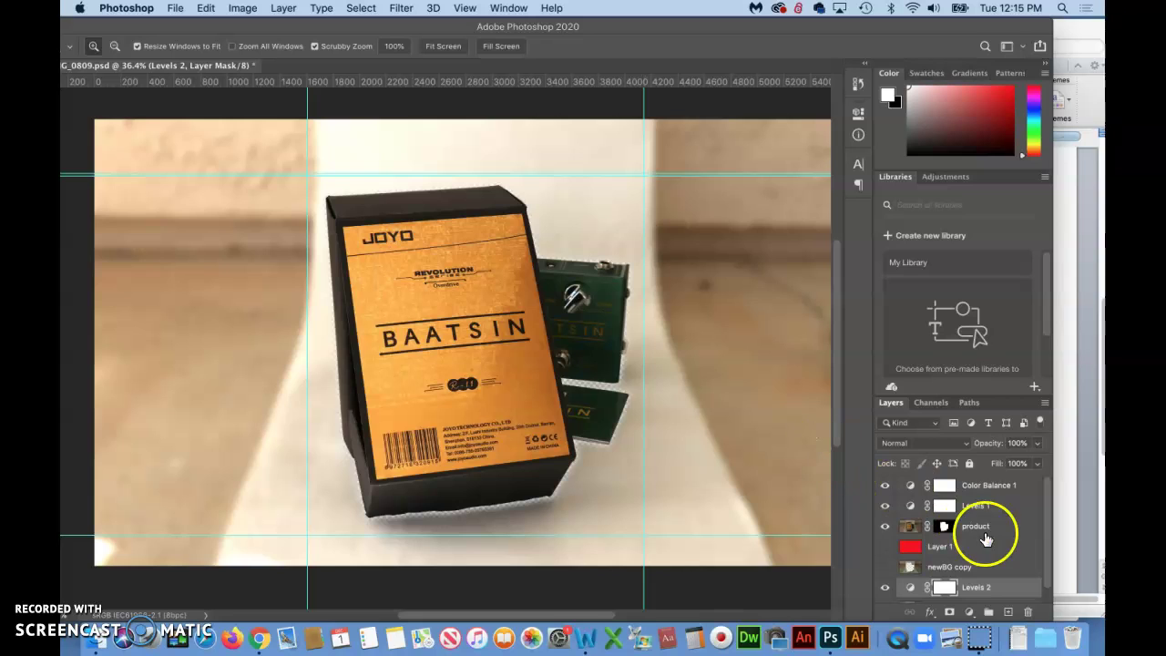
Add a new layer directly above newBG, reset the colors to default black and white, and fill the layer with white.
left_click_drag(1043, 497, 1049, 532)
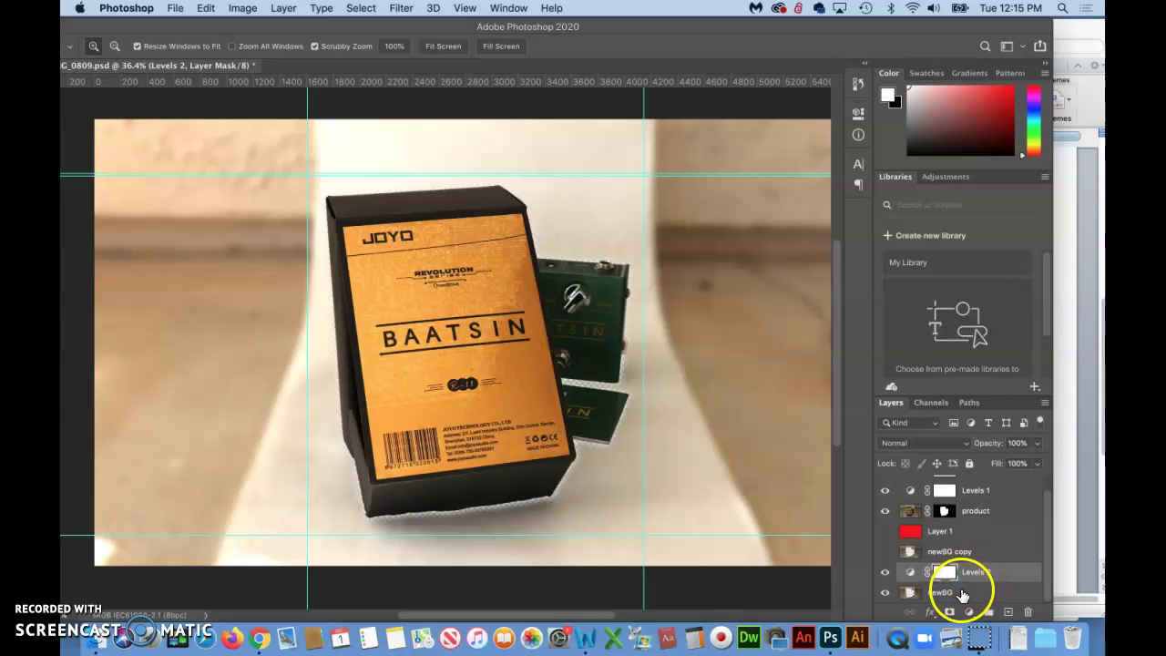
left_click(943, 595)
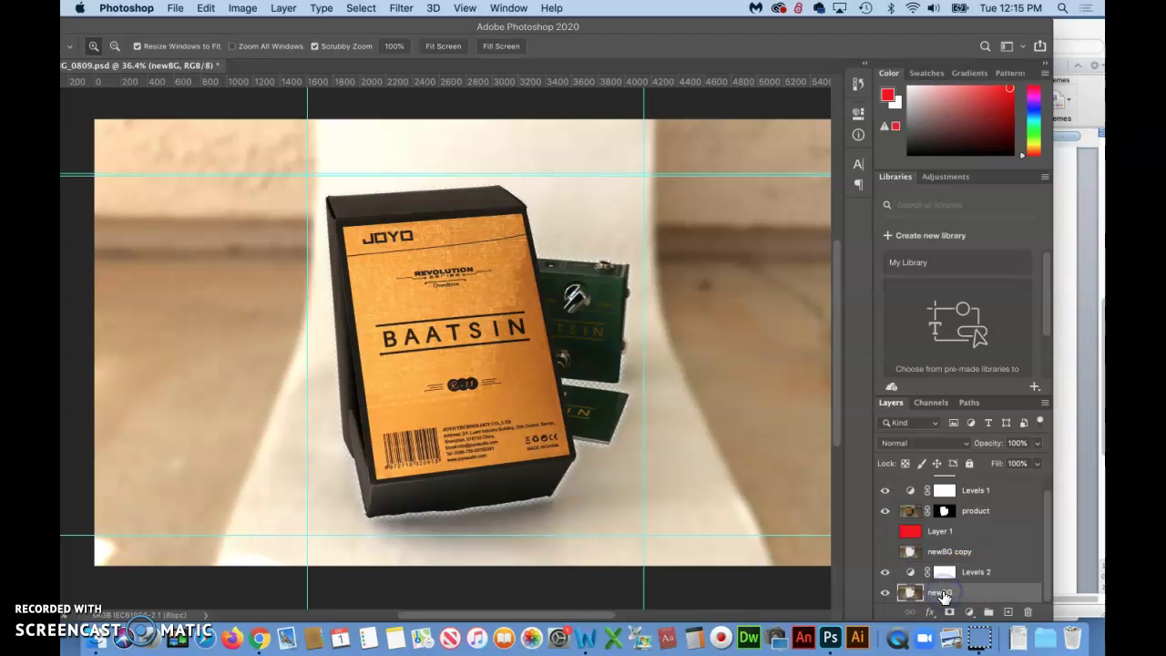
left_click(1009, 612)
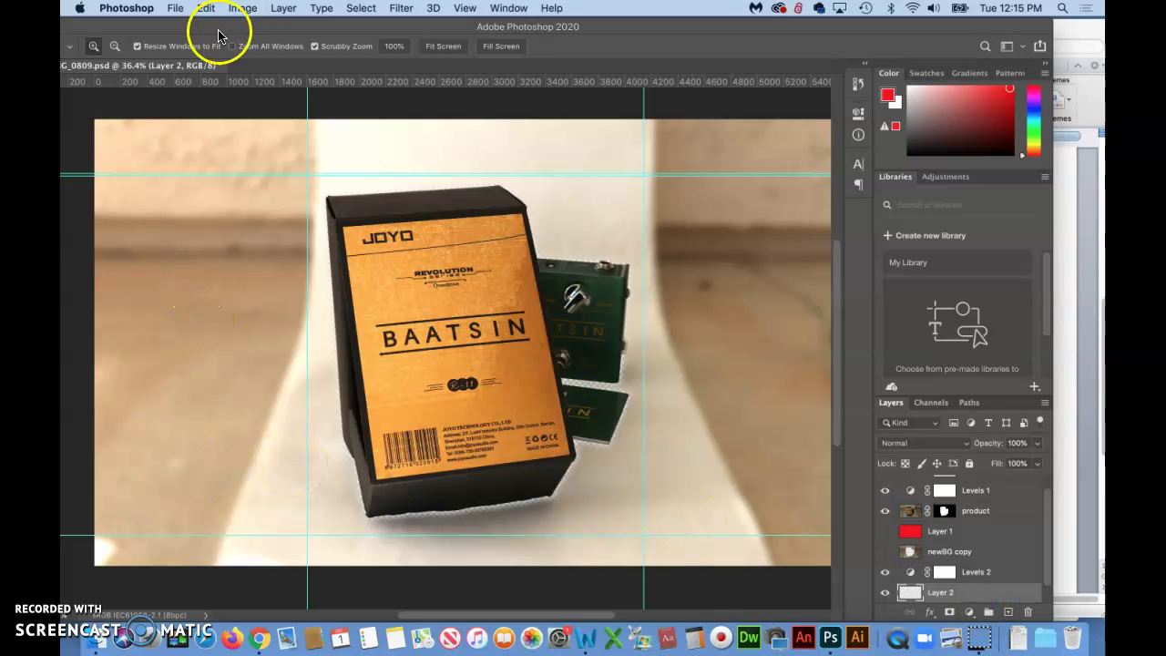
left_click_drag(216, 31, 307, 15)
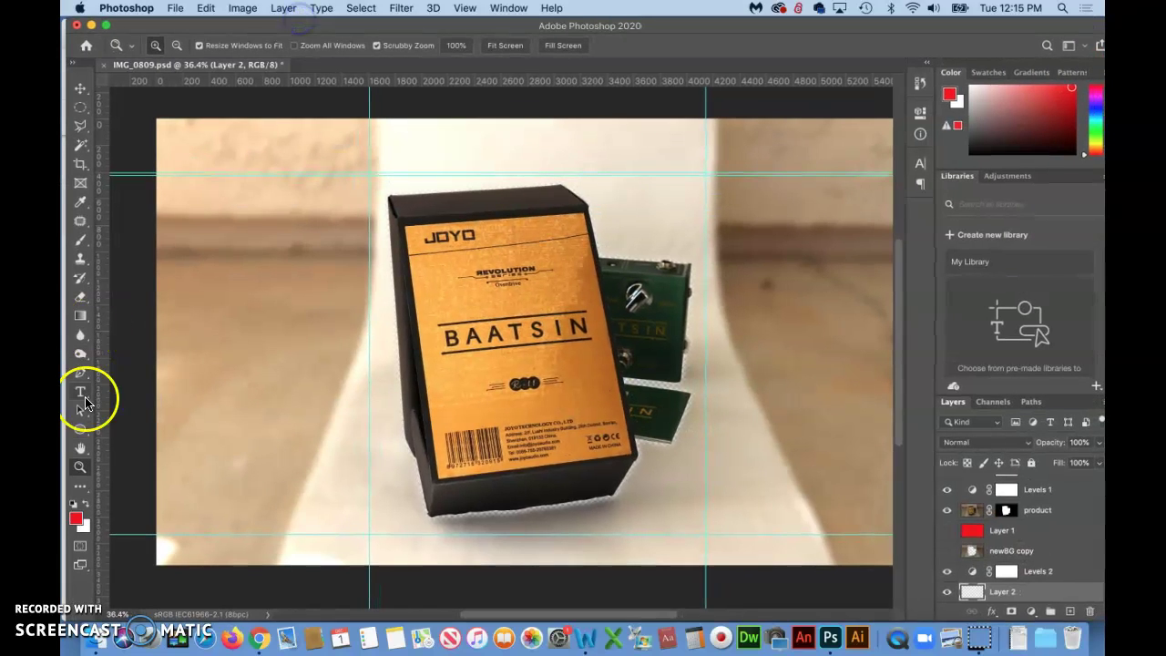
left_click(74, 504)
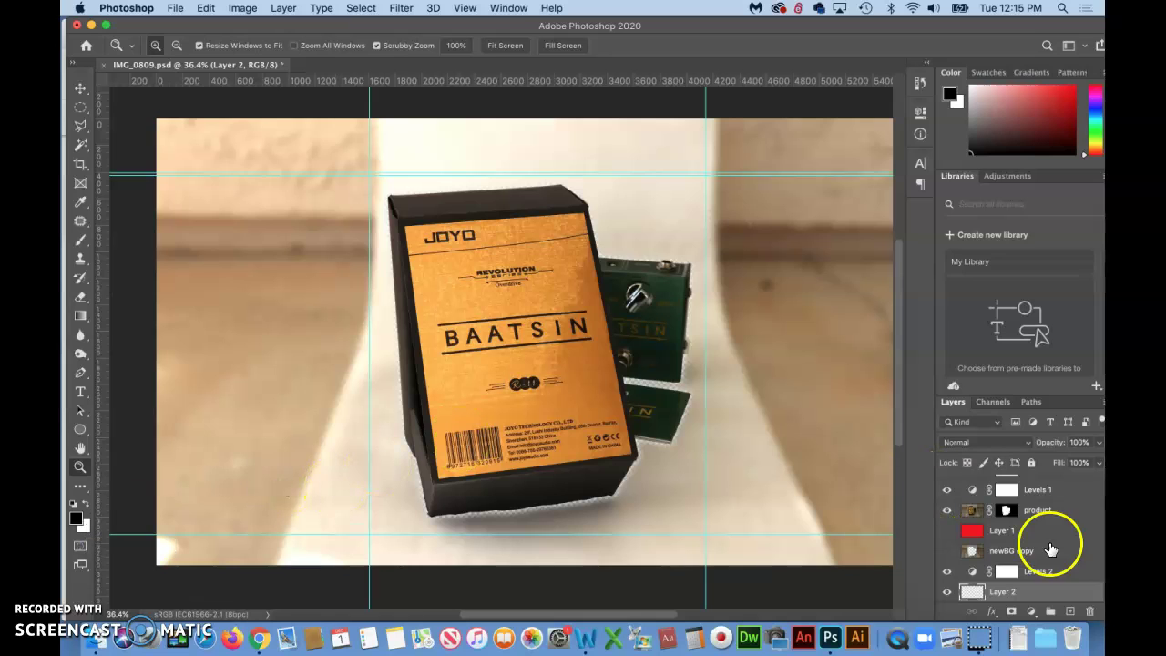
key("super+BackSpace")
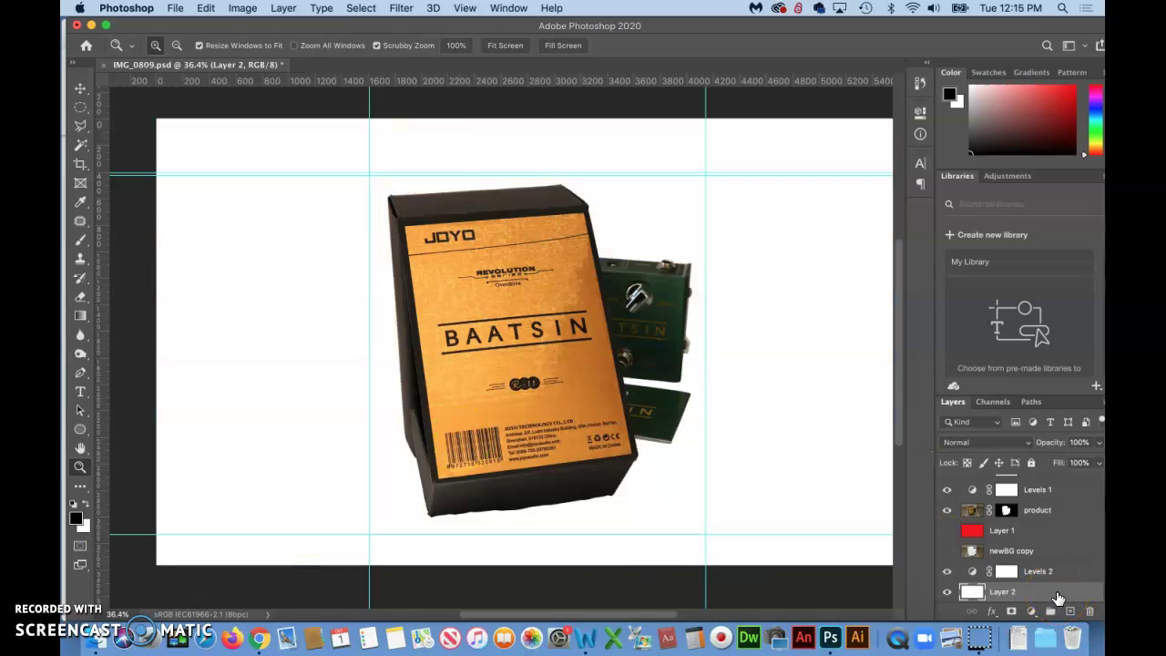
left_click_drag(1057, 597, 805, 495)
scroll(805, 494, "down", 5)
scroll(806, 494, "up", 5)
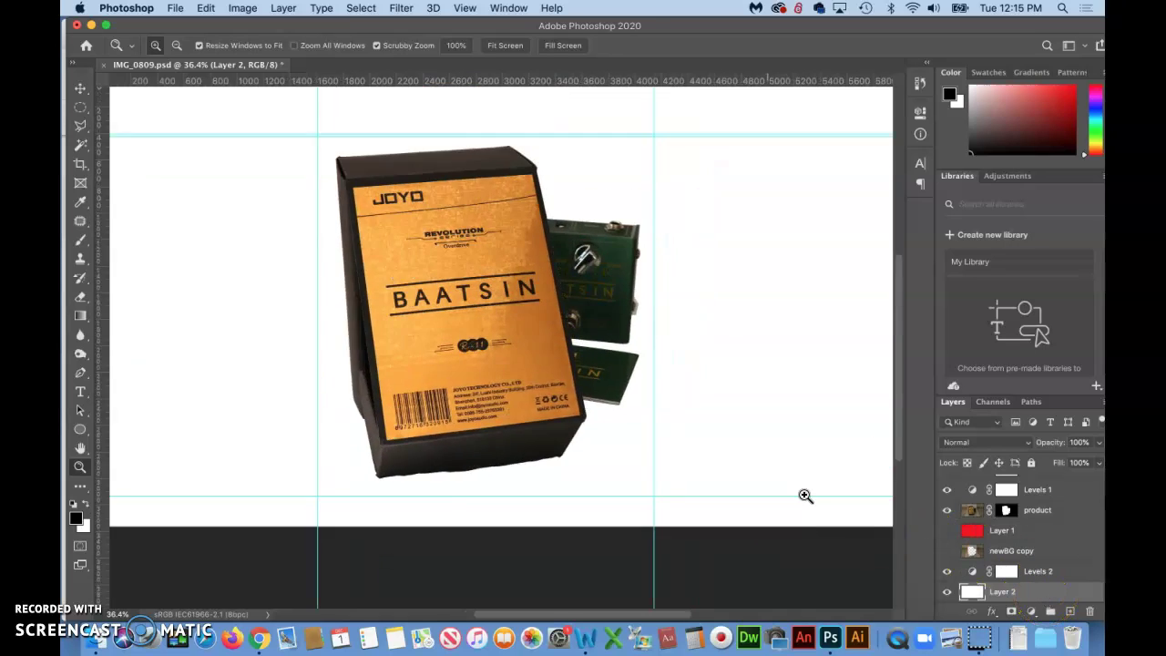
scroll(805, 494, "right", 2)
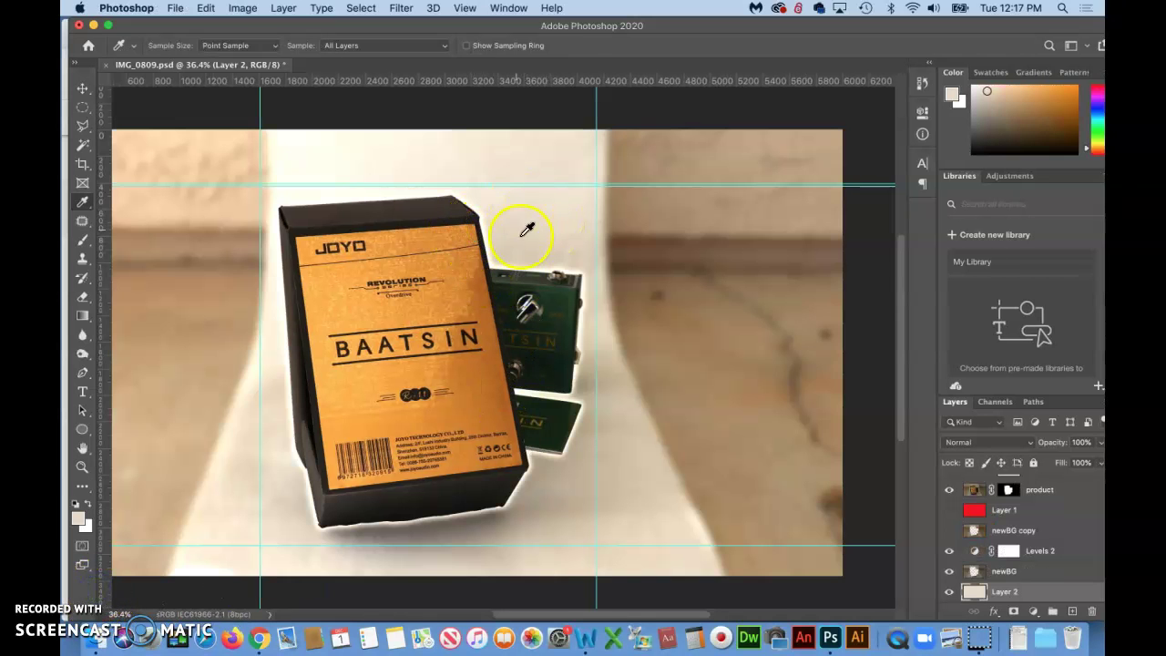
Hide Layer 2 and the product layer, and make newBG the active layer so its cut-out hole is exposed.
left_click(950, 593)
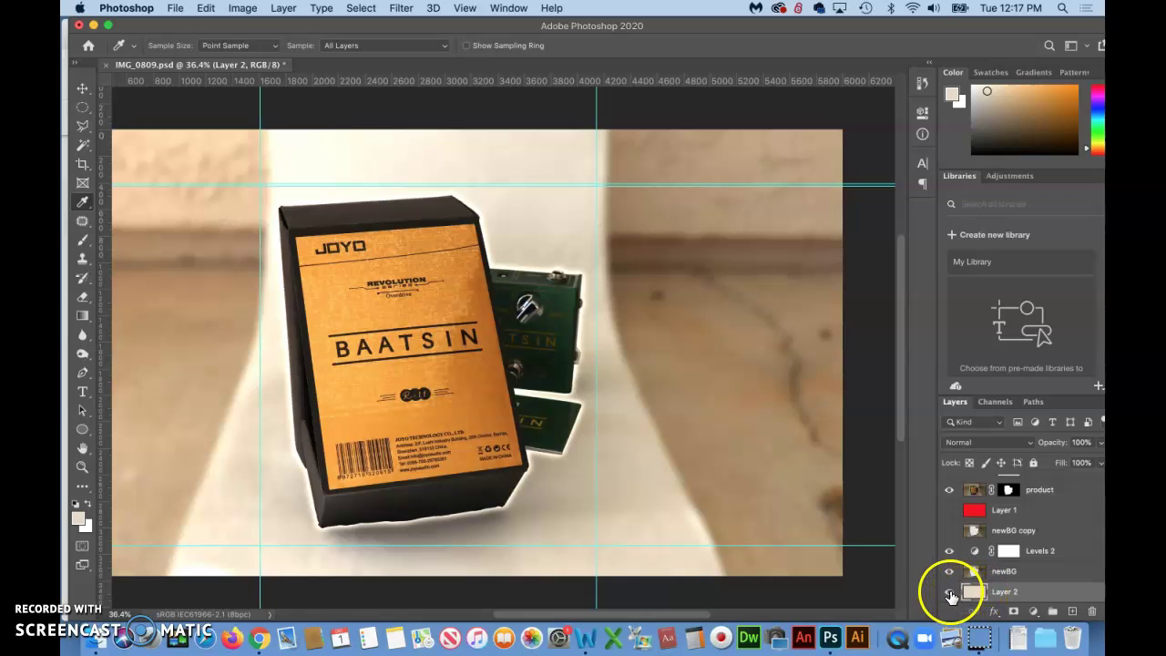
left_click(950, 593)
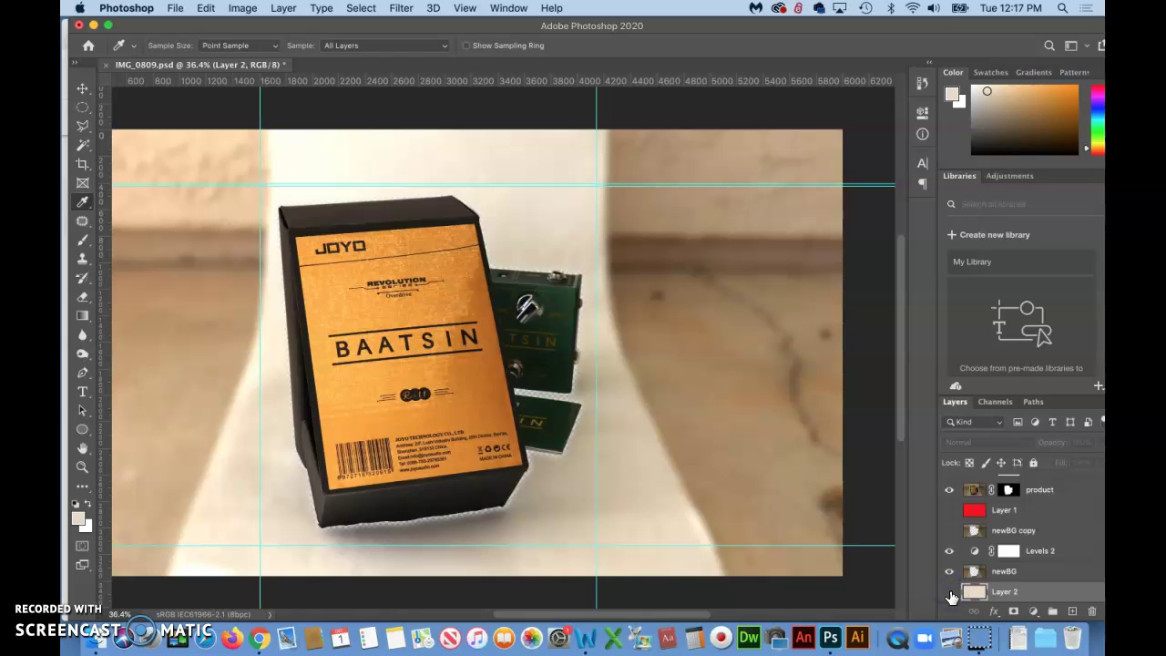
left_click(1028, 574)
left_click(949, 490)
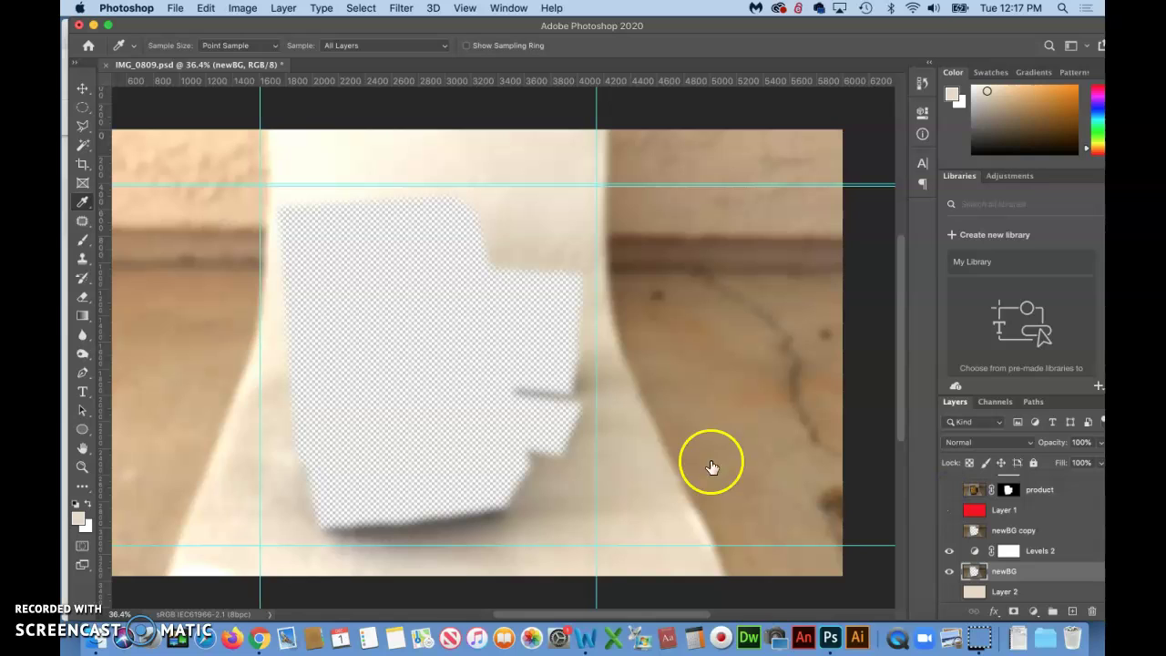
With a size 300 Clone Stamp, sample the paper beside the hole's lower-left corner on newBG and paint up the hole's left edge.
left_click(82, 467)
left_click_drag(239, 488, 345, 371)
key("super+minus")
key("super+minus")
key("super+minus")
key("super+minus")
key("super+minus")
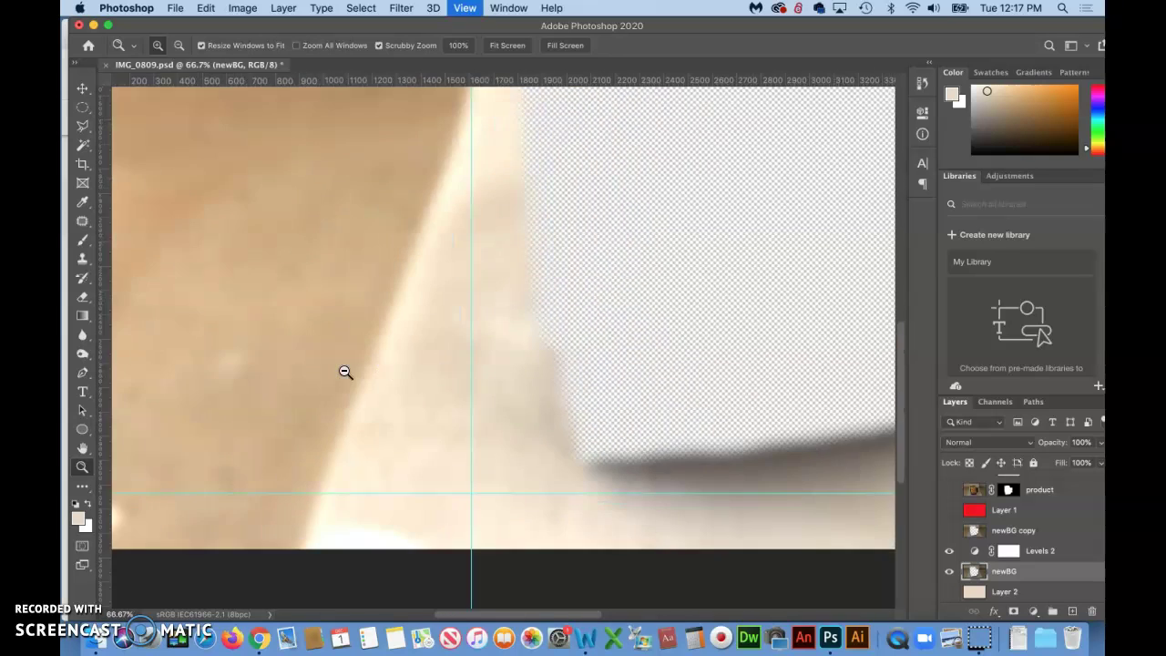
left_click(702, 353)
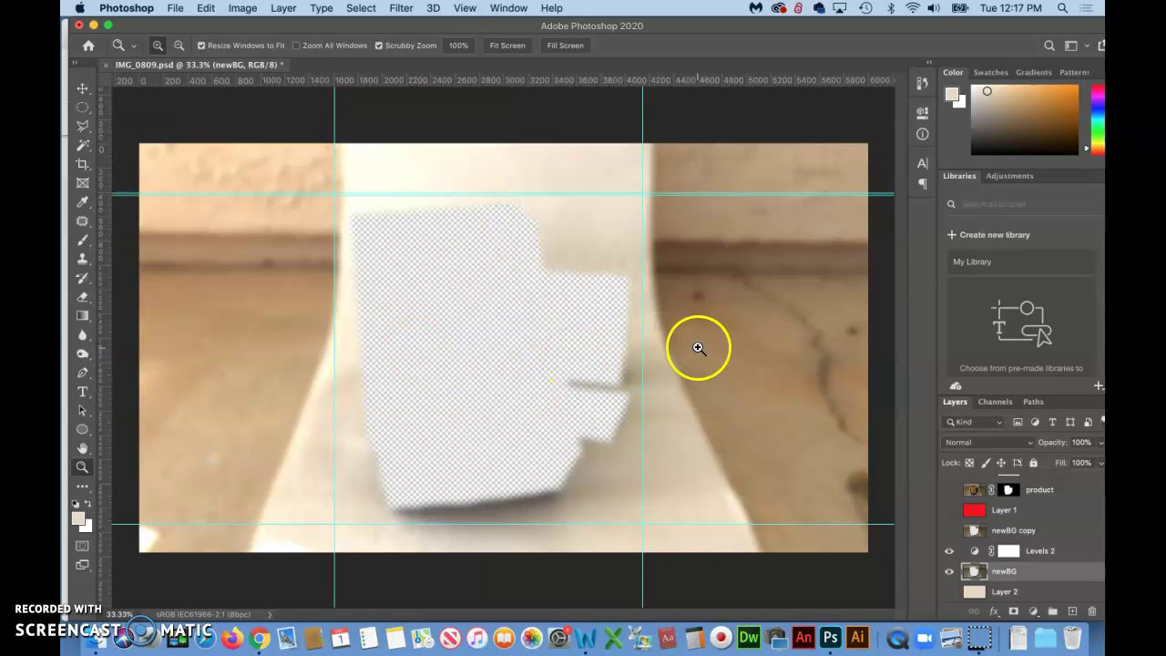
key("s")
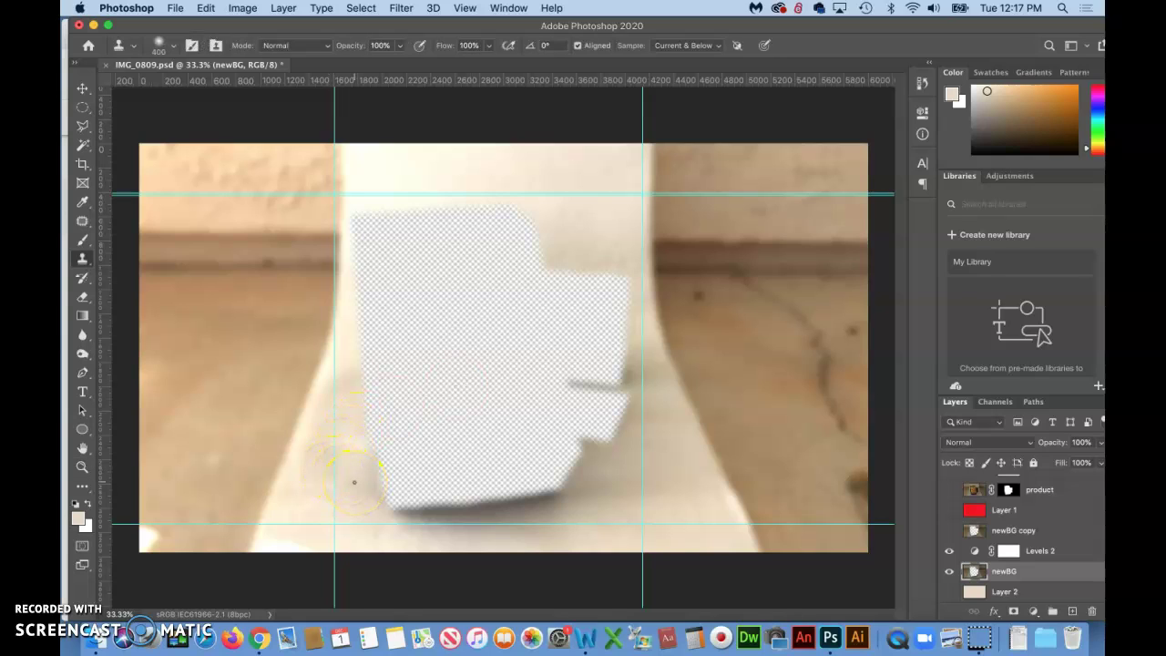
left_click(361, 492, "alt")
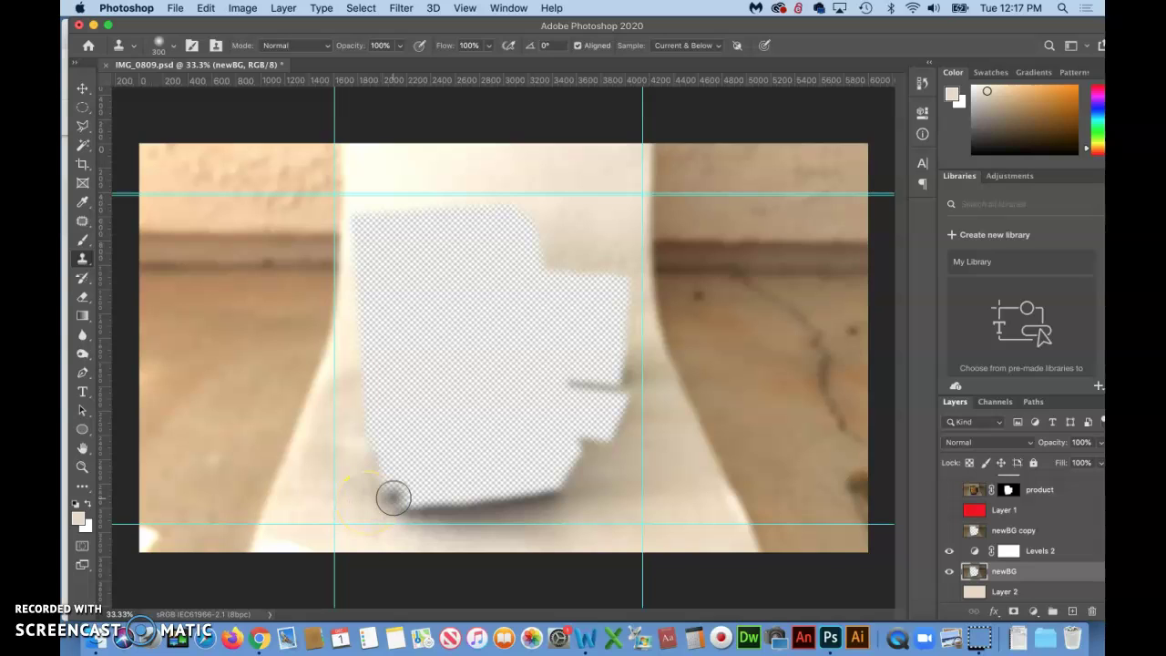
mouse_move(390, 499)
left_mouse_down()
mouse_move(383, 460)
mouse_move(354, 429)
mouse_move(373, 429)
mouse_move(370, 380)
mouse_move(395, 429)
mouse_move(368, 361)
left_mouse_up()
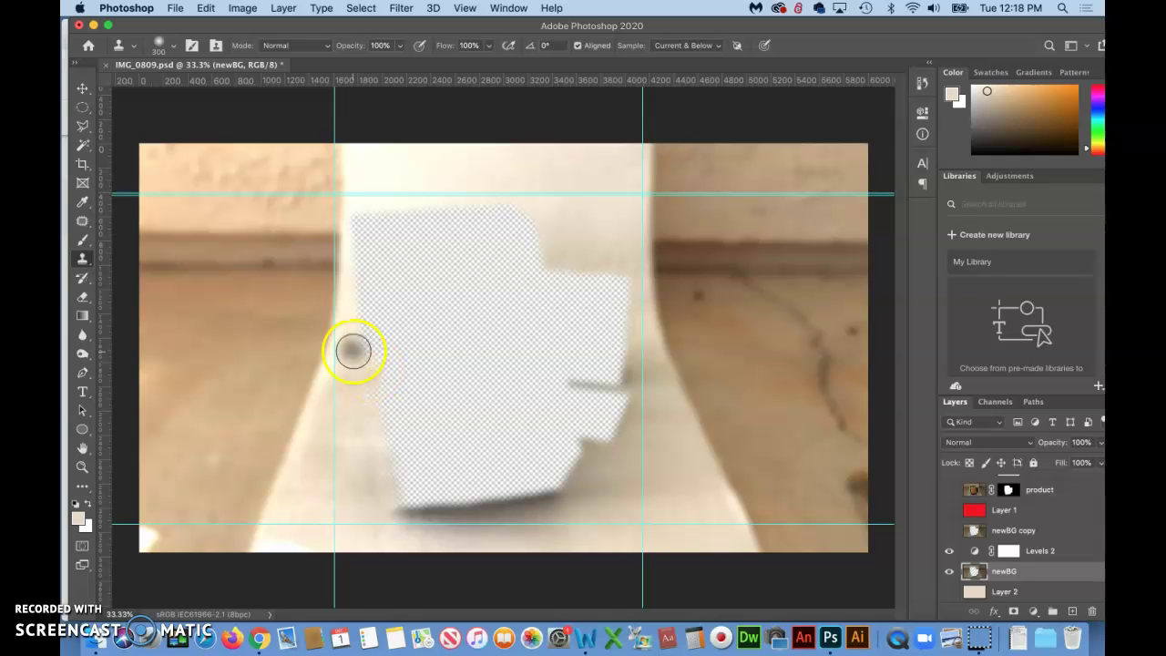
Resample the paper beside the middle of the hole's left edge and clone it down along that edge.
left_click(353, 351, "alt")
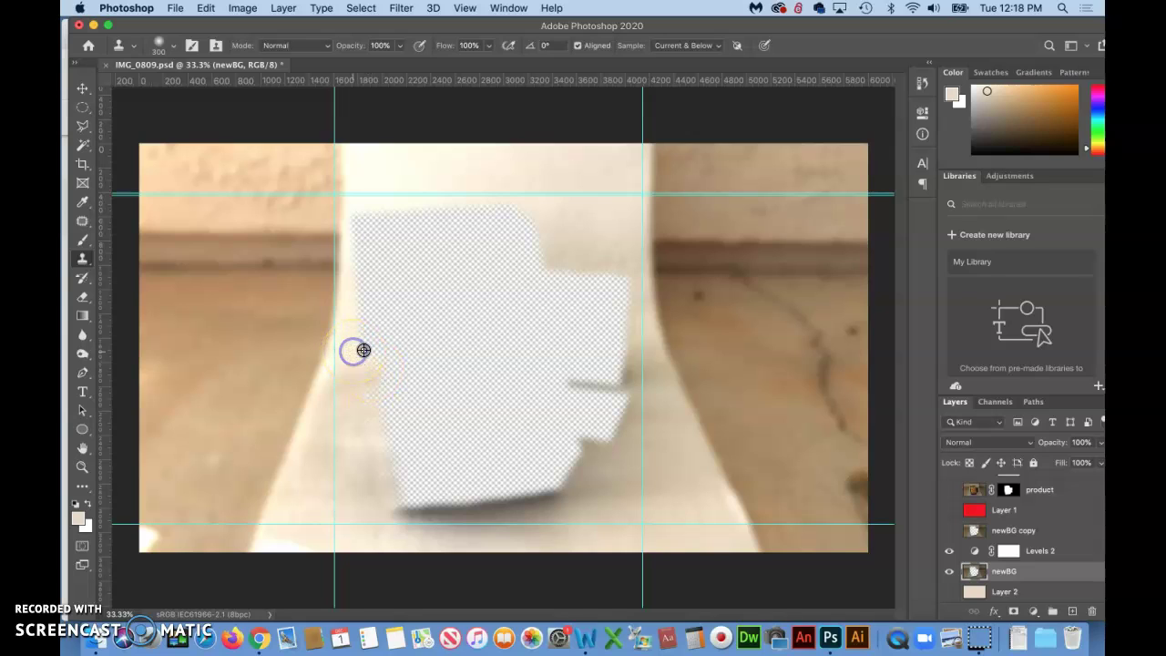
mouse_move(362, 326)
left_mouse_down()
mouse_move(442, 486)
mouse_move(398, 382)
mouse_move(384, 401)
mouse_move(442, 499)
mouse_move(469, 507)
mouse_move(573, 462)
mouse_move(540, 481)
mouse_move(417, 431)
mouse_move(391, 487)
left_mouse_up()
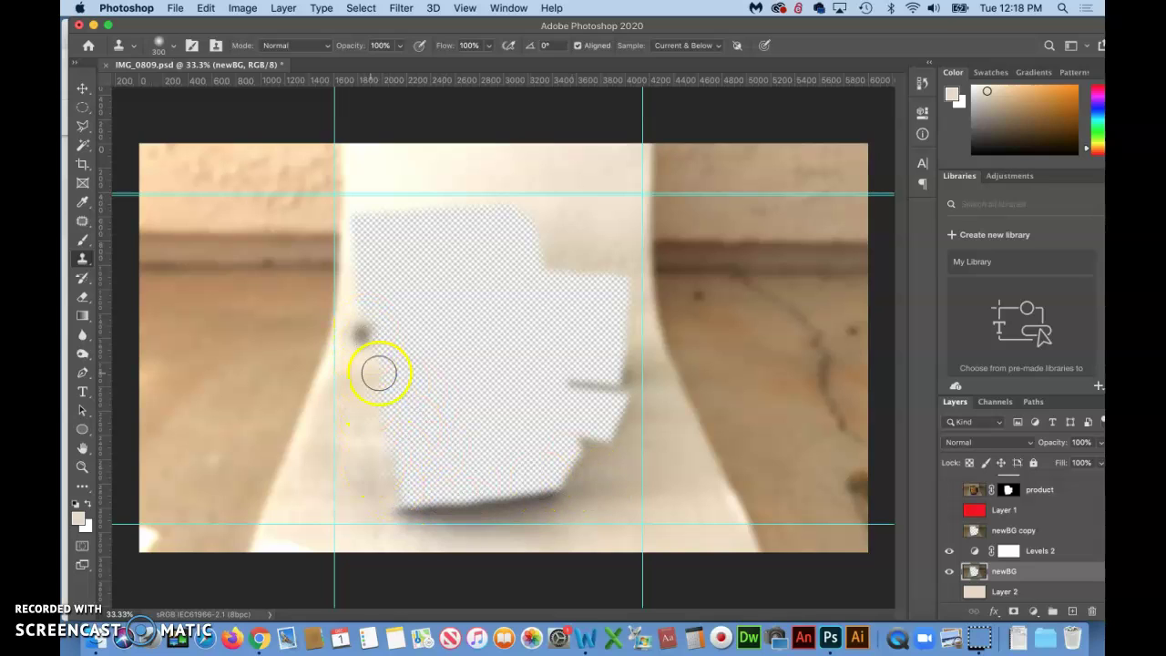
key("super+minus")
key("super+minus")
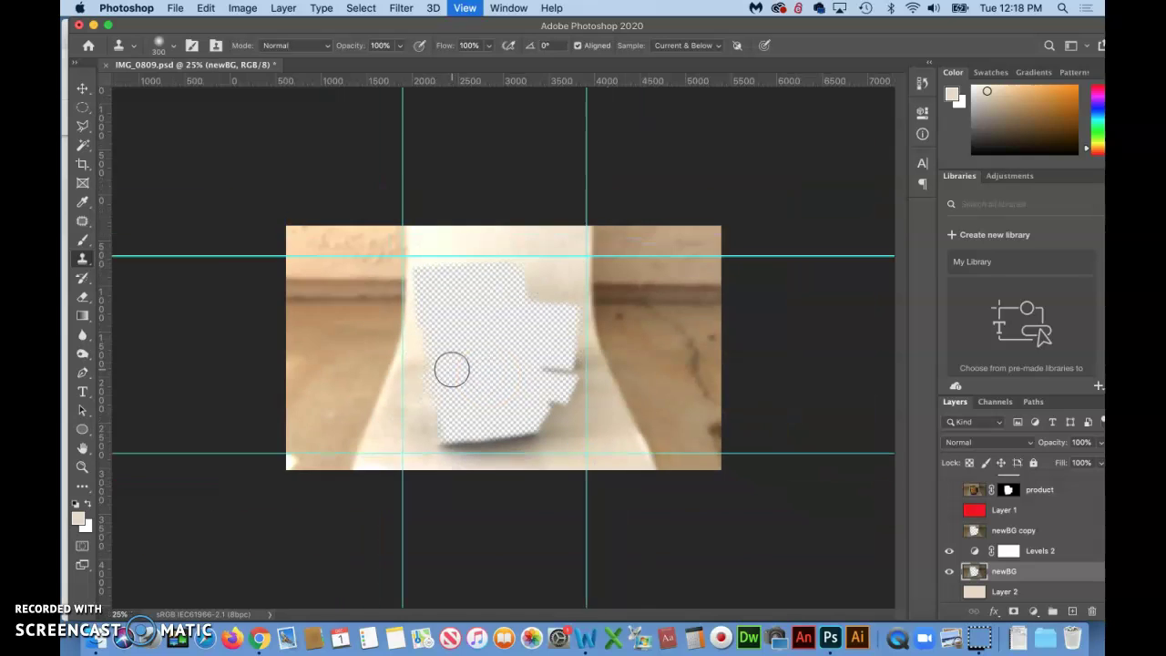
key("super+plus")
key("super+plus")
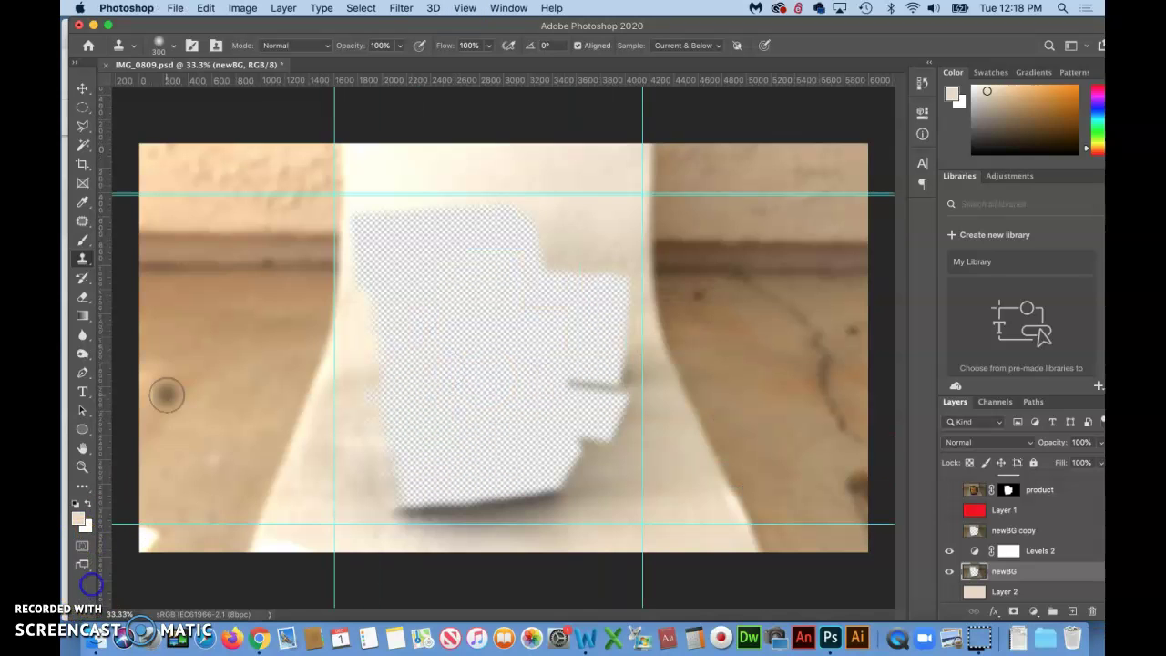
Clone paper texture along the border between the brown floor and the paper, just left of the hole's upper half.
left_click(92, 469)
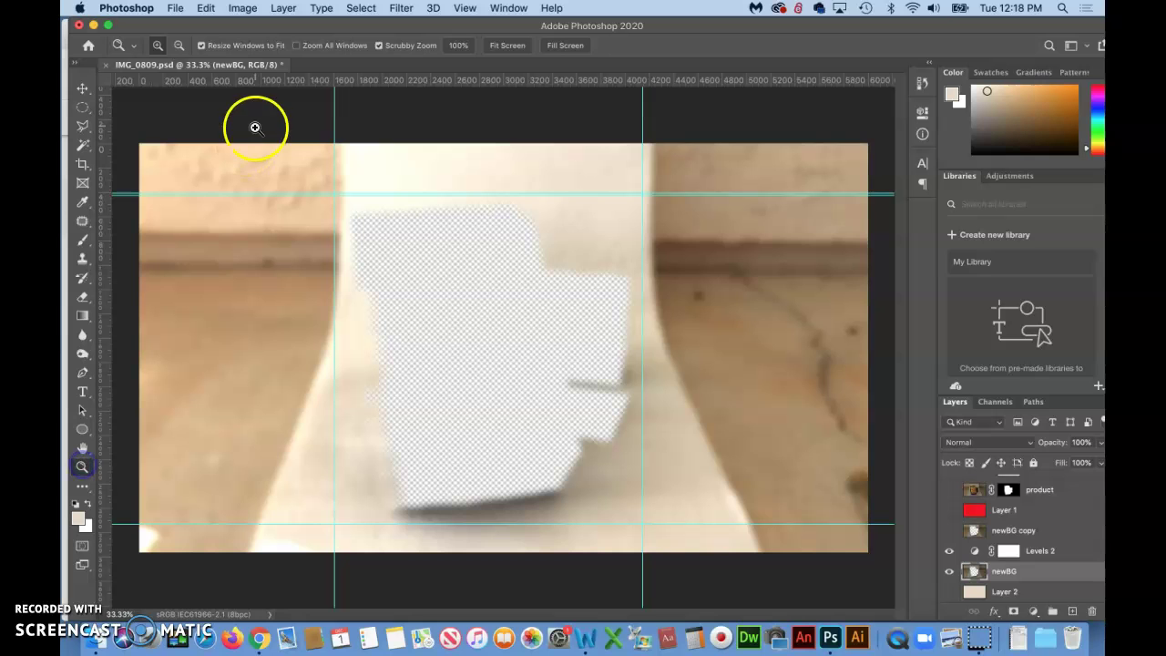
left_click_drag(282, 132, 339, 147)
scroll(492, 420, "down", 5)
scroll(492, 420, "right", 2)
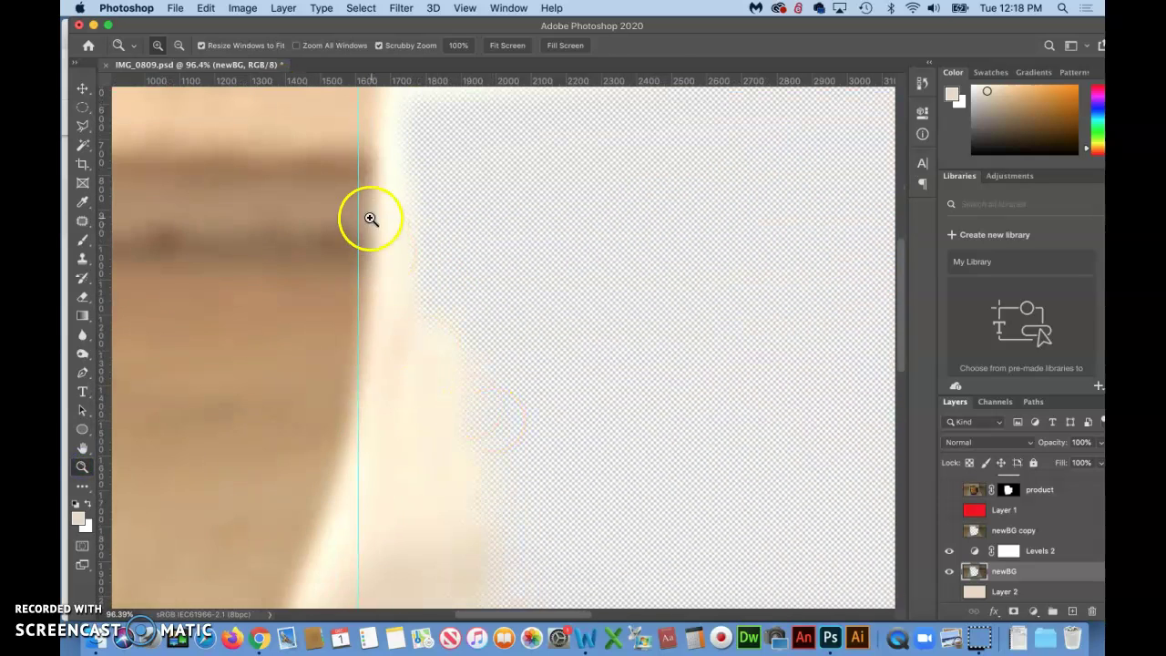
scroll(371, 219, "up", 3)
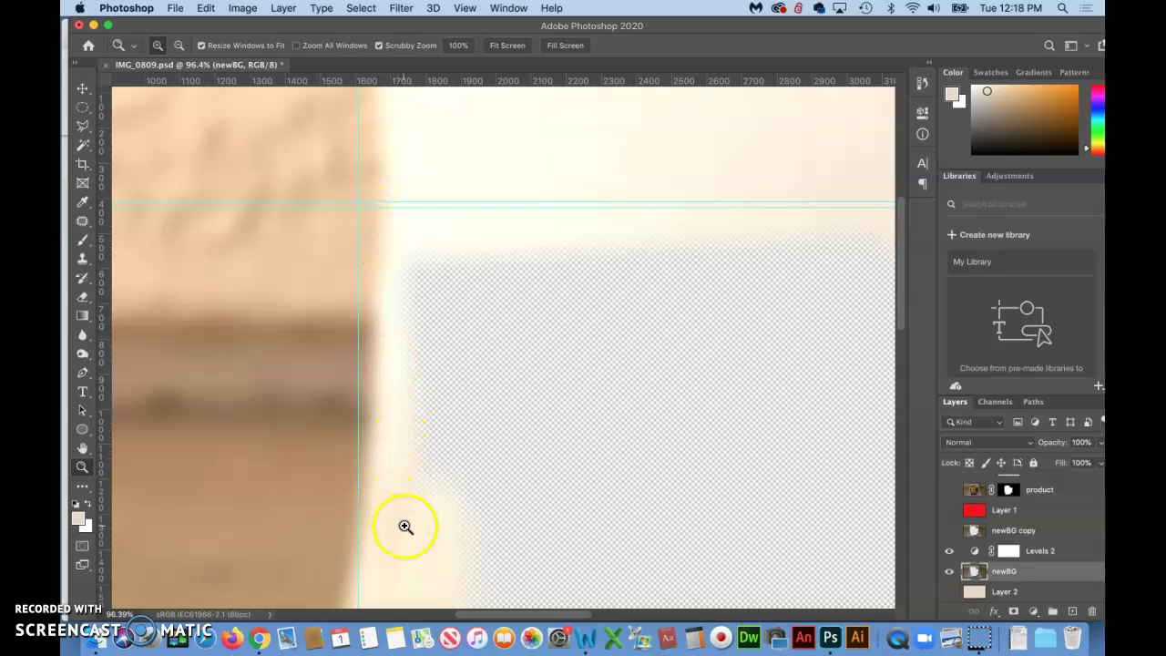
key("s")
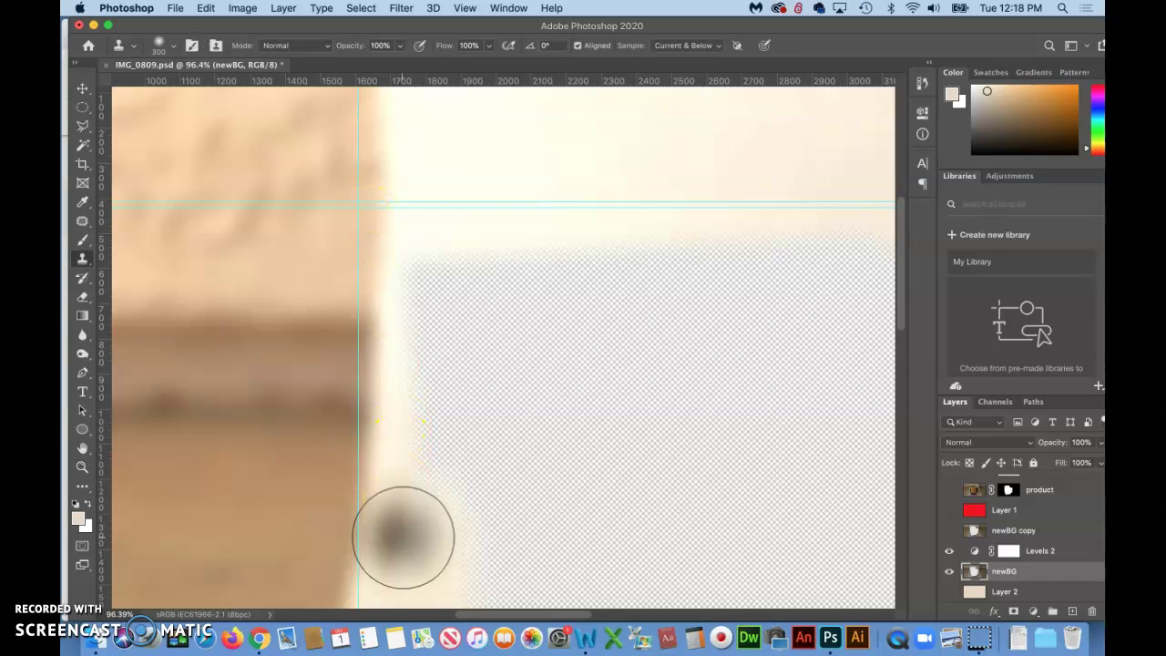
left_click(404, 536)
left_click(372, 503)
left_click(369, 449)
left_click(393, 531)
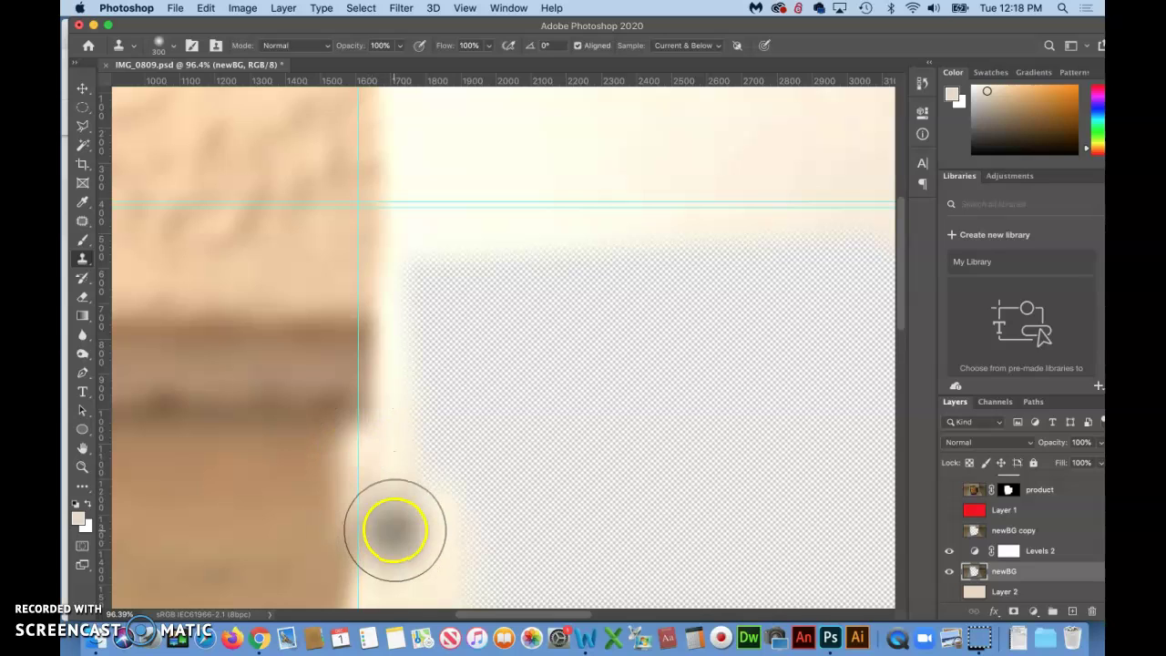
Take a new clone source at the paper's edge beside the baseboard and stamp it over the adjoining left edge of the hole.
left_click(370, 411, "alt")
left_click(424, 451)
left_click(435, 468)
left_click(434, 416)
left_click(426, 518)
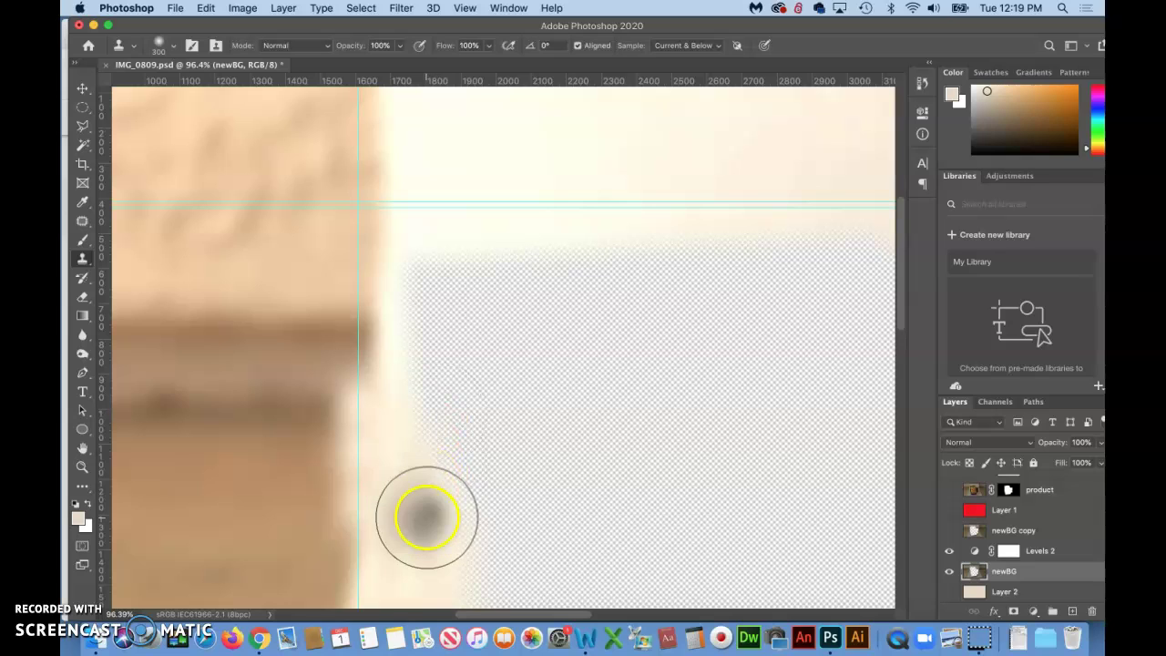
Clone more paper up the hole's left edge beside the baseboard, toward the hole's upper-left corner.
left_click_drag(411, 464, 368, 373)
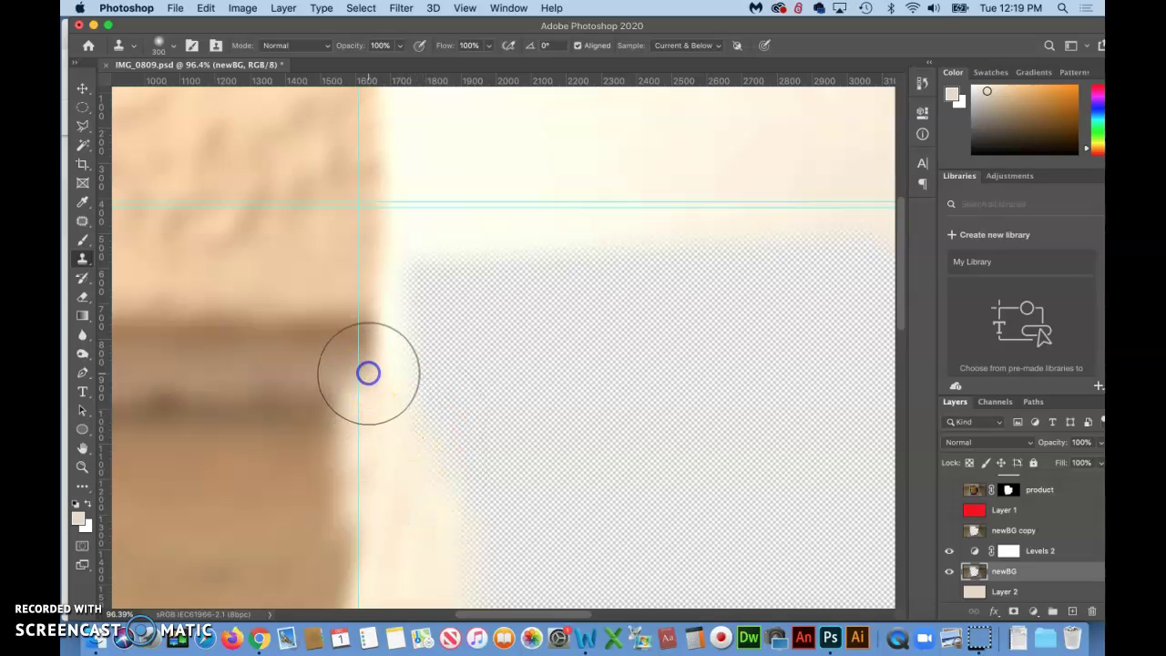
left_click(393, 482)
left_click(434, 477)
left_click_drag(436, 446, 404, 453)
mouse_move(411, 399)
left_mouse_down()
mouse_move(406, 338)
mouse_move(391, 364)
left_mouse_up()
left_click(417, 197)
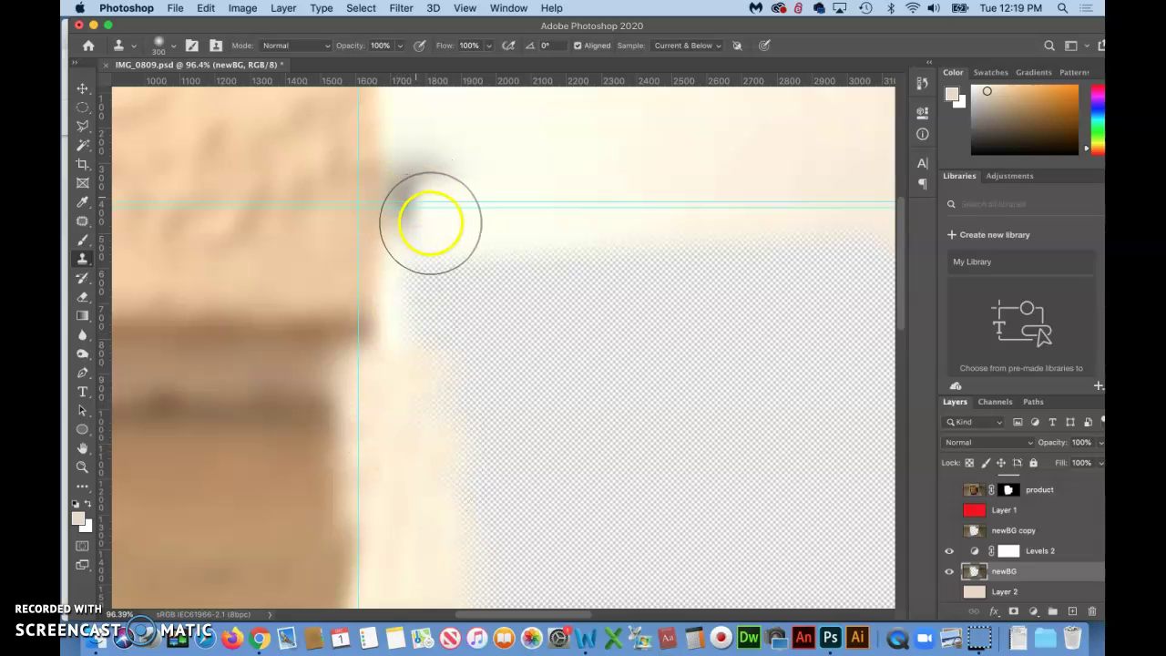